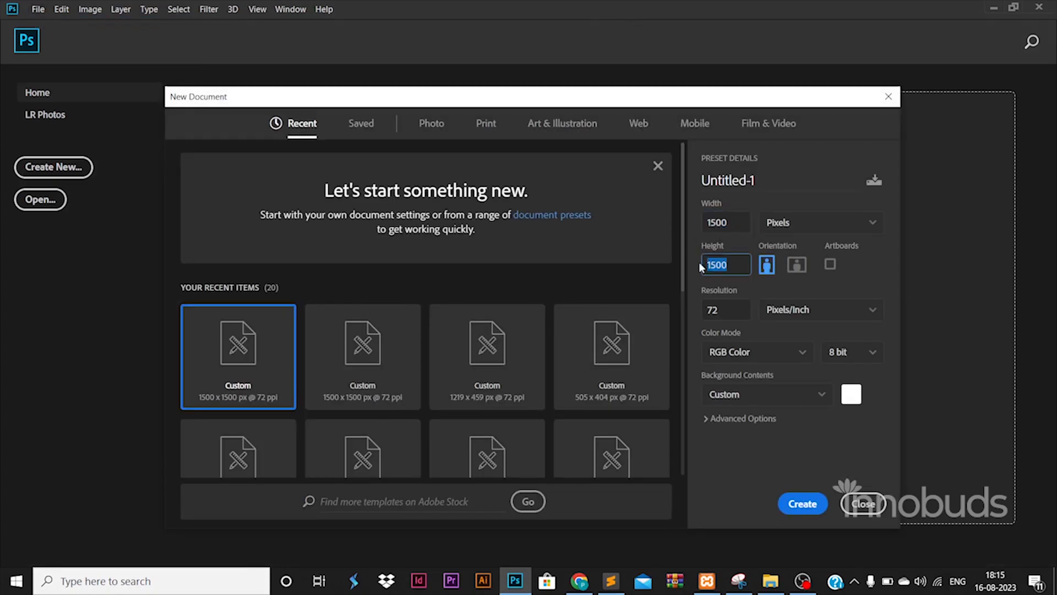
Step: Create a 1500 x 1500 pixel document at 72 pixels/inch and place a guide slightly inside each of the four canvas edges
{"action": "left_click", "coordinate": [801, 506]}
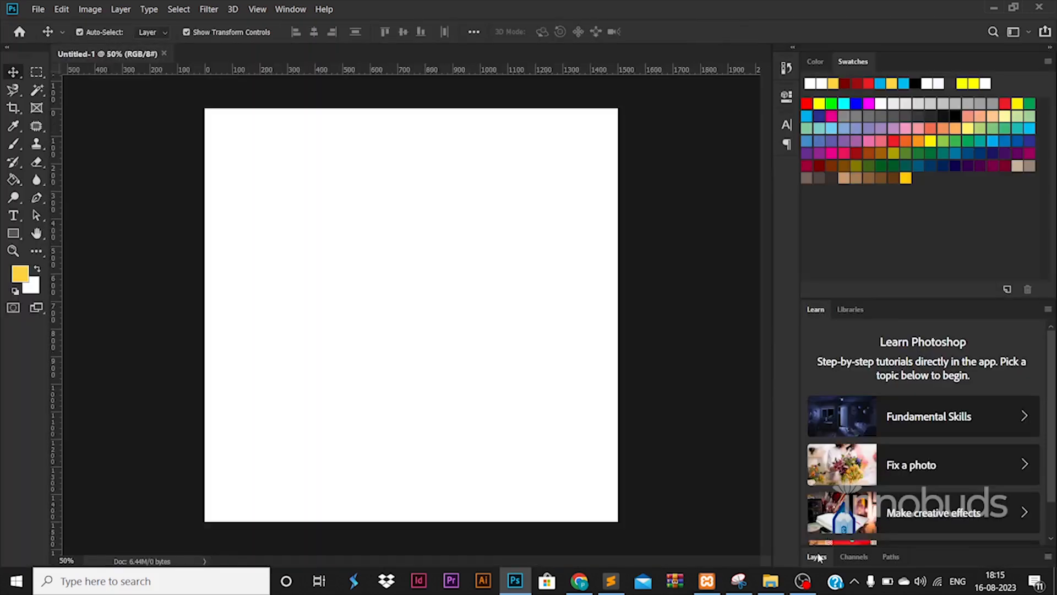
{"action": "left_click_drag", "start_coordinate": [55, 318], "coordinate": [215, 331]}
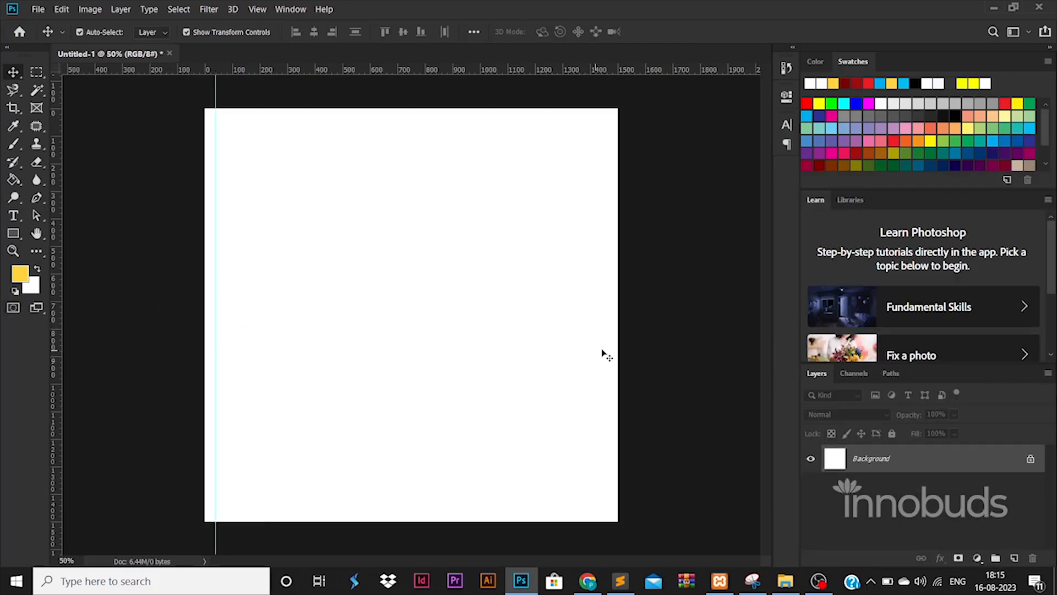
{"action": "left_click_drag", "start_coordinate": [57, 379], "coordinate": [606, 348]}
{"action": "left_click_drag", "start_coordinate": [585, 73], "coordinate": [587, 502]}
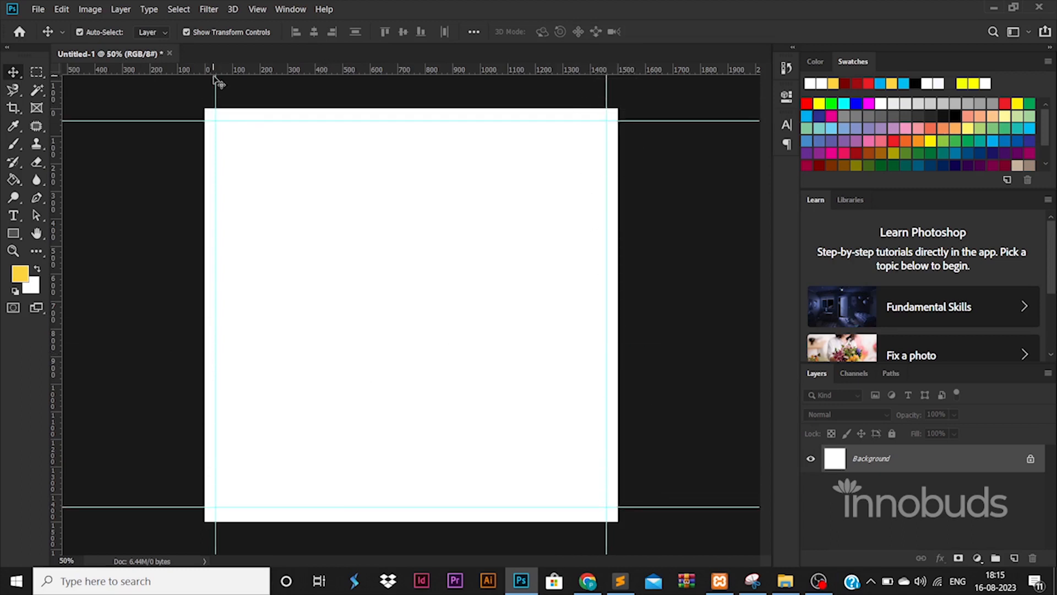
{"action": "left_click_drag", "start_coordinate": [215, 79], "coordinate": [217, 83]}
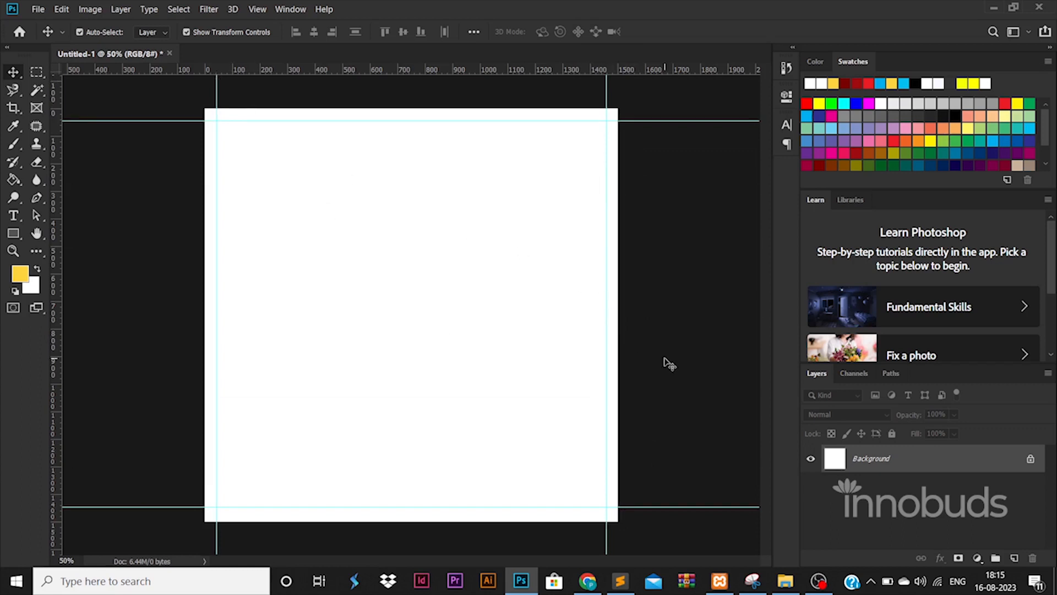
Step: Unlock the background layer and give it a Gradient Overlay whose starting color stop is pure red
{"action": "left_click", "coordinate": [1028, 458]}
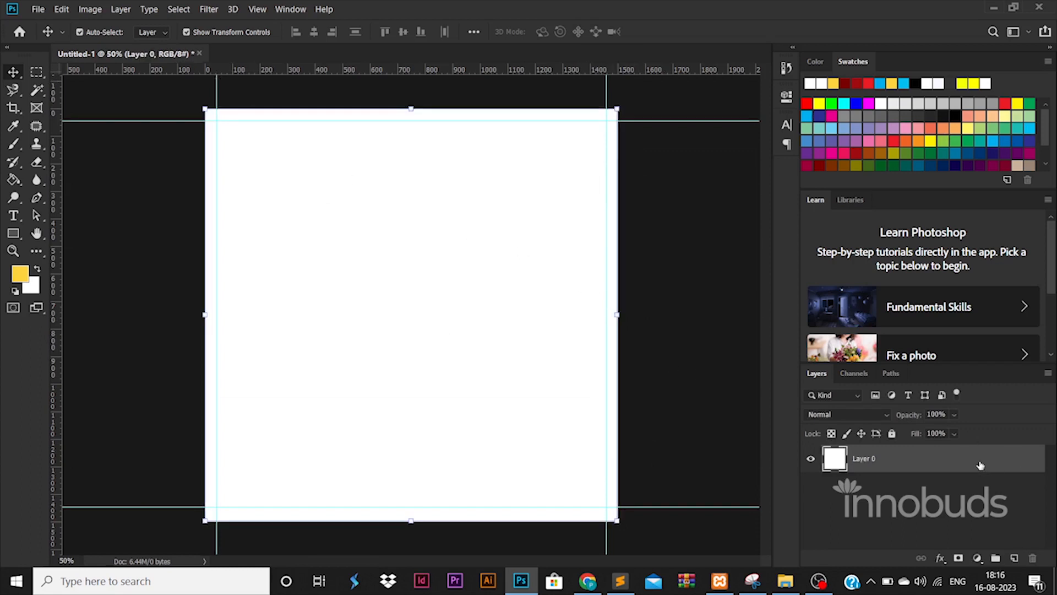
{"action": "double_click", "coordinate": [980, 465]}
{"action": "left_click", "coordinate": [570, 439]}
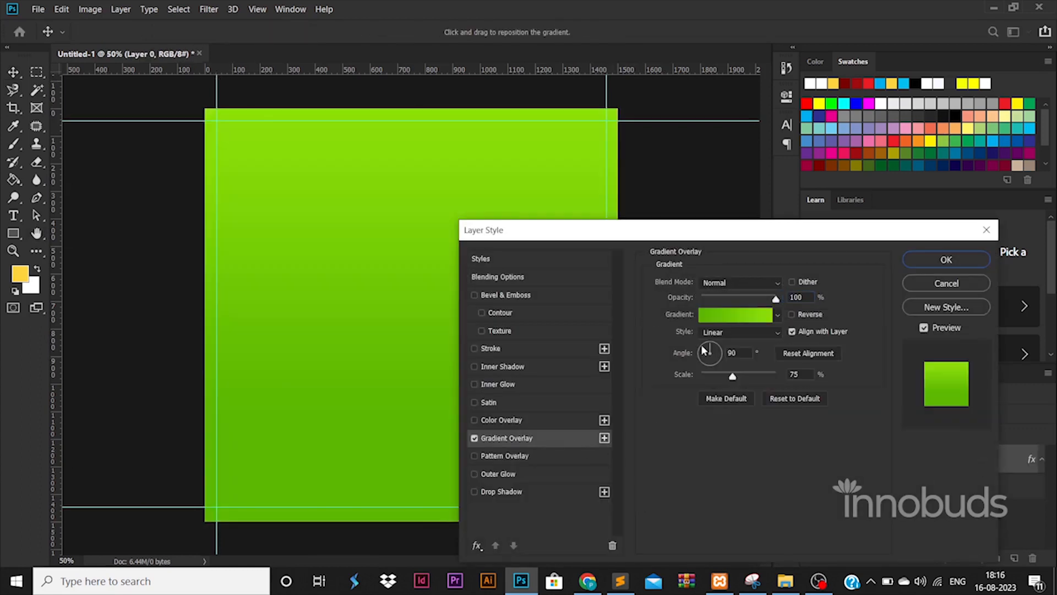
{"action": "left_click", "coordinate": [731, 323]}
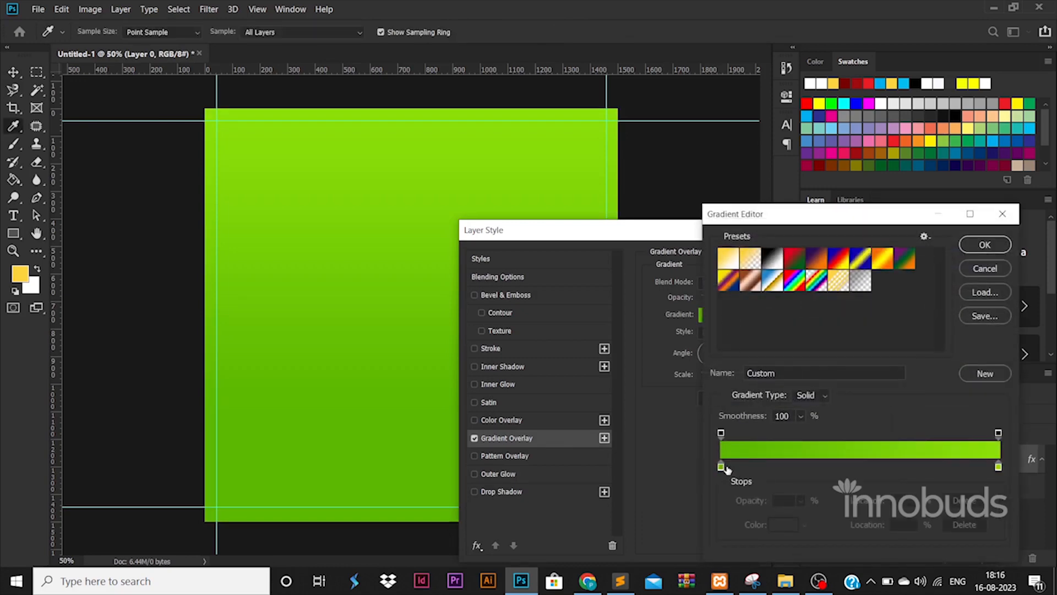
{"action": "left_click", "coordinate": [722, 467]}
{"action": "double_click", "coordinate": [722, 467]}
{"action": "left_click", "coordinate": [869, 434]}
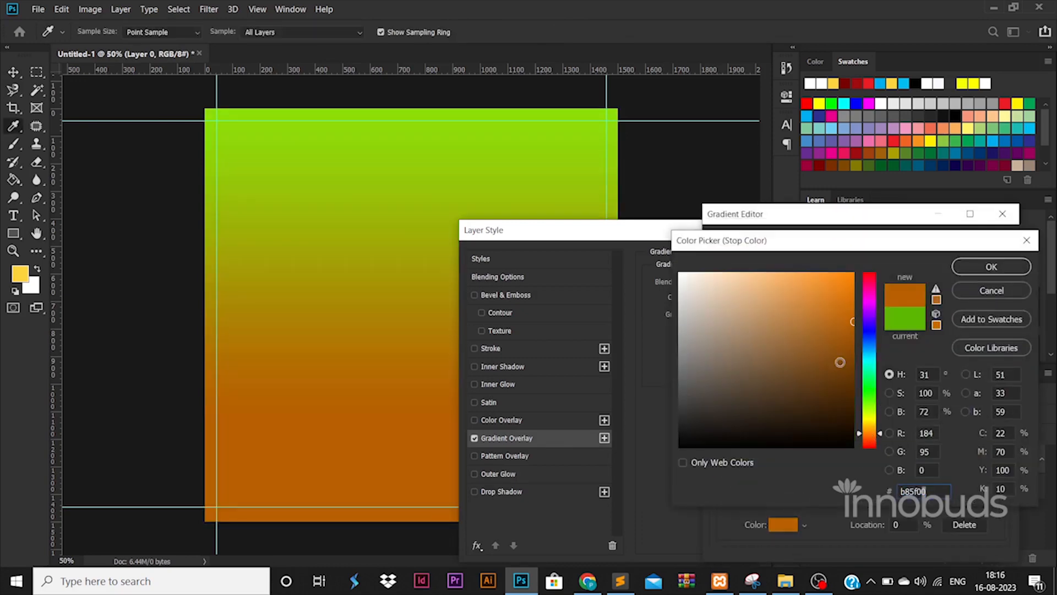
{"action": "left_click_drag", "start_coordinate": [840, 362], "coordinate": [881, 260]}
{"action": "left_click", "coordinate": [868, 446]}
{"action": "left_click", "coordinate": [991, 266]}
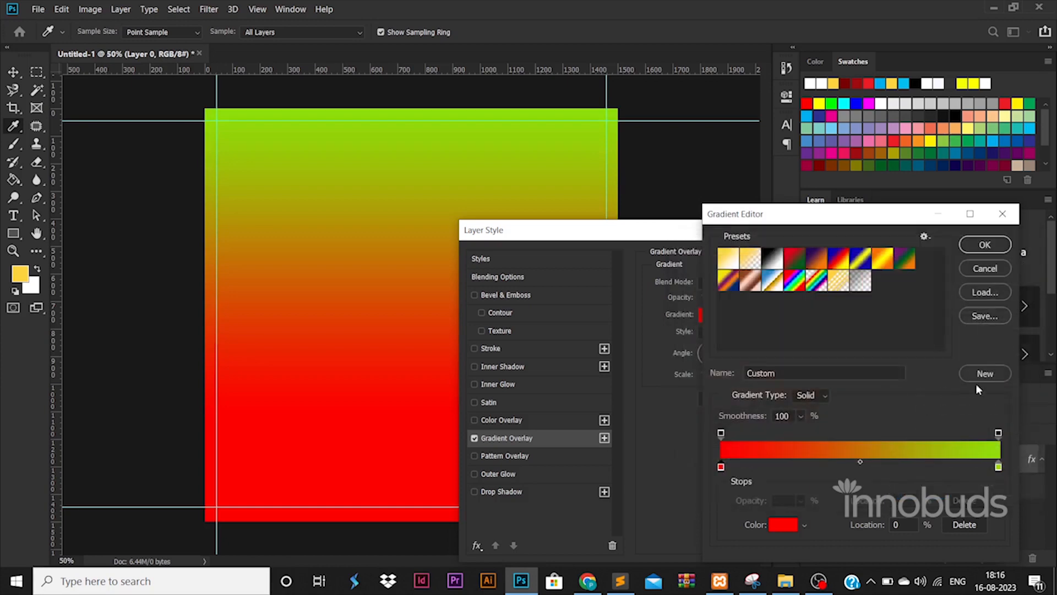
{"action": "double_click", "coordinate": [998, 467]}
{"action": "left_click_drag", "start_coordinate": [868, 385], "coordinate": [881, 262]}
{"action": "left_click", "coordinate": [851, 376]}
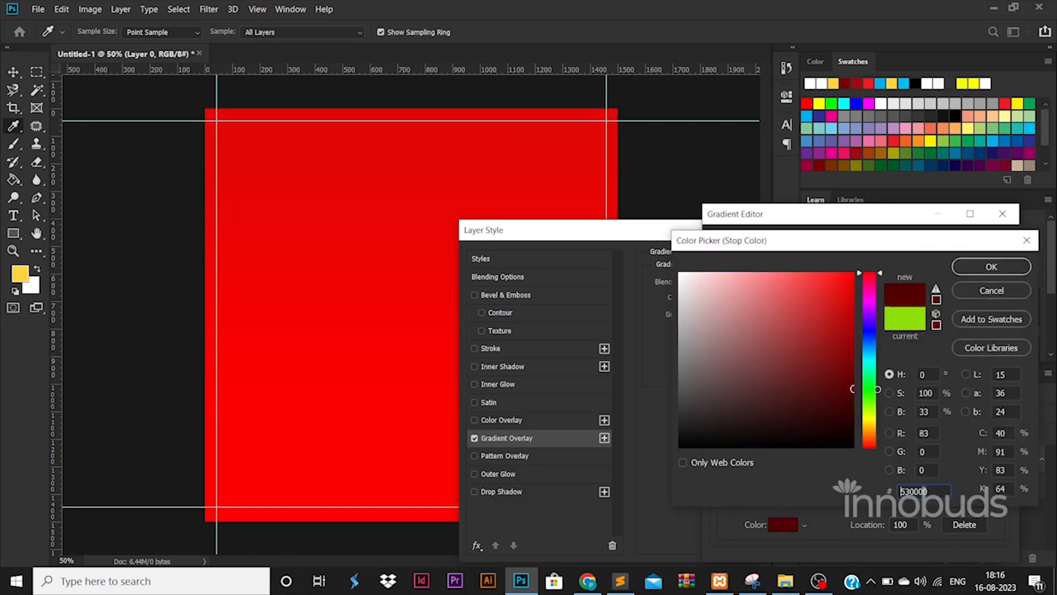
{"action": "left_click", "coordinate": [991, 283]}
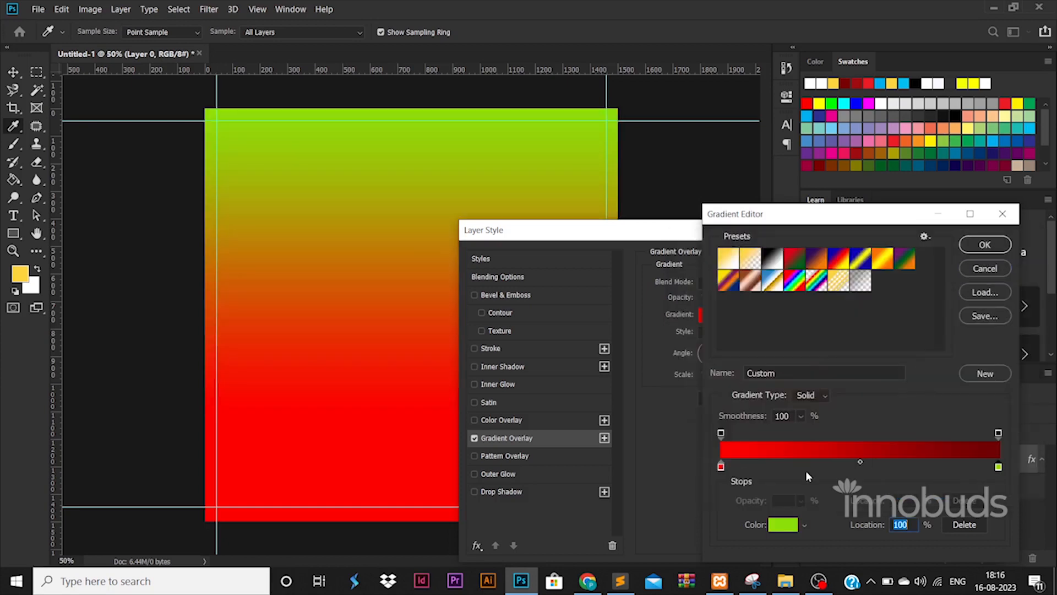
Step: Set the gradient's end color stop from green to a dark red and apply the overlay to the background
{"action": "double_click", "coordinate": [998, 467]}
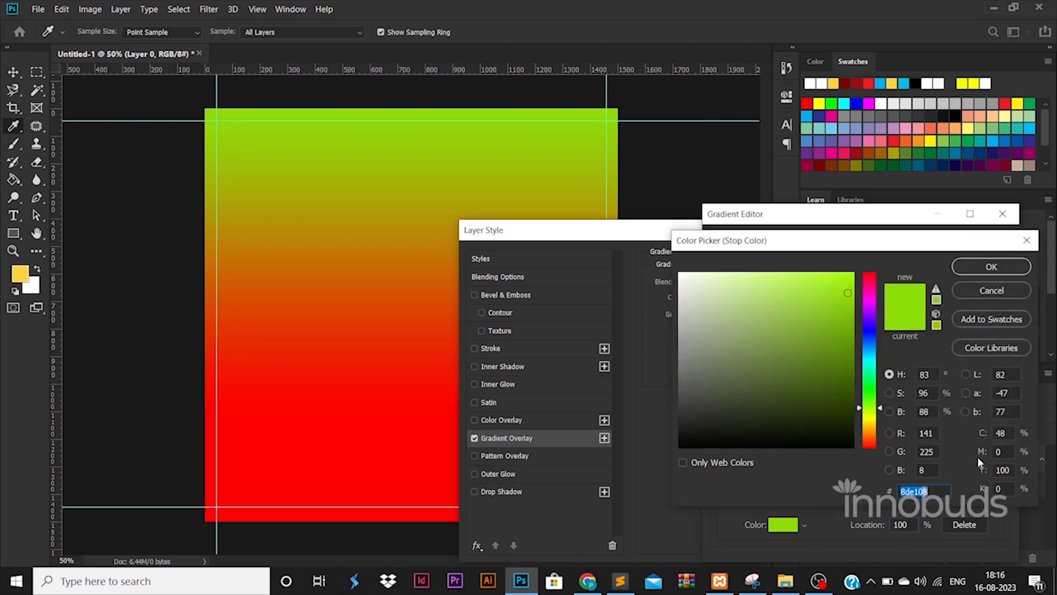
{"action": "left_click", "coordinate": [870, 449]}
{"action": "left_click", "coordinate": [852, 377]}
{"action": "left_click", "coordinate": [991, 265]}
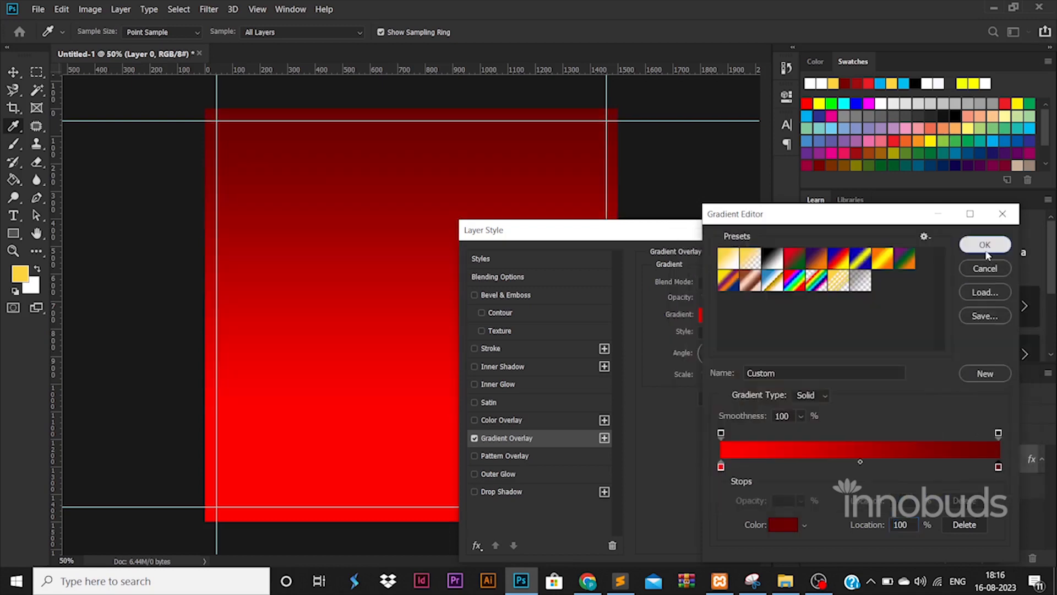
{"action": "left_click", "coordinate": [996, 242]}
{"action": "left_click", "coordinate": [943, 254]}
Step: Draw a yellow circle of 648 x 648 px near the canvas centre with the Ellipse tool and duplicate its layer
{"action": "right_click", "coordinate": [19, 236]}
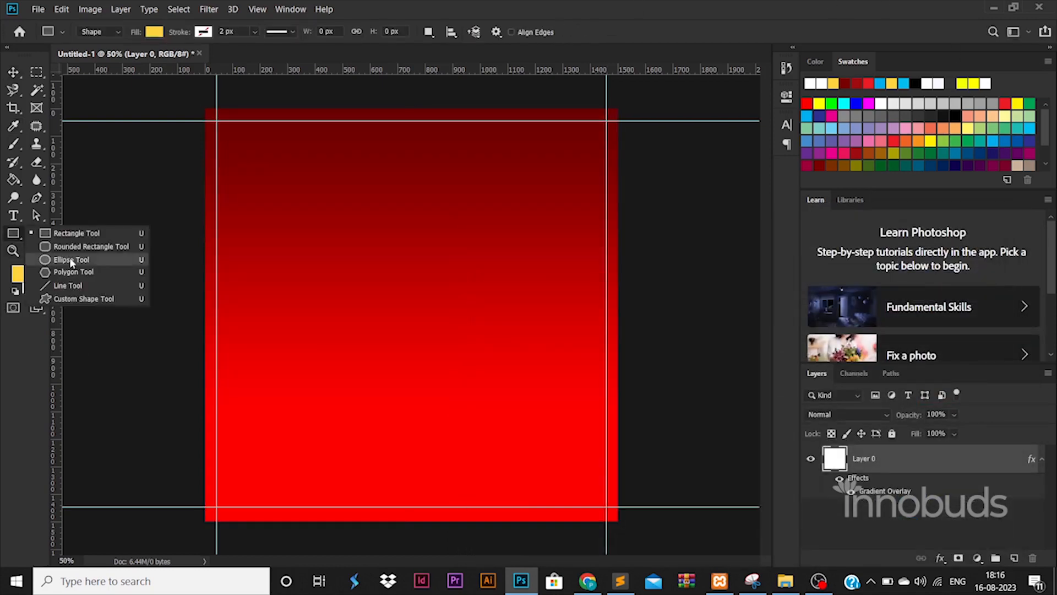
{"action": "left_click", "coordinate": [69, 258]}
{"action": "left_click_drag", "start_coordinate": [336, 232], "coordinate": [514, 411]}
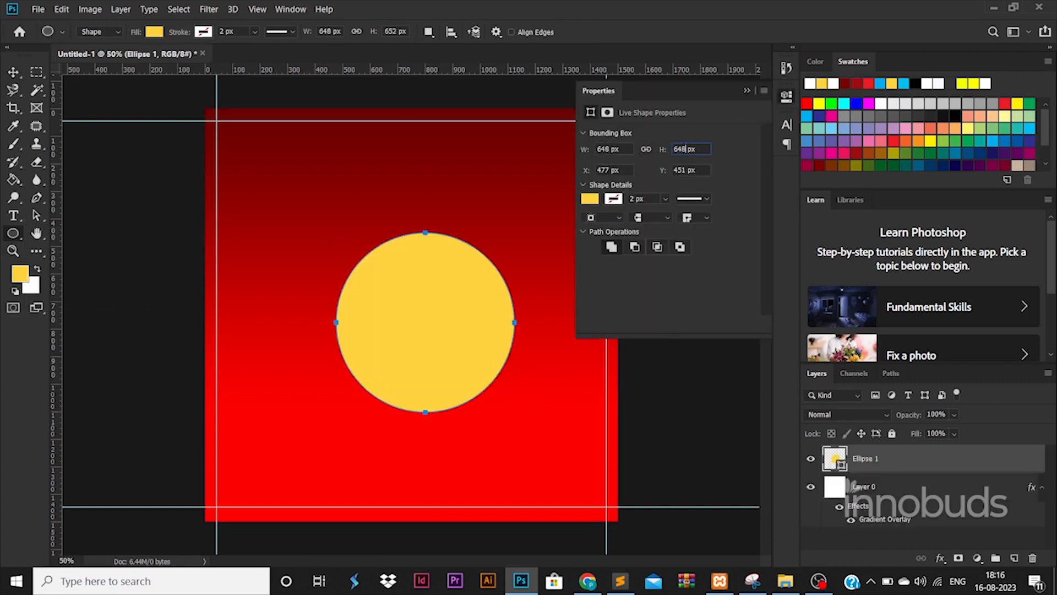
{"action": "key", "text": "ctrl+j"}
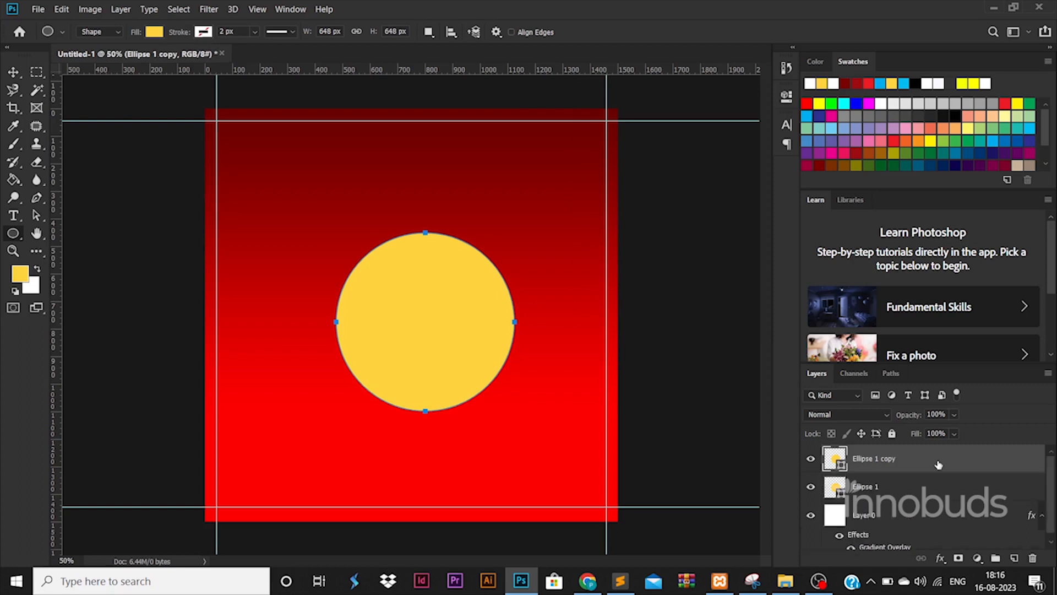
Step: Enlarge the original circle beneath its copy from the centre to about 718 px in diameter
{"action": "left_click", "coordinate": [908, 483]}
{"action": "key", "text": "ctrl+t"}
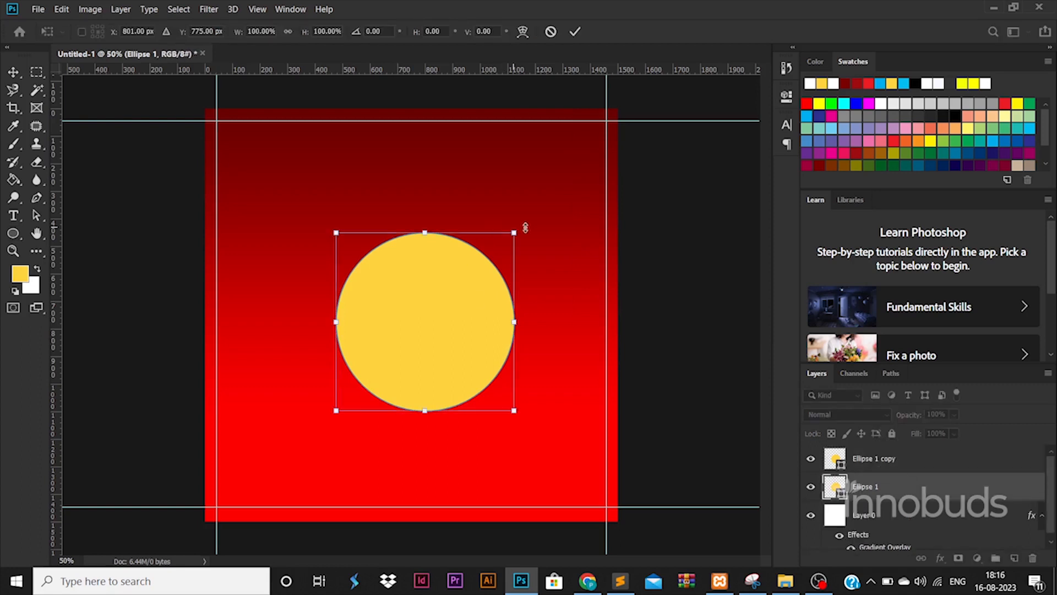
{"action": "left_click_drag", "start_coordinate": [520, 227], "coordinate": [520, 228]}
{"action": "key", "text": "Return"}
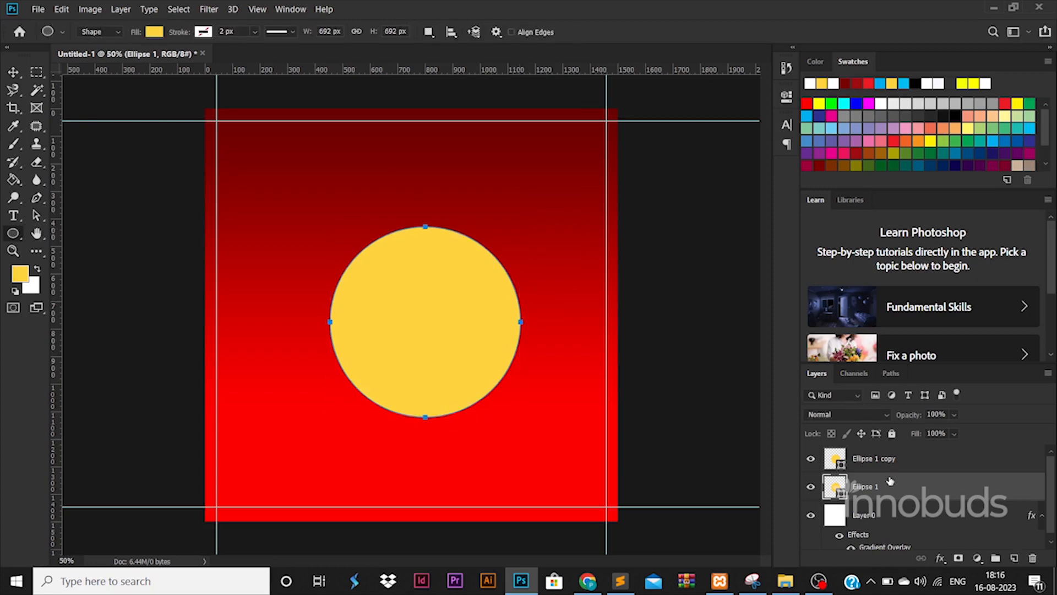
{"action": "left_click", "coordinate": [890, 466]}
{"action": "left_click", "coordinate": [901, 493]}
{"action": "key", "text": "ctrl+t"}
{"action": "left_click_drag", "start_coordinate": [524, 222], "coordinate": [529, 219]}
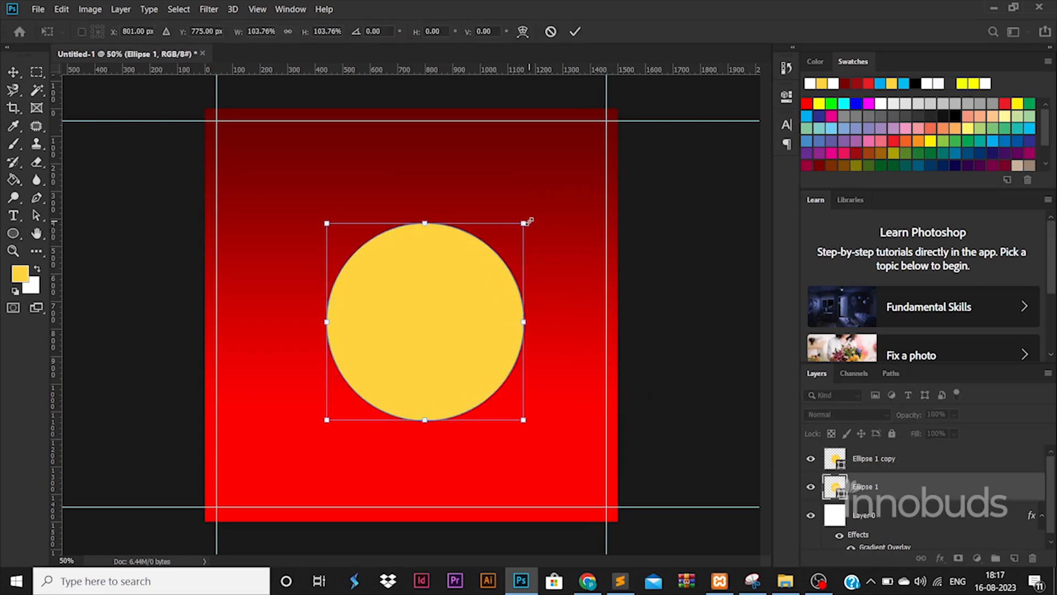
{"action": "key", "text": "Return"}
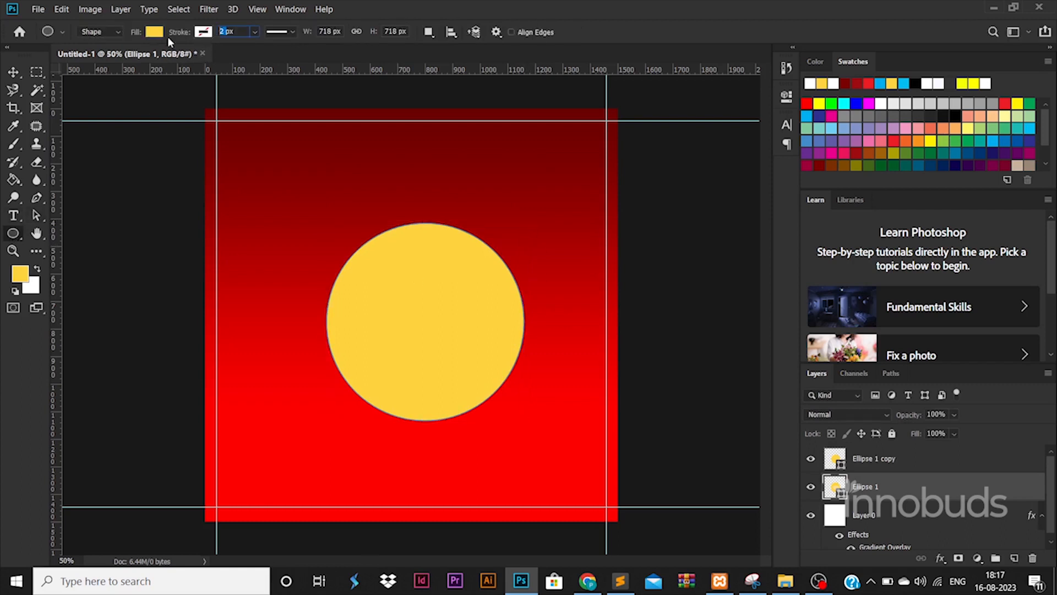
Step: Give the larger circle a solid white 4 px stroke and remove its fill
{"action": "type", "text": "4"}
{"action": "key", "text": "Return"}
{"action": "left_click", "coordinate": [283, 32]}
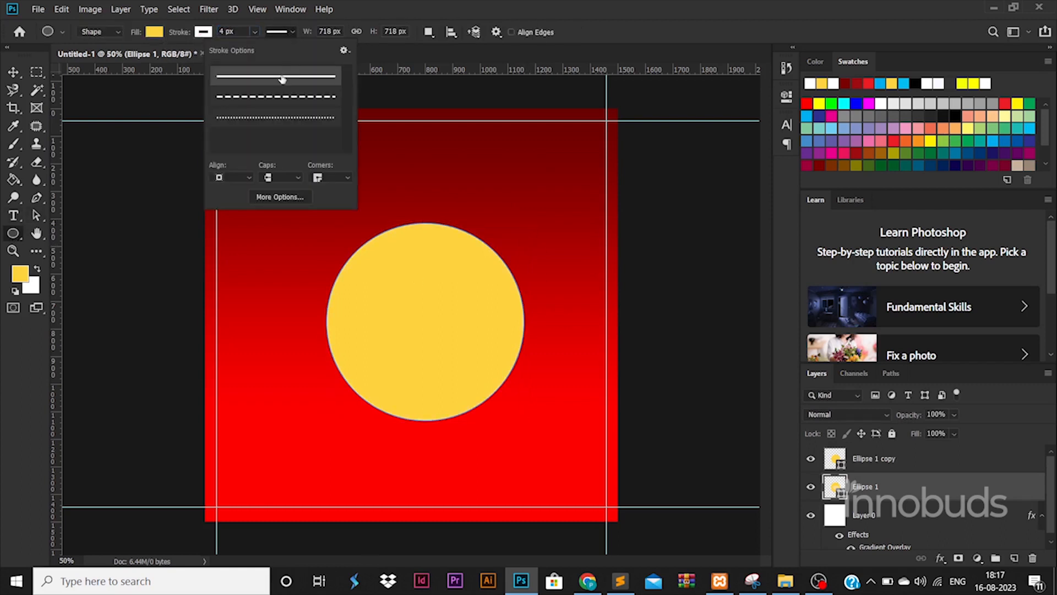
{"action": "left_click", "coordinate": [154, 31]}
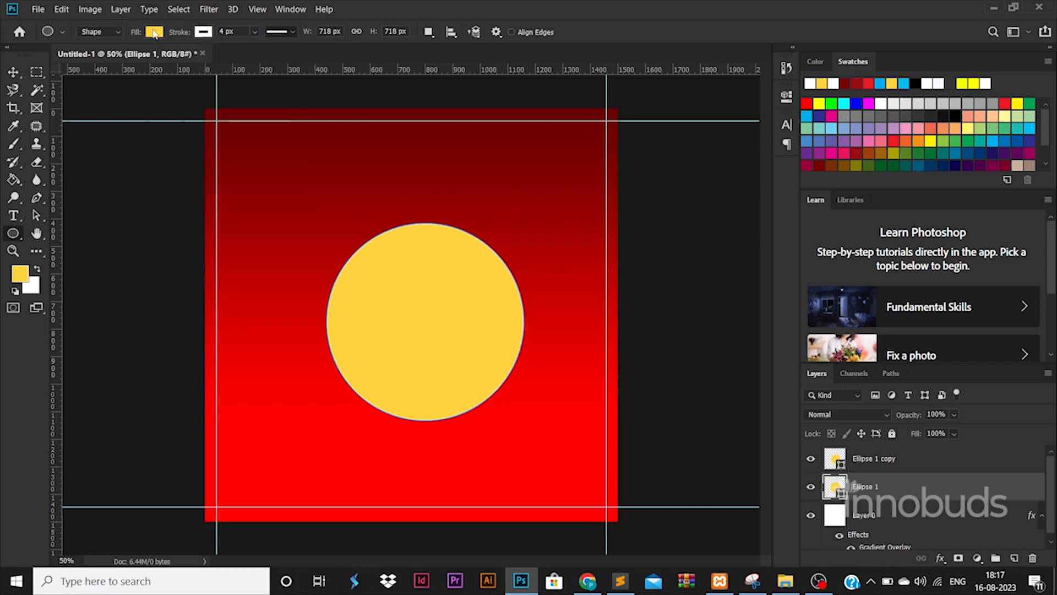
{"action": "left_click", "coordinate": [154, 31]}
{"action": "left_click", "coordinate": [98, 58]}
Step: Scale both circles up together until the outer ring is about 1068 px wide, and move them toward the canvas centre
{"action": "left_click", "coordinate": [13, 73]}
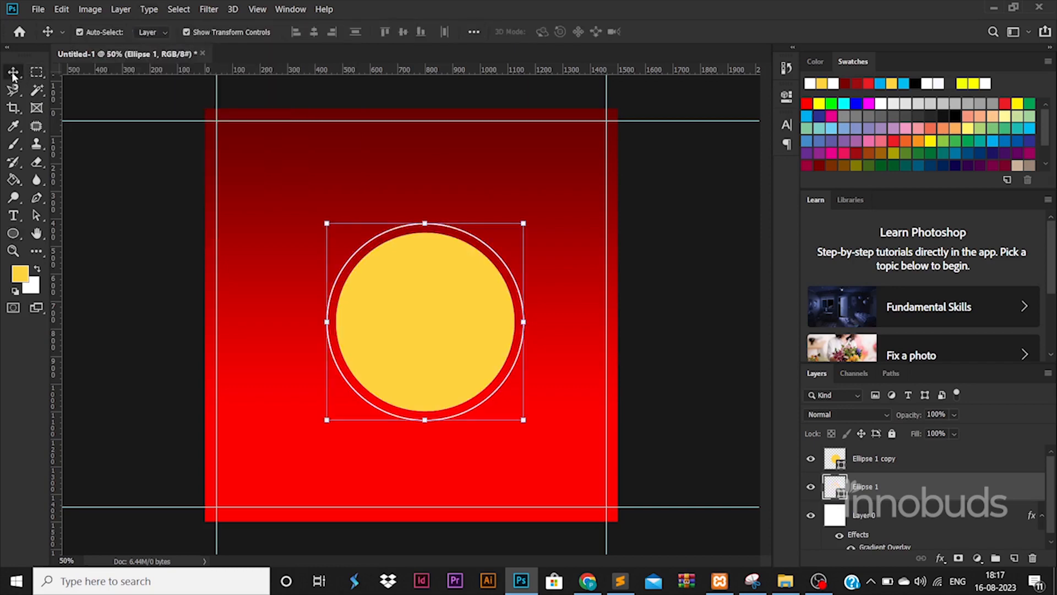
{"action": "left_click", "coordinate": [854, 464], "text": "shift"}
{"action": "left_click_drag", "start_coordinate": [523, 222], "coordinate": [571, 176]}
{"action": "left_click_drag", "start_coordinate": [489, 254], "coordinate": [461, 255]}
{"action": "key", "text": "Return"}
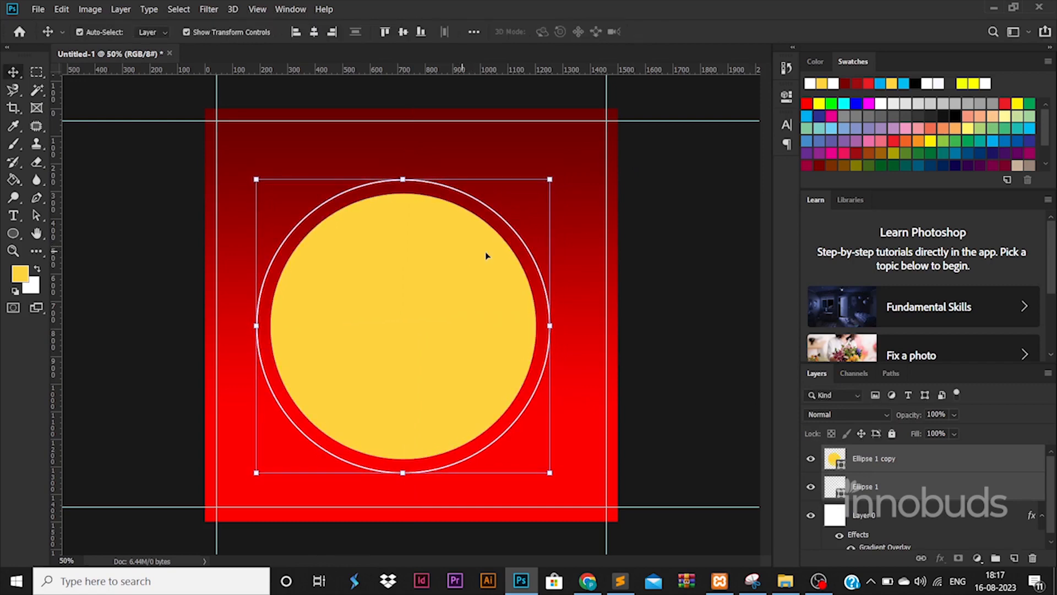
Step: Centre both circles horizontally on the background layer
{"action": "left_click", "coordinate": [946, 519]}
{"action": "left_click", "coordinate": [313, 32]}
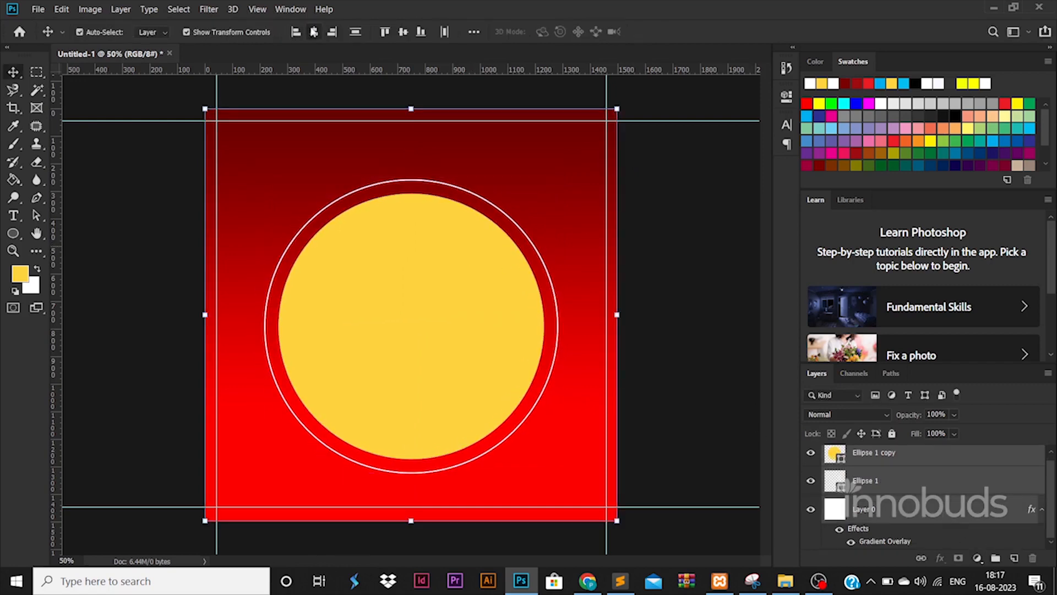
{"action": "left_click", "coordinate": [664, 335]}
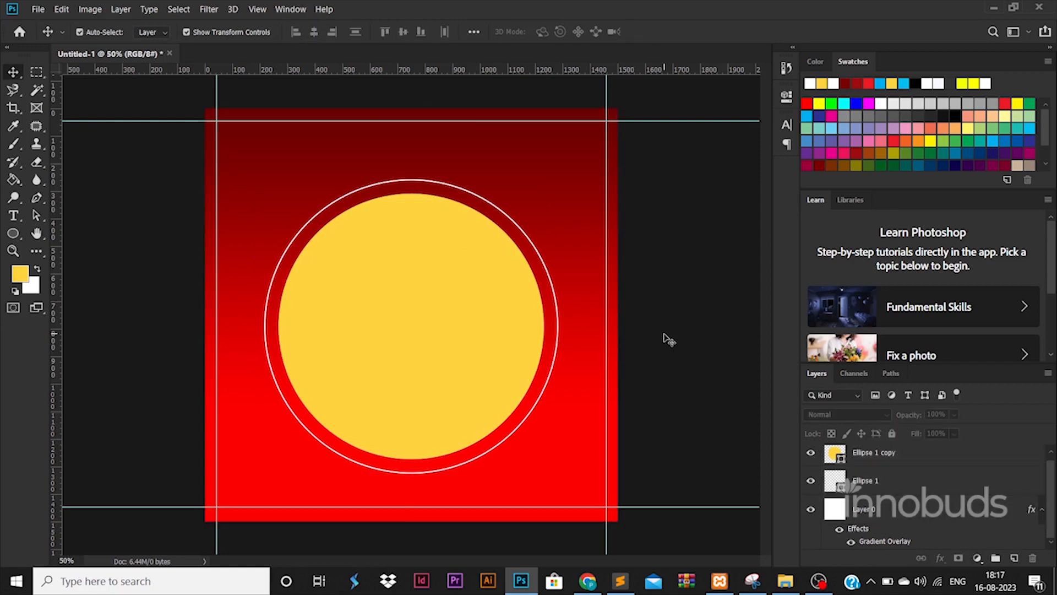
Step: Draw a yellow rounded rectangle of about 579 x 743 px with a 900 px corner radius over the circle's upper part
{"action": "left_click", "coordinate": [14, 233]}
{"action": "left_click", "coordinate": [66, 242]}
{"action": "left_click_drag", "start_coordinate": [371, 165], "coordinate": [452, 266]}
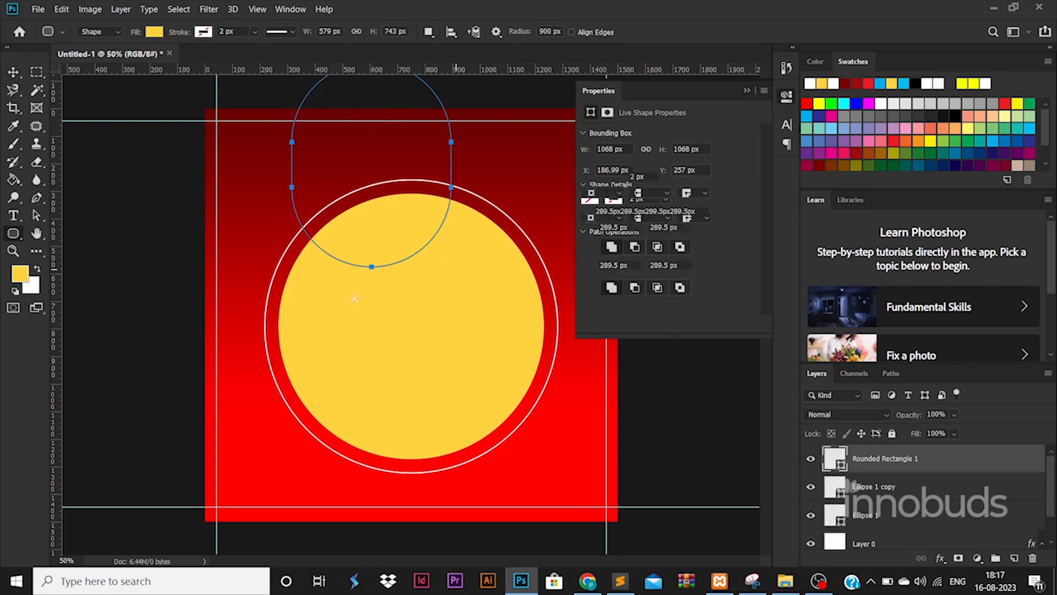
Step: Shrink the rounded rectangle, place its top on the upper guide, and centre it horizontally with the circles
{"action": "left_click", "coordinate": [19, 73]}
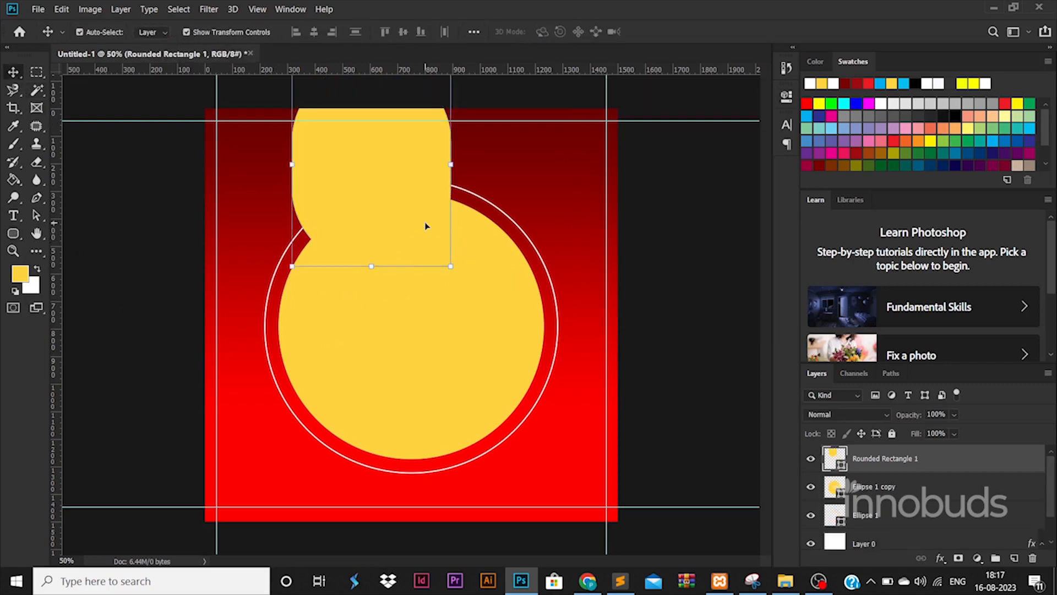
{"action": "left_click_drag", "start_coordinate": [425, 224], "coordinate": [465, 278]}
{"action": "key", "text": "ctrl+t"}
{"action": "left_click_drag", "start_coordinate": [488, 221], "coordinate": [453, 232]}
{"action": "left_click_drag", "start_coordinate": [421, 258], "coordinate": [434, 260]}
{"action": "key", "text": "Return"}
{"action": "left_click", "coordinate": [926, 524], "text": "shift"}
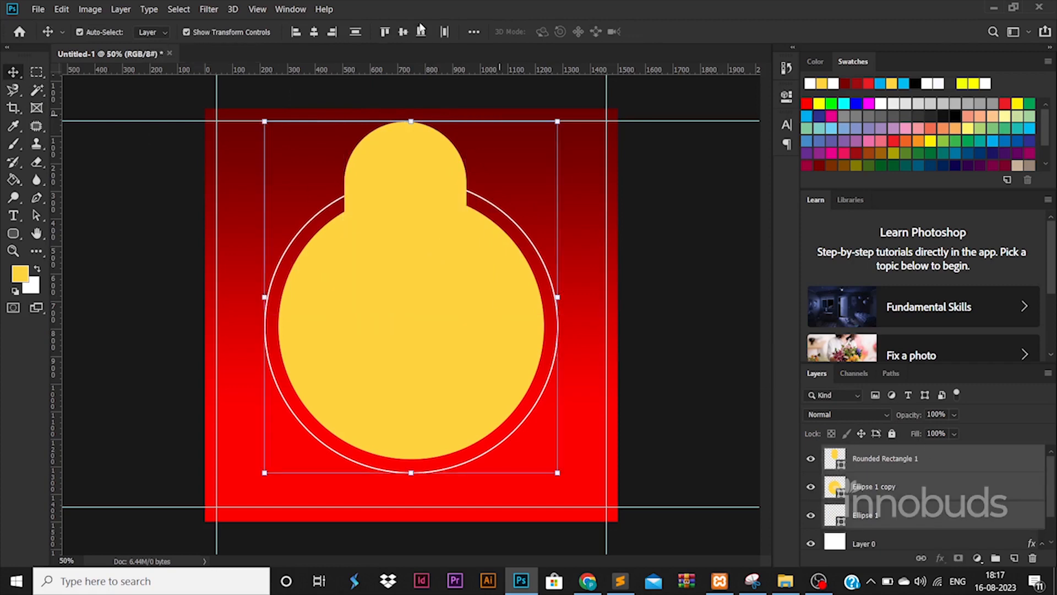
{"action": "left_click", "coordinate": [315, 33]}
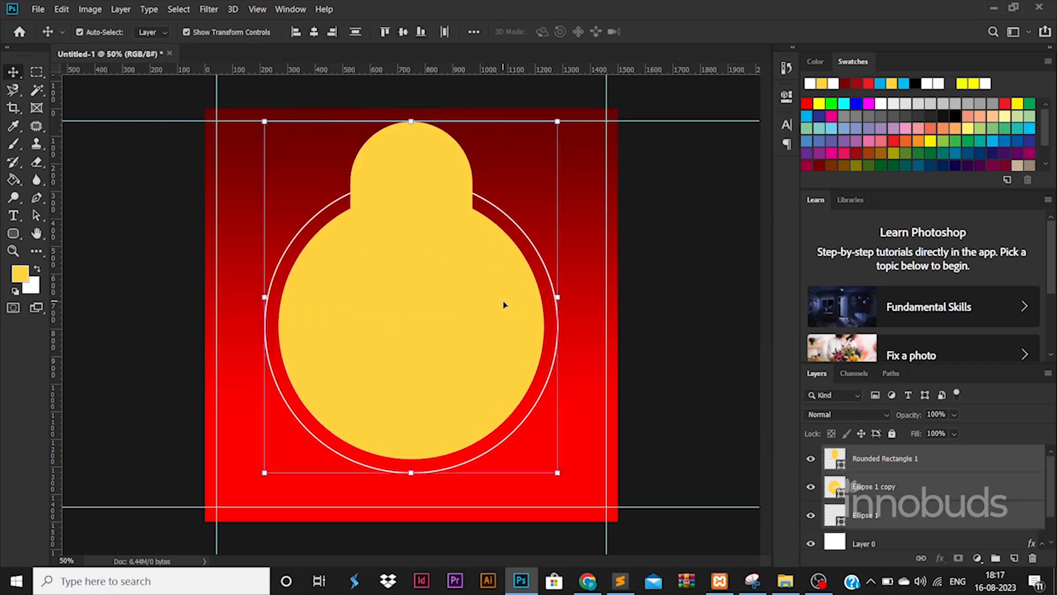
Step: Scale the rounded rectangle to about 126% width and 114% height, with its top at the canvas edge and horizontally centred
{"action": "left_click", "coordinate": [886, 466]}
{"action": "left_click_drag", "start_coordinate": [473, 120], "coordinate": [503, 93]}
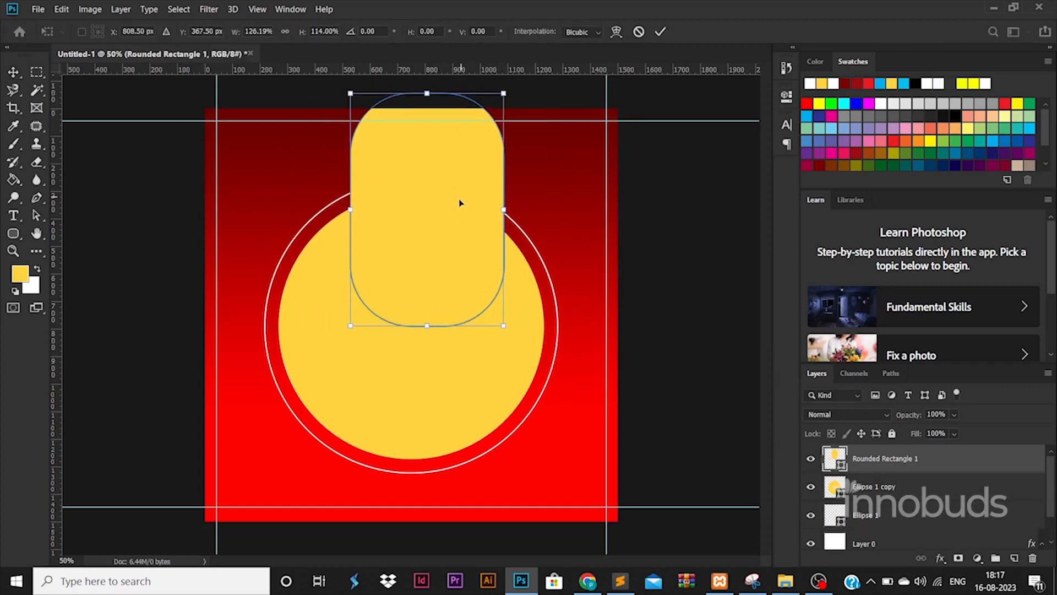
{"action": "left_click_drag", "start_coordinate": [461, 202], "coordinate": [449, 216]}
{"action": "key", "text": "Return"}
{"action": "left_click", "coordinate": [912, 527], "text": "shift"}
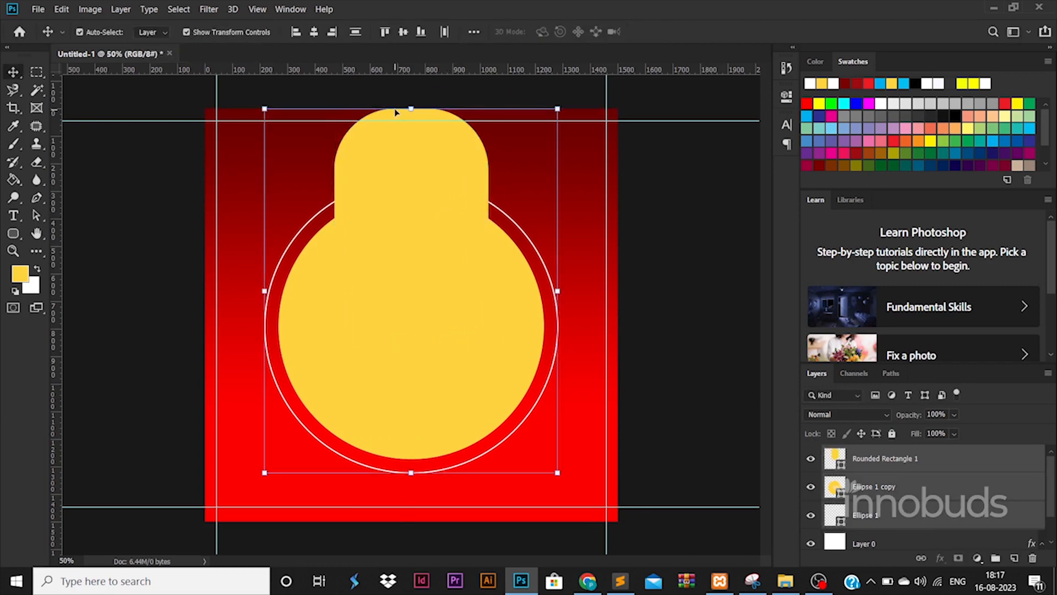
{"action": "left_click", "coordinate": [881, 543], "text": "shift"}
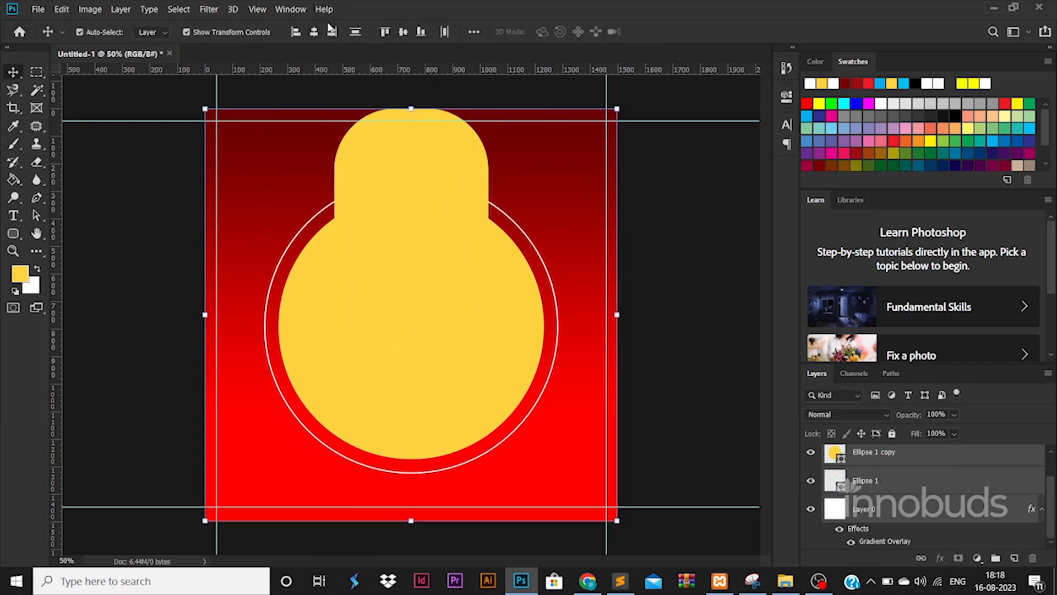
{"action": "left_click", "coordinate": [734, 350]}
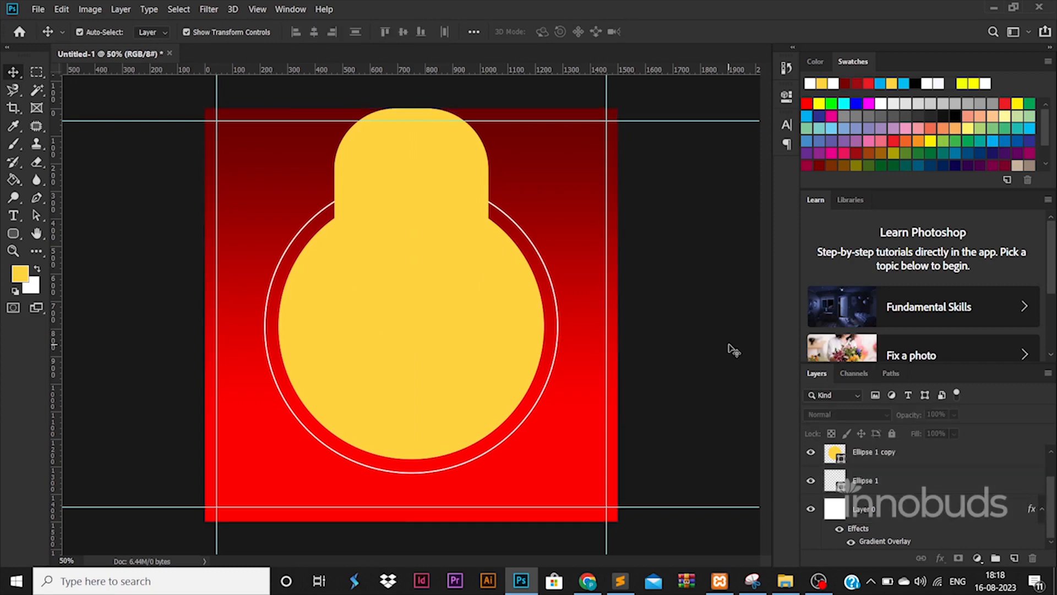
Step: Rasterize the white ring layer and delete its upper arc around the yellow rounded rectangle
{"action": "left_click", "coordinate": [865, 481]}
{"action": "right_click", "coordinate": [866, 482]}
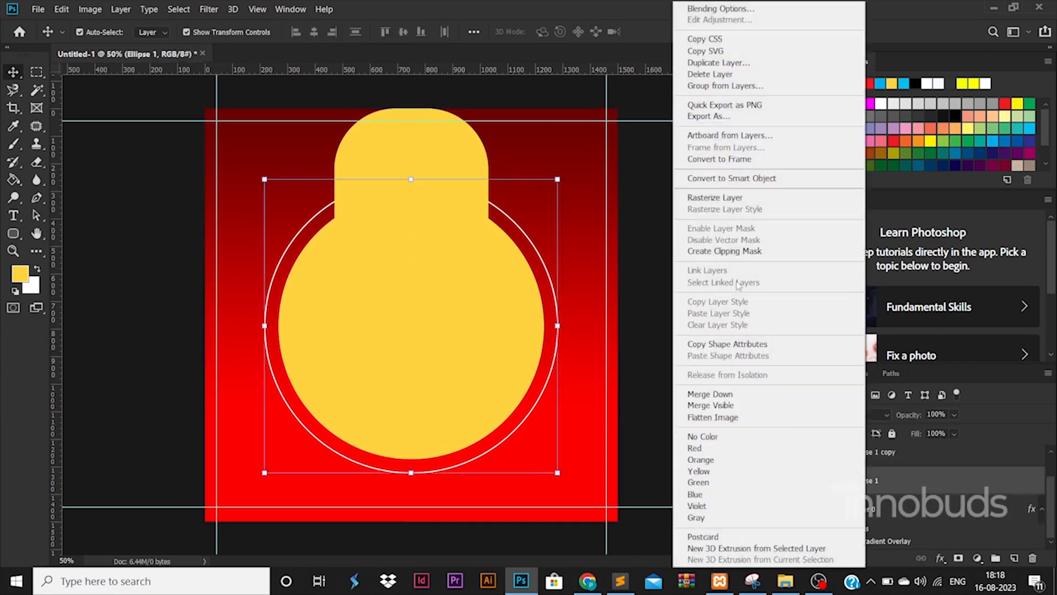
{"action": "left_click", "coordinate": [716, 197]}
{"action": "left_click", "coordinate": [37, 75]}
{"action": "left_click_drag", "start_coordinate": [325, 156], "coordinate": [499, 518]}
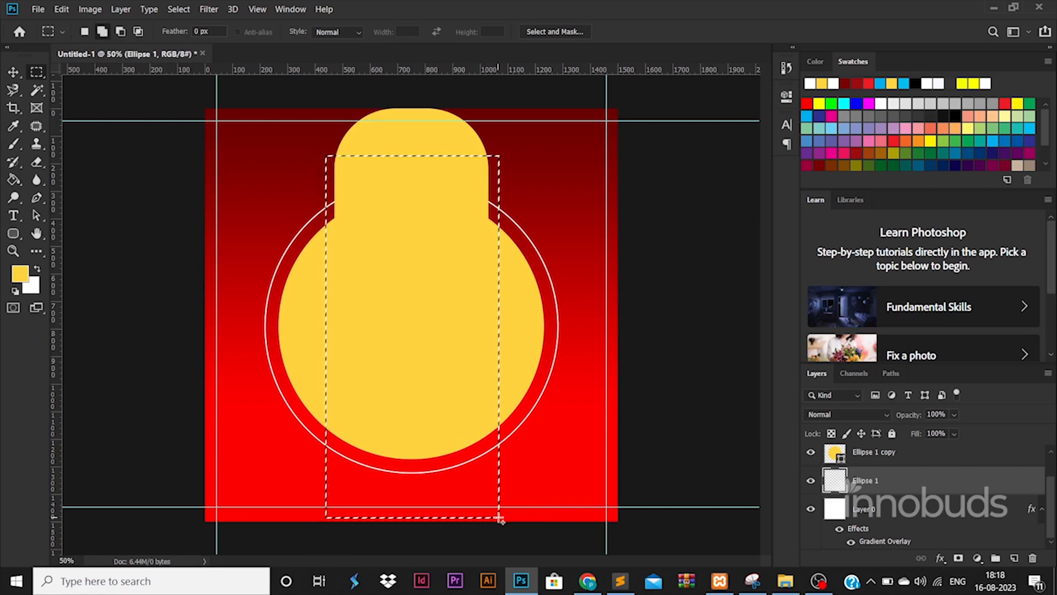
{"action": "key", "text": "ctrl+d"}
{"action": "left_click_drag", "start_coordinate": [328, 148], "coordinate": [497, 318]}
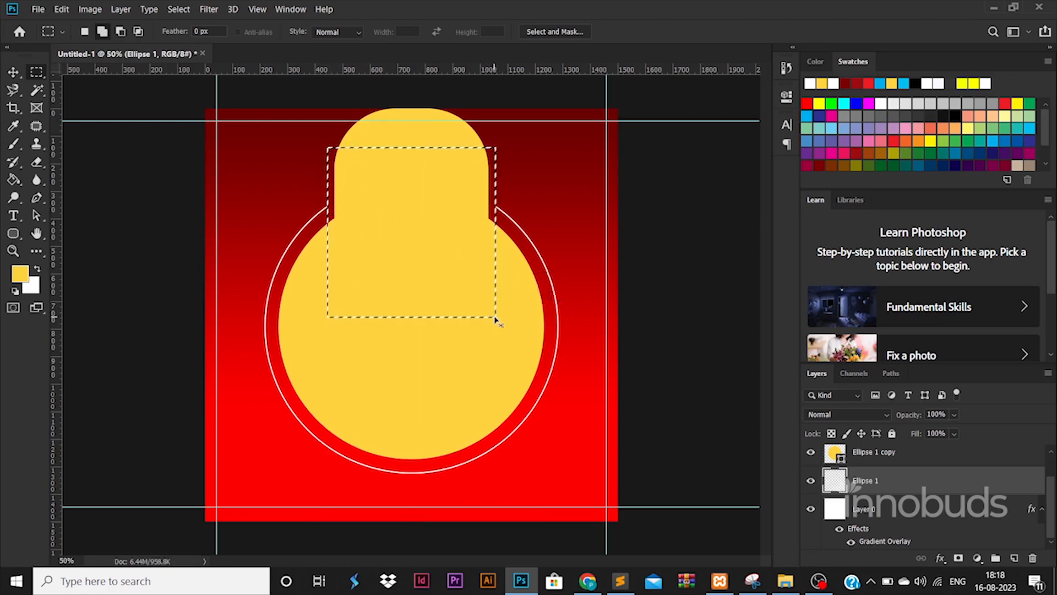
{"action": "key", "text": "Delete"}
{"action": "key", "text": "ctrl+d"}
Step: Draw a yellow rectangle of about 2453 x 169 px across the circle and rotate it into a rising diagonal bar
{"action": "left_click", "coordinate": [14, 235]}
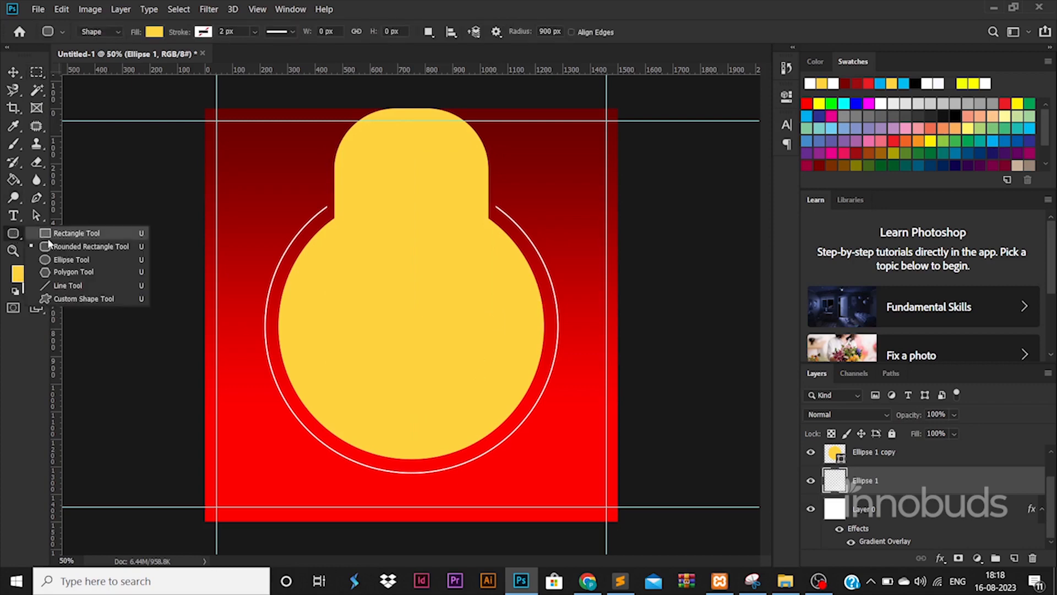
{"action": "left_click", "coordinate": [55, 234]}
{"action": "left_click_drag", "start_coordinate": [206, 300], "coordinate": [571, 344]}
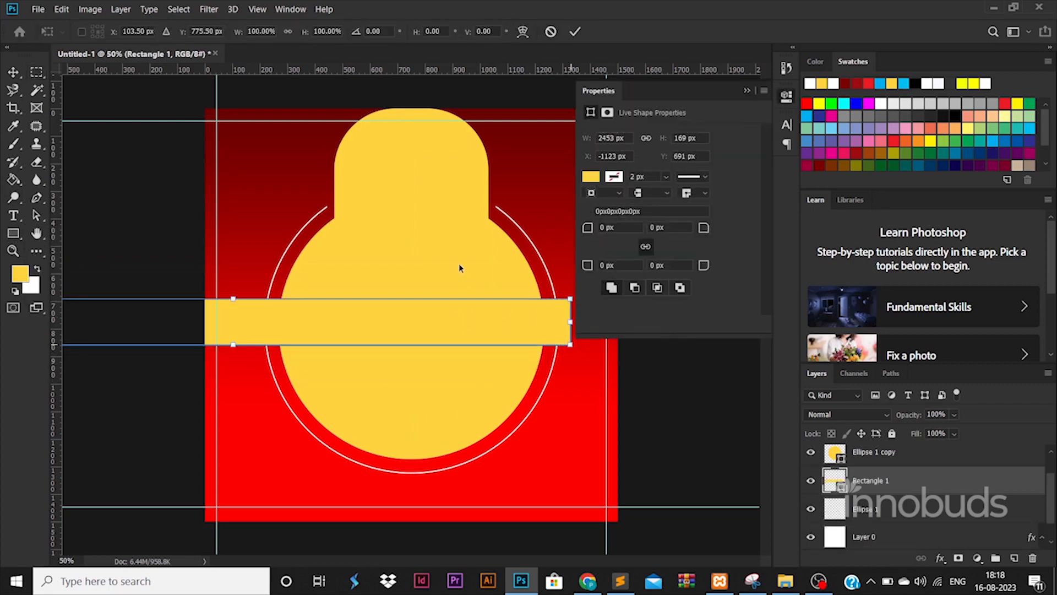
{"action": "left_click_drag", "start_coordinate": [459, 268], "coordinate": [599, 312]}
{"action": "key", "text": "Return"}
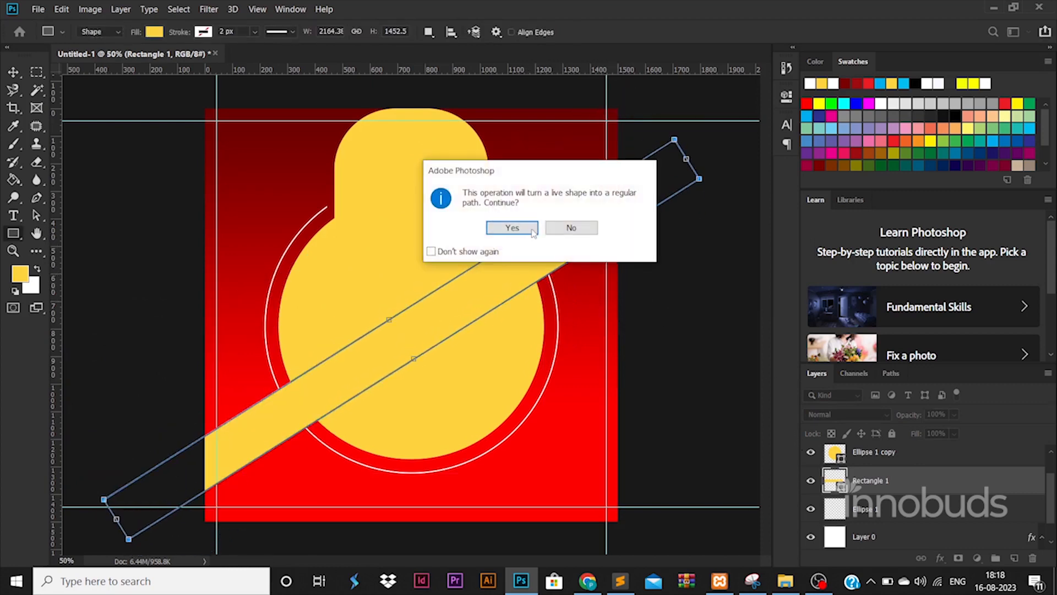
{"action": "left_click", "coordinate": [512, 227]}
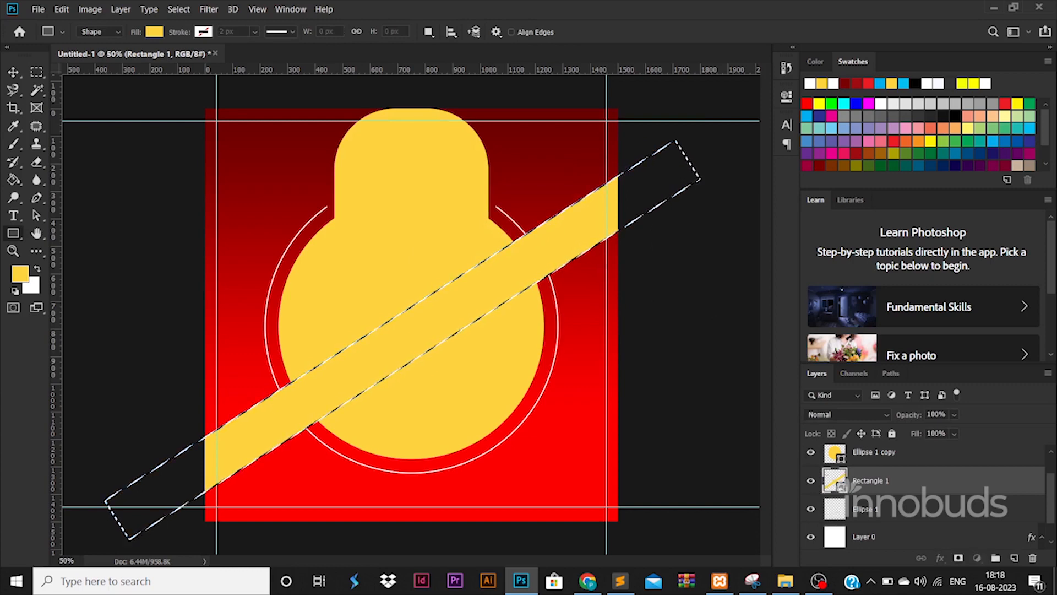
Step: Cut the white ring where the diagonal bar crosses it, using the bar's outline as selection, and hide the bar
{"action": "left_click", "coordinate": [835, 509]}
{"action": "left_click", "coordinate": [811, 480]}
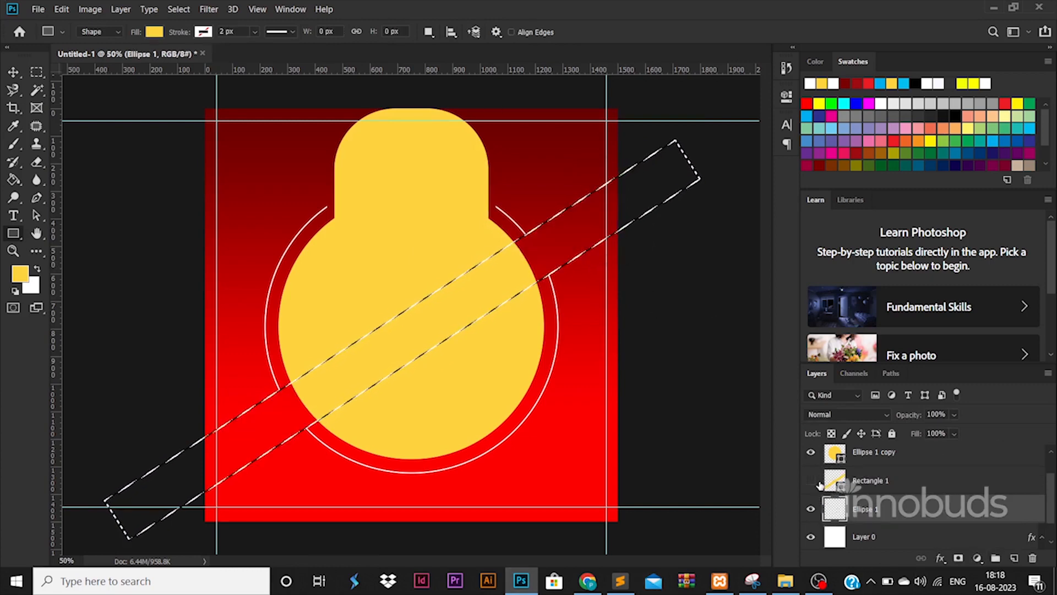
{"action": "key", "text": "ctrl+d"}
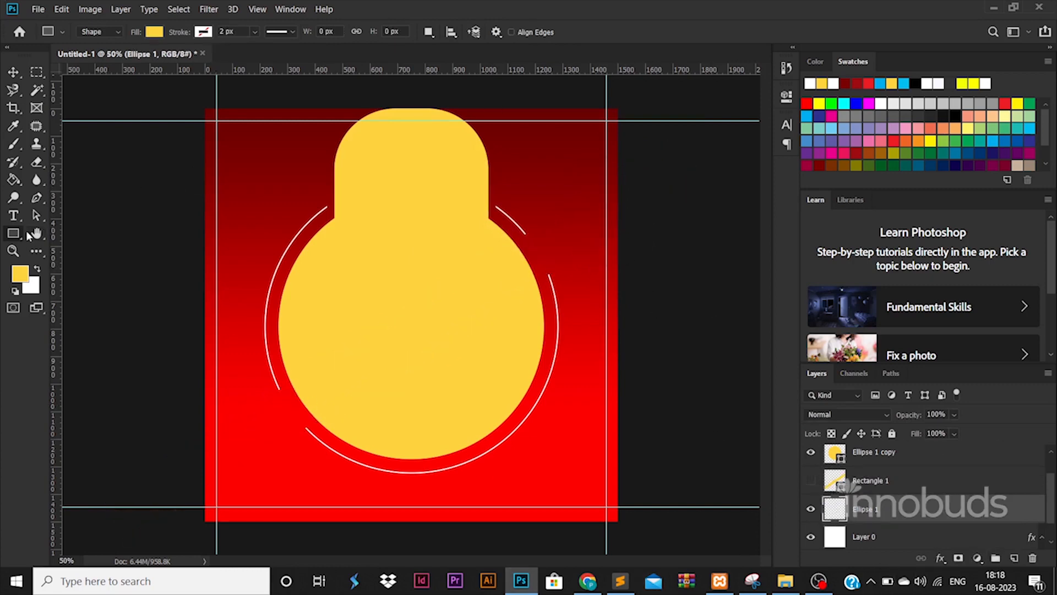
Step: Draw a thin horizontal line of about 677 x 5 px near the ring's lower left gap and fill it white
{"action": "left_click_drag", "start_coordinate": [255, 378], "coordinate": [353, 379]}
{"action": "left_click", "coordinate": [154, 31]}
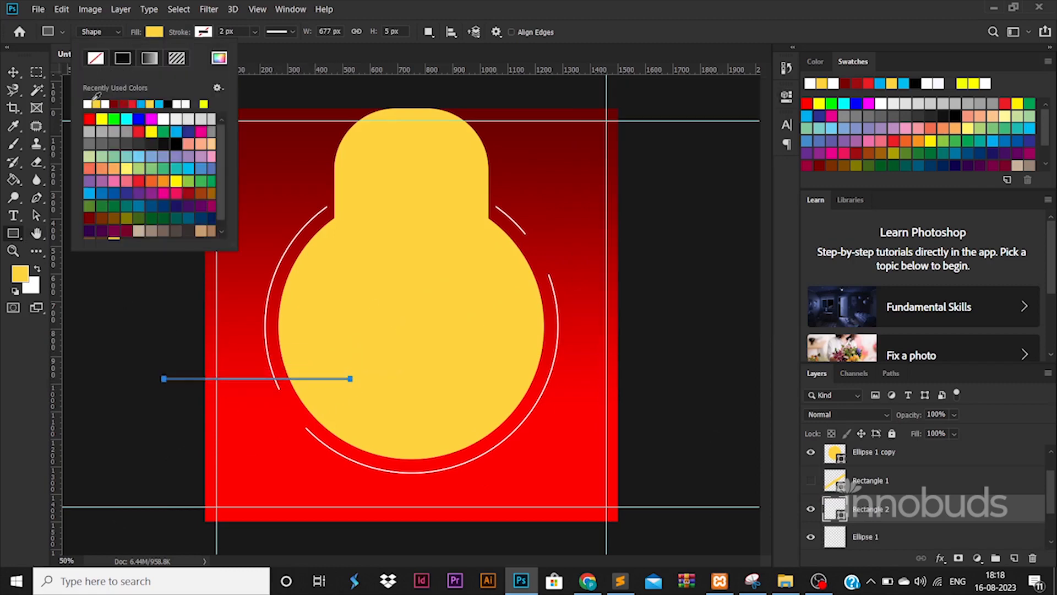
{"action": "left_click", "coordinate": [13, 72]}
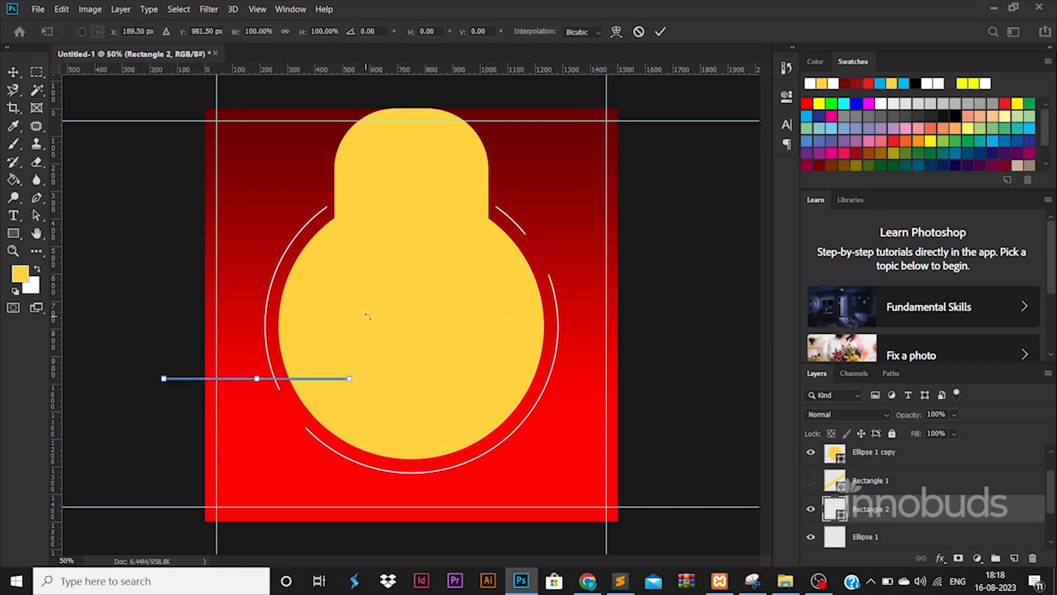
Step: Rotate the white line to about -44° and join its upper end to the ring's cut end at the lower left
{"action": "key", "text": "ctrl+t"}
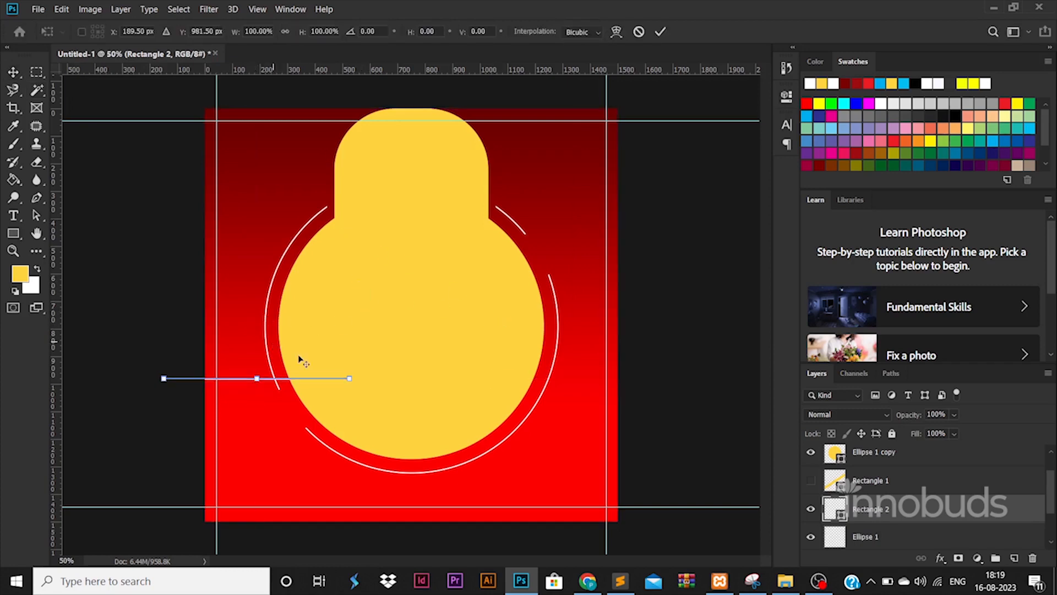
{"action": "left_click_drag", "start_coordinate": [353, 379], "coordinate": [296, 445]}
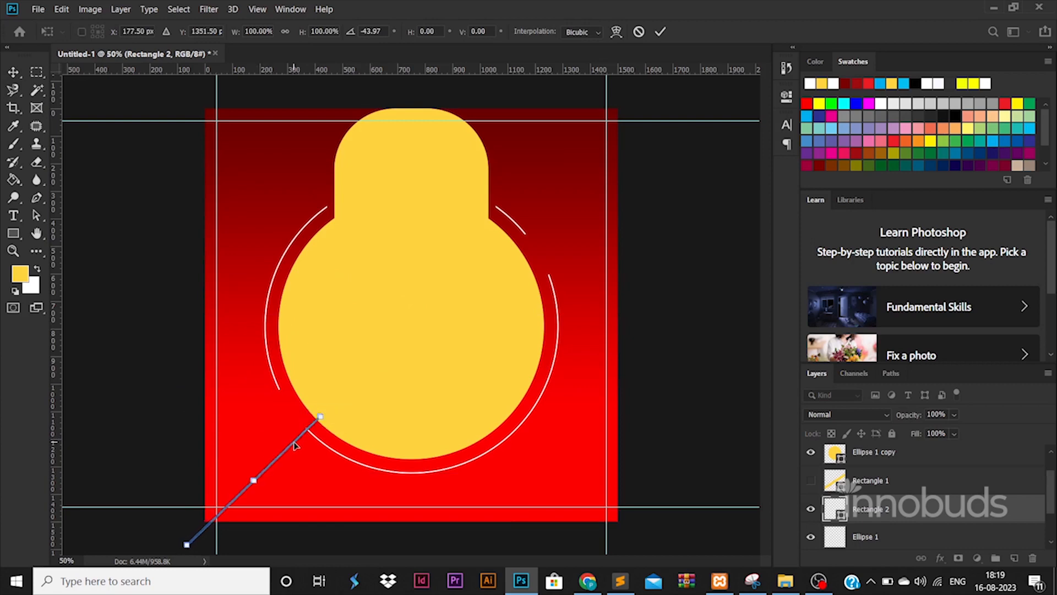
{"action": "key", "text": "Return"}
{"action": "key", "text": "ctrl+plus"}
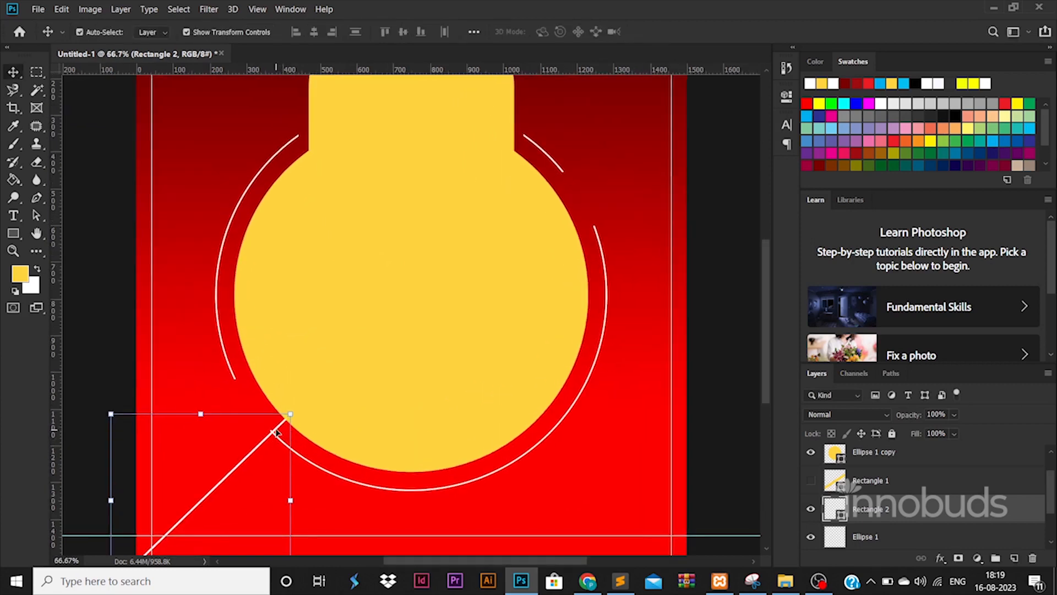
{"action": "left_click_drag", "start_coordinate": [277, 431], "coordinate": [267, 435]}
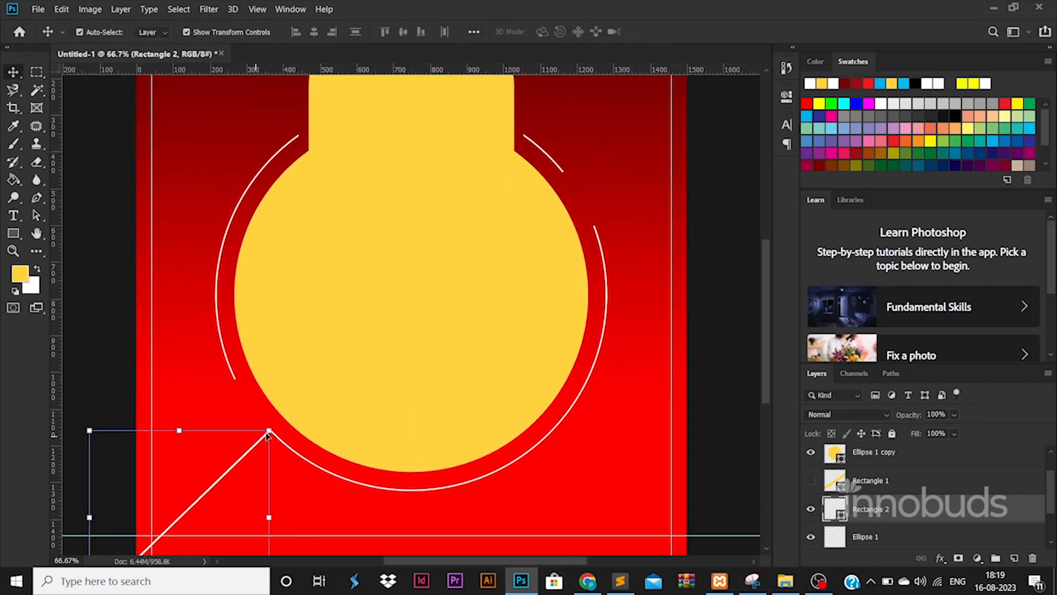
{"action": "left_click", "coordinate": [131, 338]}
{"action": "left_click", "coordinate": [255, 455]}
{"action": "left_click", "coordinate": [122, 372]}
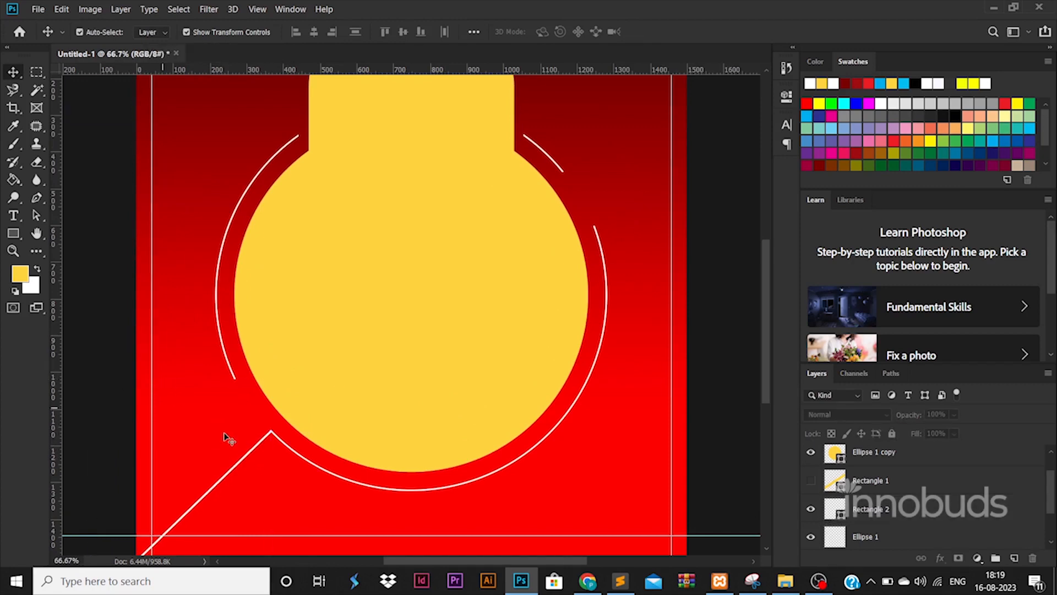
Step: Duplicate the diagonal line and join the copy's lower end to the short ring arc at the upper right
{"action": "left_click_drag", "start_coordinate": [252, 452], "coordinate": [638, 138]}
{"action": "key", "text": "ctrl+minus"}
{"action": "left_click_drag", "start_coordinate": [569, 224], "coordinate": [630, 132]}
{"action": "scroll", "coordinate": [543, 214], "scroll_direction": "up", "scroll_amount": 2}
{"action": "key", "text": "Down"}
{"action": "key", "text": "Down"}
{"action": "key", "text": "Down"}
{"action": "key", "text": "Down"}
{"action": "key", "text": "Down"}
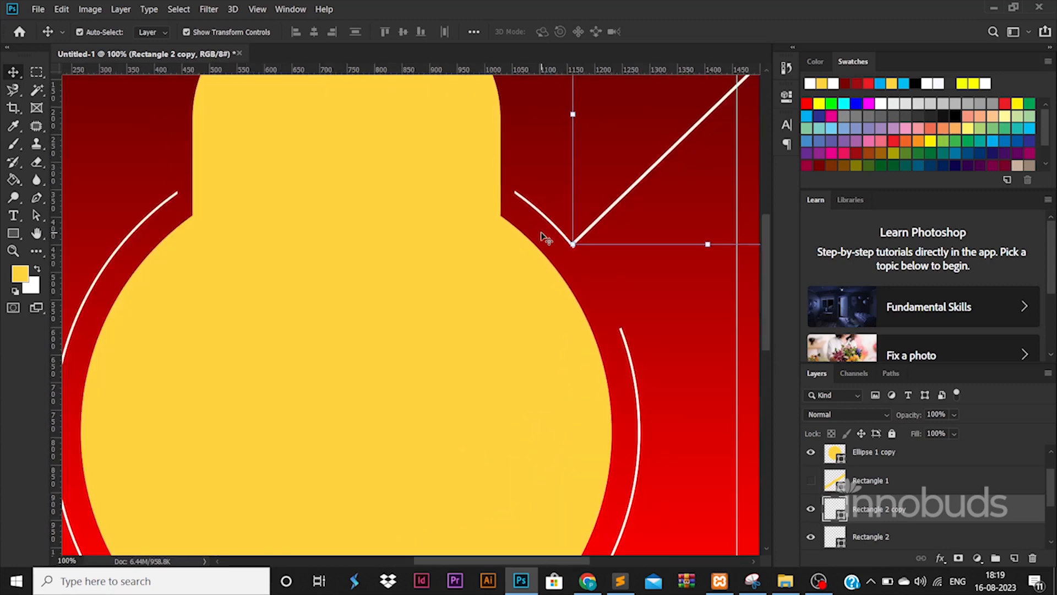
{"action": "key", "text": "Down"}
{"action": "key", "text": "Left"}
{"action": "scroll", "coordinate": [519, 341], "scroll_direction": "down", "scroll_amount": 2}
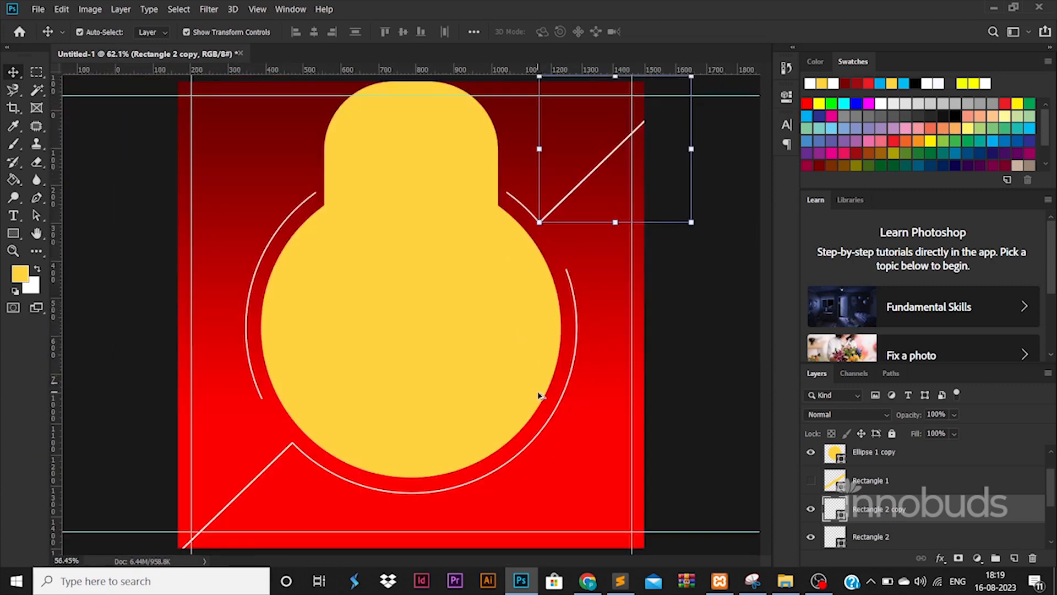
{"action": "left_click", "coordinate": [715, 447]}
Step: Add a stroke effect to the yellow rounded rectangle in dark red #740000 sampled from the background
{"action": "left_click", "coordinate": [392, 144]}
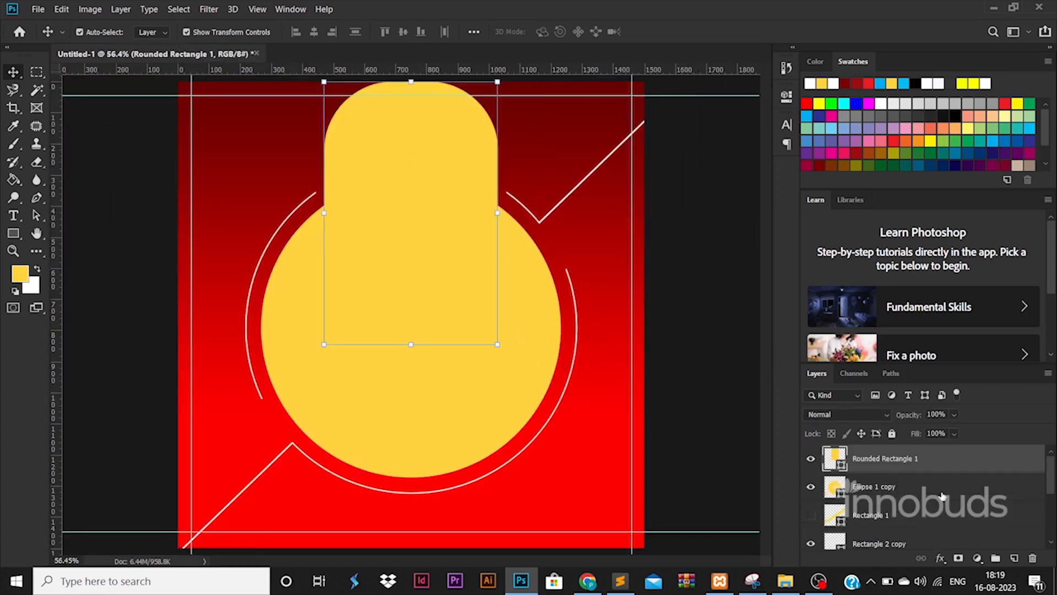
{"action": "double_click", "coordinate": [949, 461]}
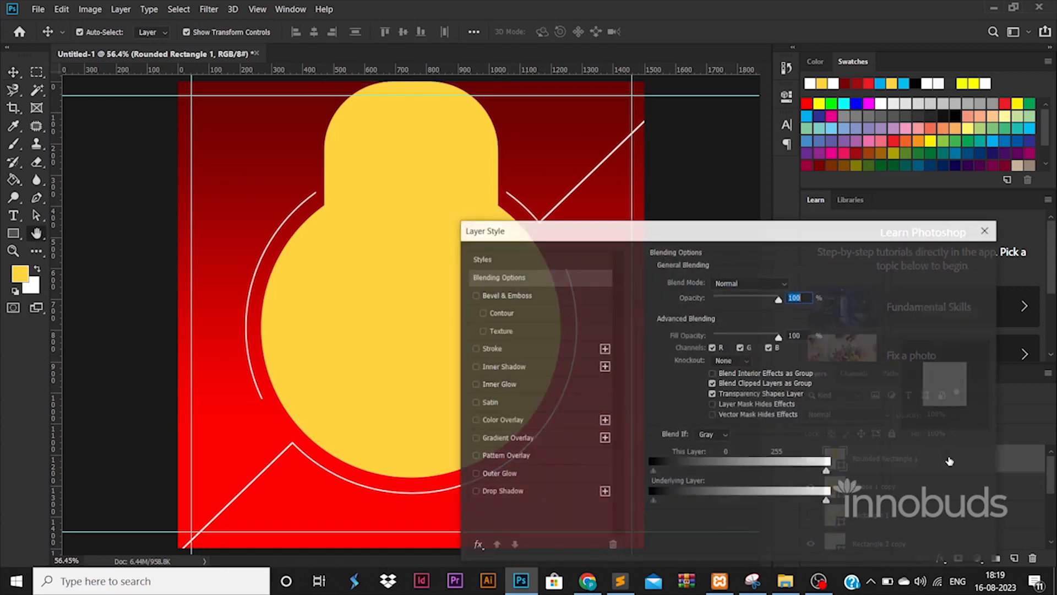
{"action": "left_click", "coordinate": [516, 347]}
{"action": "left_click", "coordinate": [678, 379]}
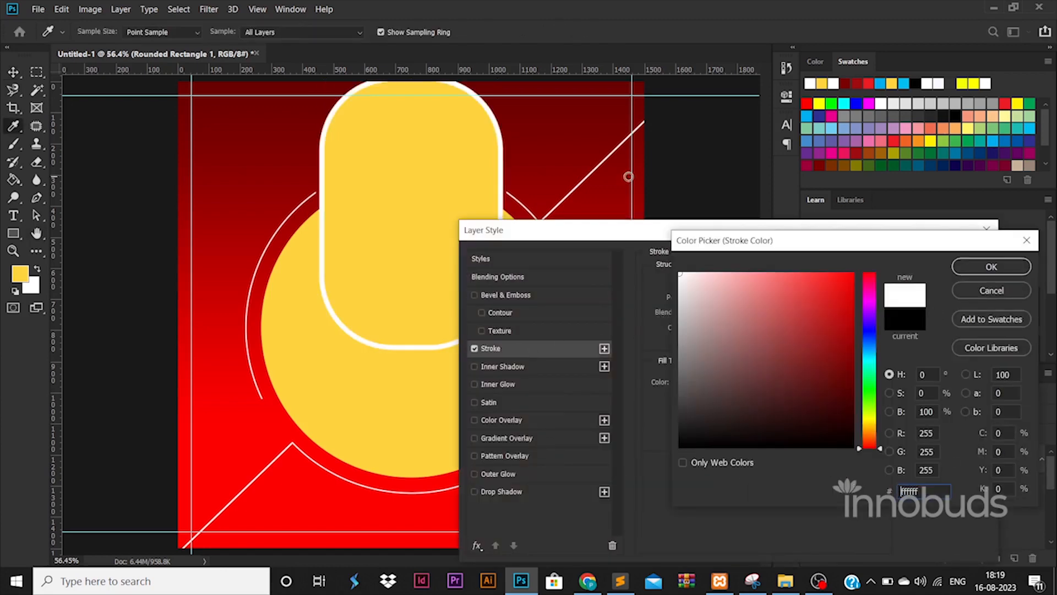
{"action": "left_click", "coordinate": [574, 116]}
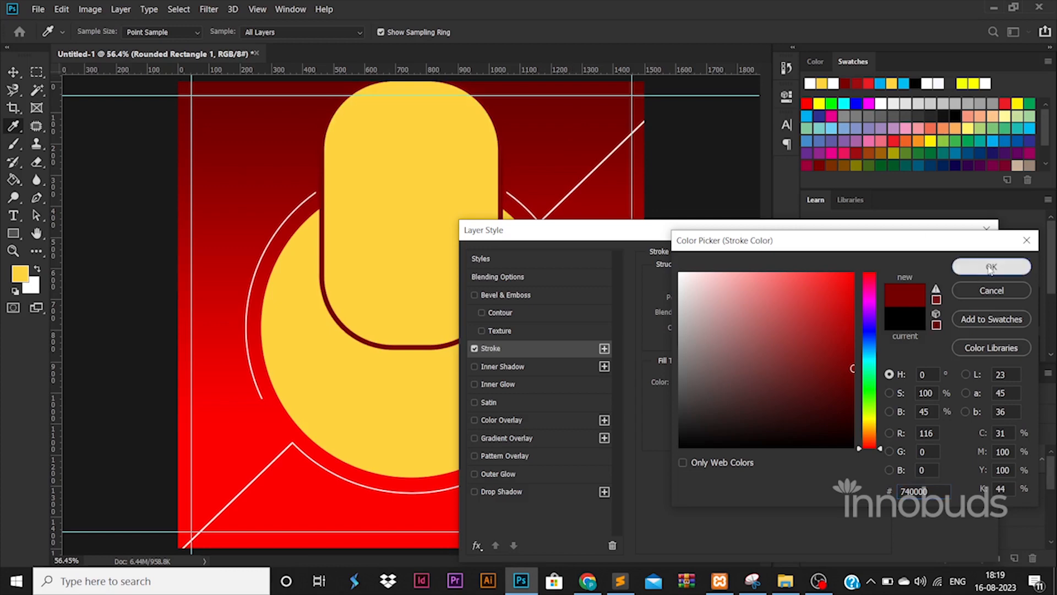
{"action": "left_click", "coordinate": [991, 266]}
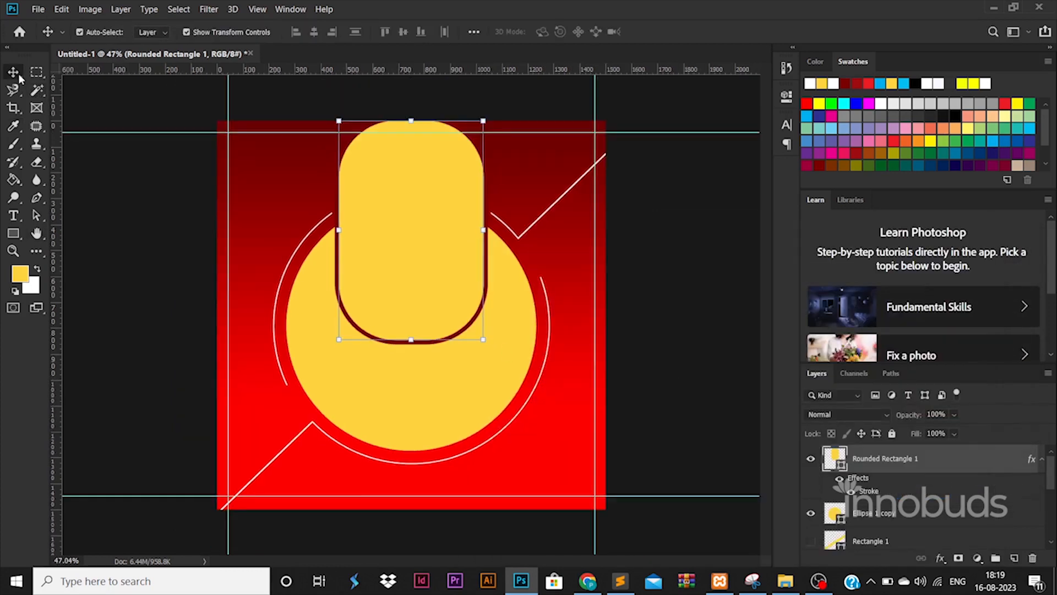
Step: Resize the rounded rectangle to about 404 x 767 px and place it over the circle, just below the canvas's upper edge
{"action": "mouse_move", "coordinate": [483, 121]}
{"action": "left_mouse_down"}
{"action": "mouse_move", "coordinate": [471, 144]}
{"action": "mouse_move", "coordinate": [481, 131]}
{"action": "left_mouse_up"}
{"action": "key", "text": "ctrl+z"}
{"action": "left_click", "coordinate": [483, 111], "text": "alt"}
{"action": "key", "text": "ctrl+z"}
{"action": "key", "text": "ctrl+z"}
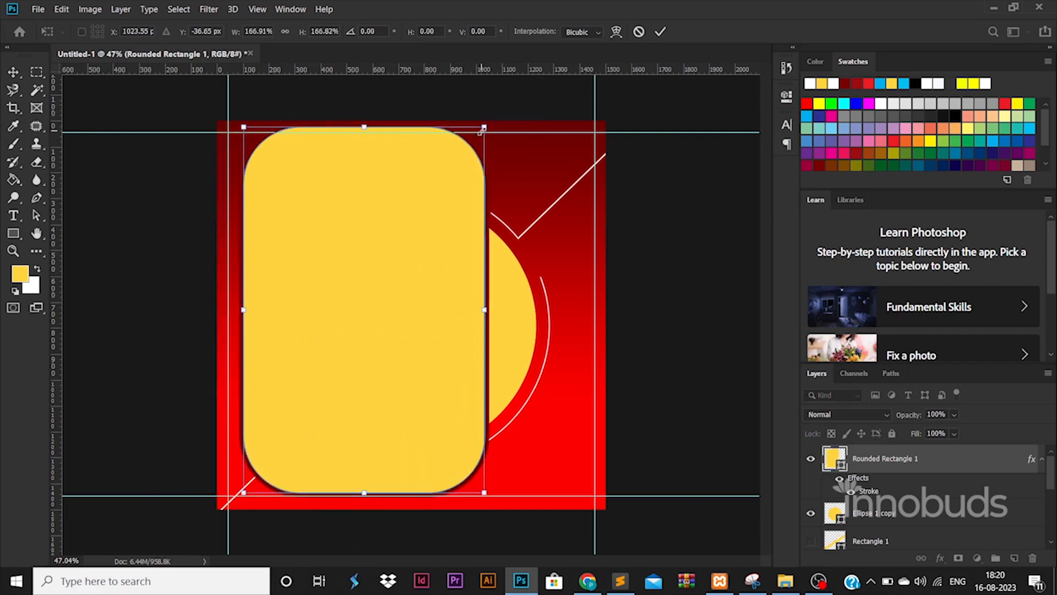
{"action": "left_click_drag", "start_coordinate": [243, 492], "coordinate": [381, 325]}
{"action": "left_click_drag", "start_coordinate": [443, 268], "coordinate": [424, 269]}
{"action": "key", "text": "Return"}
Step: Centre the rounded rectangle horizontally on the background layer
{"action": "scroll", "coordinate": [1016, 460], "scroll_direction": "down", "scroll_amount": 10}
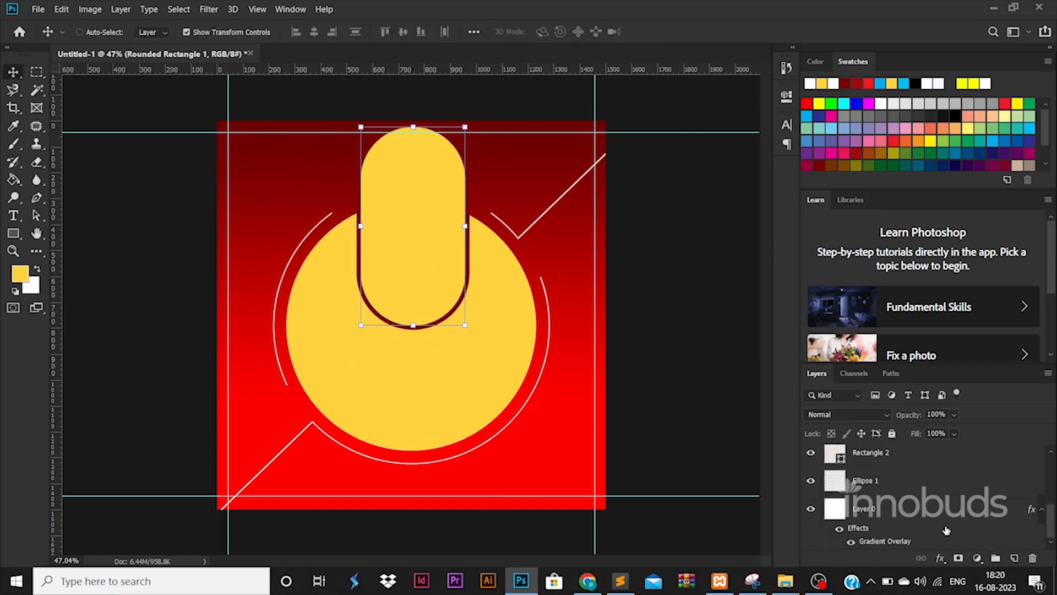
{"action": "left_click", "coordinate": [943, 513], "text": "ctrl"}
{"action": "left_click", "coordinate": [314, 32]}
{"action": "left_click", "coordinate": [464, 265]}
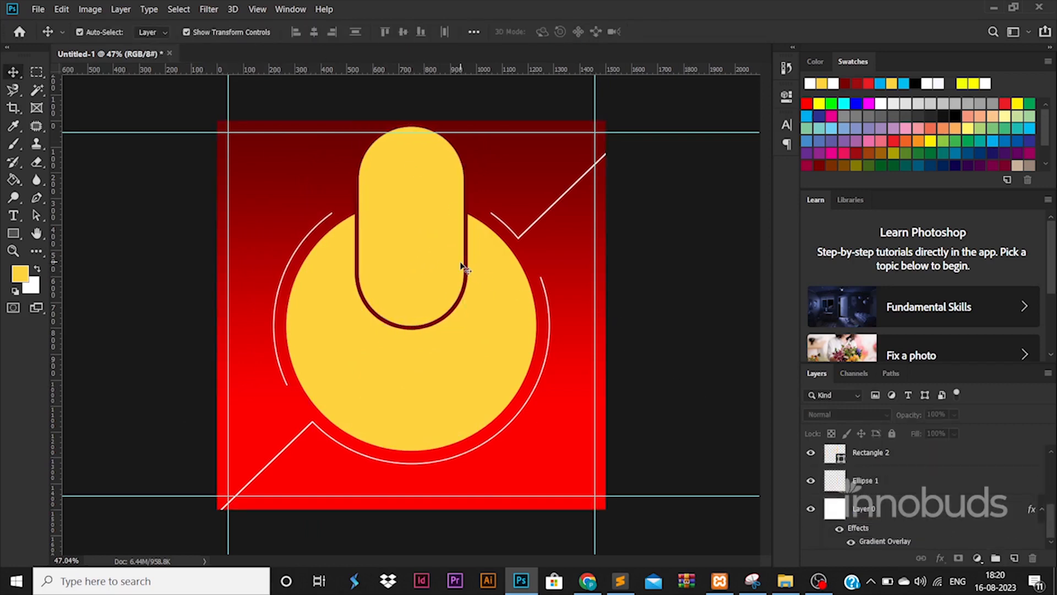
{"action": "left_click", "coordinate": [13, 234]}
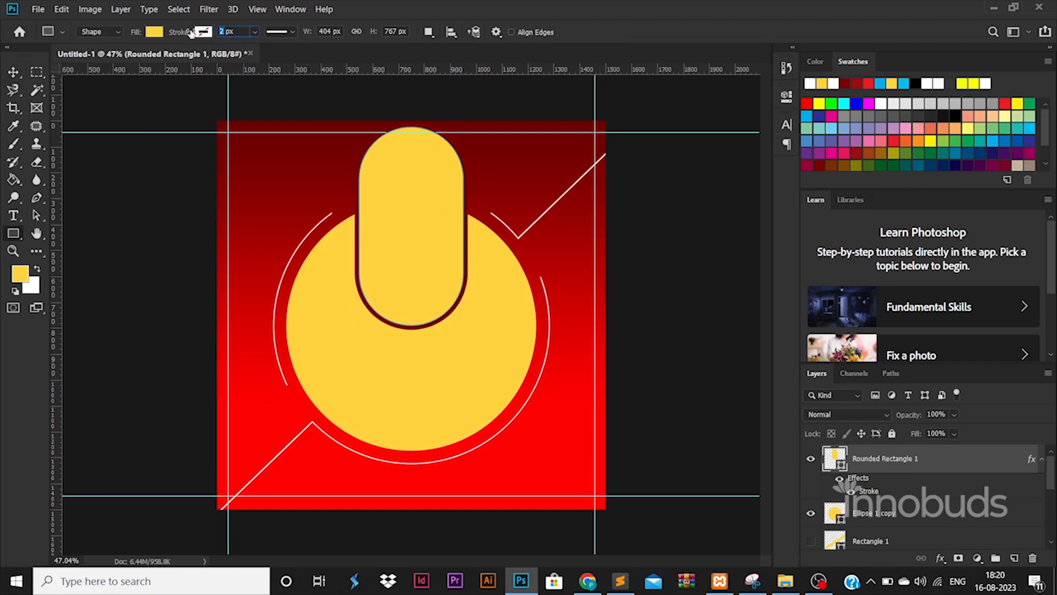
{"action": "left_click", "coordinate": [13, 73]}
{"action": "left_click", "coordinate": [19, 236]}
{"action": "left_click", "coordinate": [810, 458]}
{"action": "left_click", "coordinate": [810, 458]}
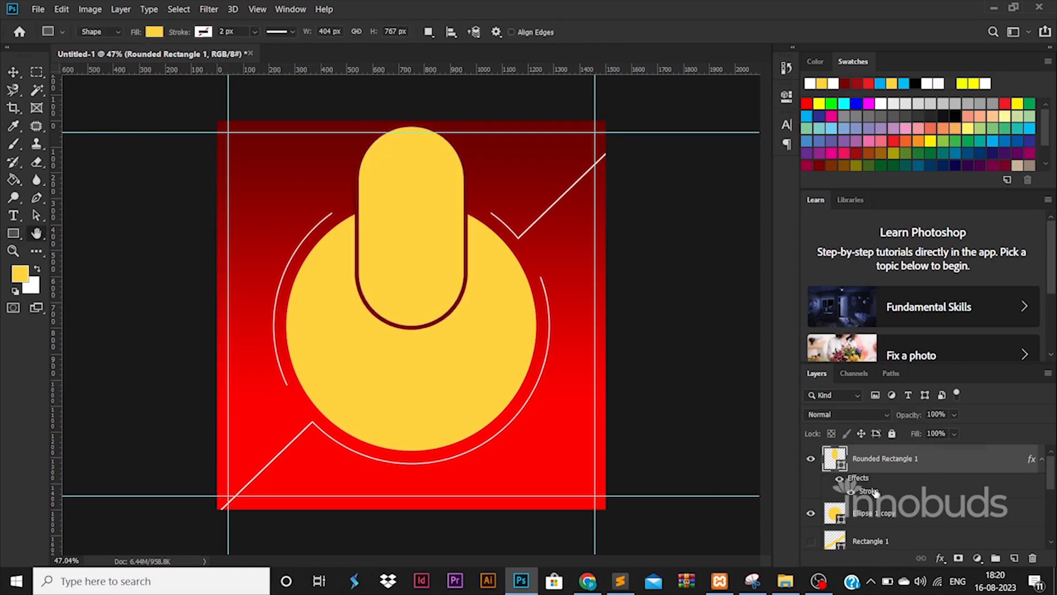
Step: Set the size of the rounded rectangle's stroke effect to 6 px
{"action": "double_click", "coordinate": [868, 491]}
{"action": "type", "text": "6"}
{"action": "key", "text": "Return"}
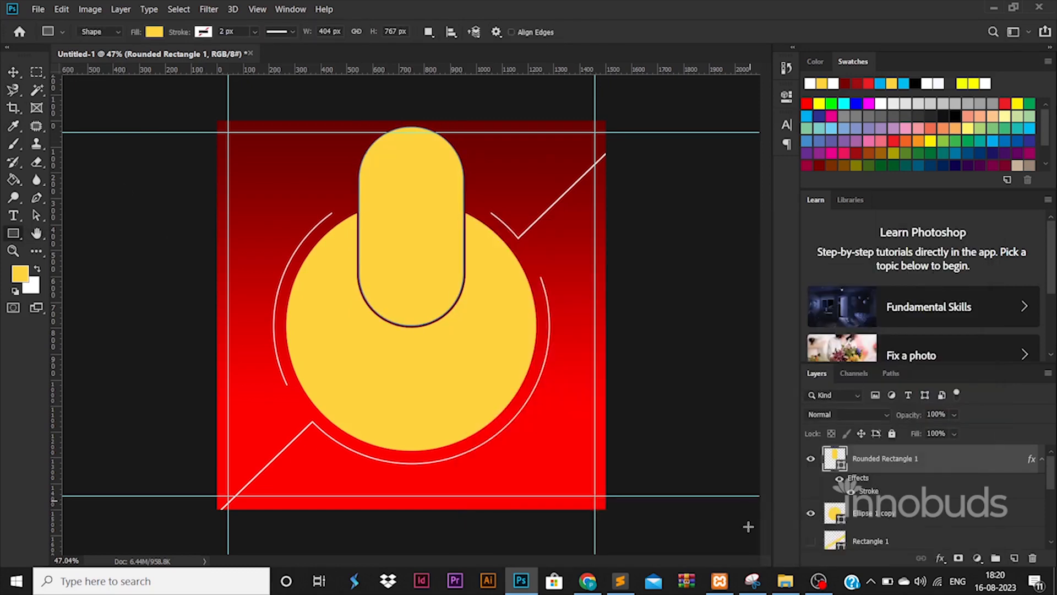
Step: Place the stock photo of the man in a suit from the file folder into the design
{"action": "left_click", "coordinate": [785, 583]}
{"action": "left_click_drag", "start_coordinate": [237, 104], "coordinate": [506, 306]}
{"action": "key", "text": "alt+Tab"}
Step: Scale the photo to about 23.6% and position it so that it covers the rounded rectangle
{"action": "left_click_drag", "start_coordinate": [540, 120], "coordinate": [386, 294]}
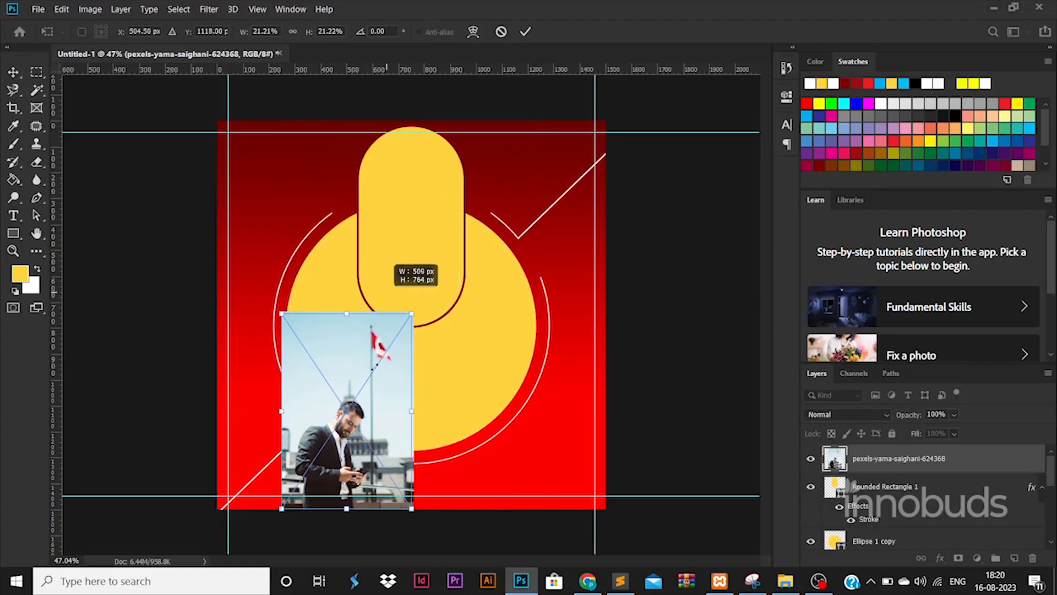
{"action": "left_click_drag", "start_coordinate": [381, 380], "coordinate": [446, 207]}
{"action": "left_click_drag", "start_coordinate": [478, 139], "coordinate": [494, 117]}
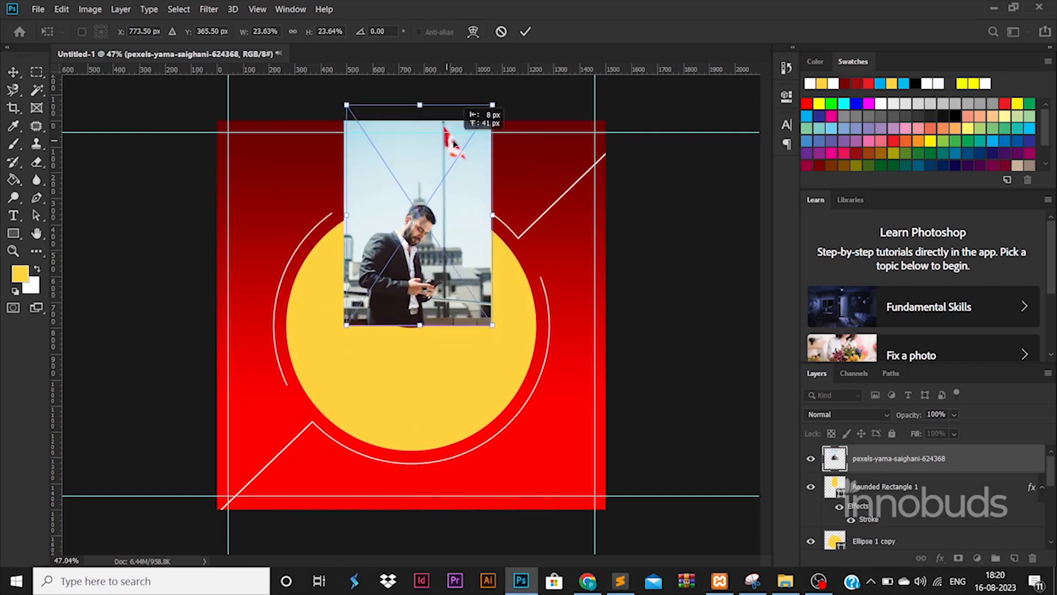
{"action": "key", "text": "u"}
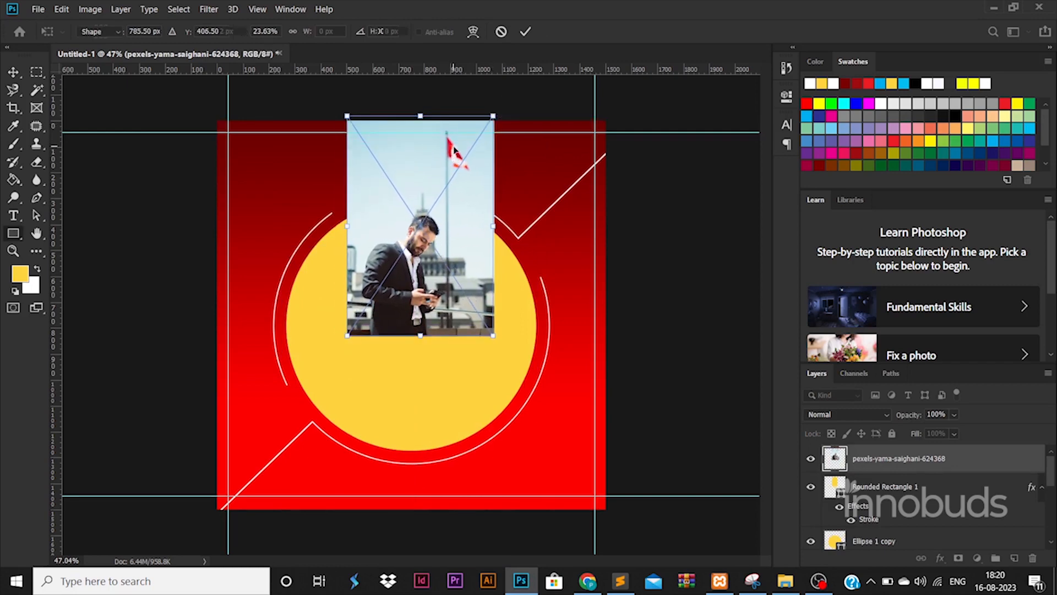
{"action": "left_click", "coordinate": [11, 71]}
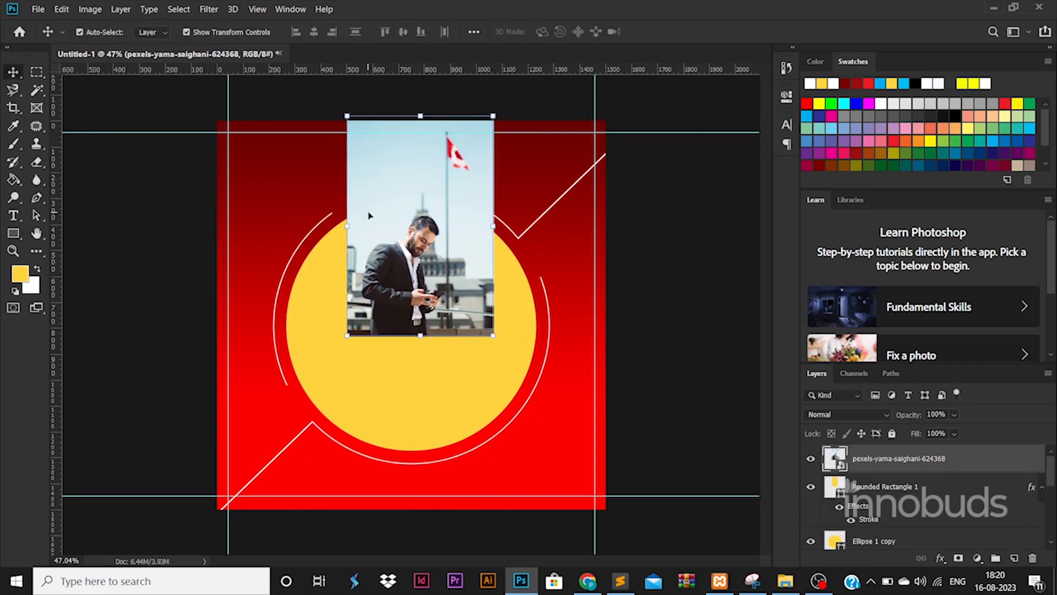
{"action": "key", "text": "shift+Up"}
{"action": "key", "text": "shift+Up"}
Step: Rasterize the photo layer and trim it to the rounded rectangle's outline
{"action": "left_click", "coordinate": [835, 486], "text": "ctrl"}
{"action": "right_click", "coordinate": [911, 459]}
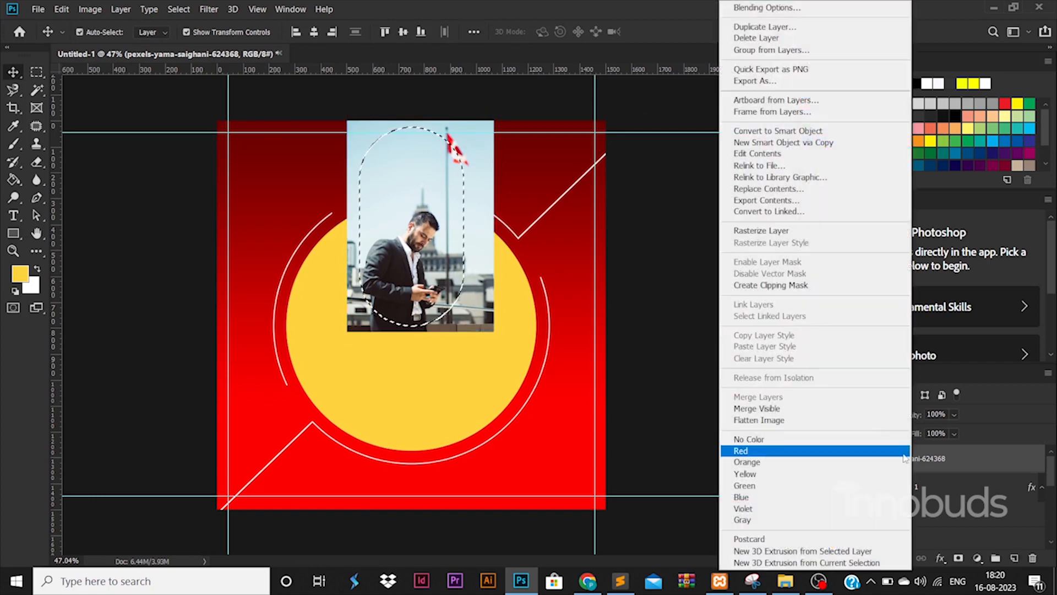
{"action": "left_click", "coordinate": [789, 231]}
{"action": "key", "text": "Delete"}
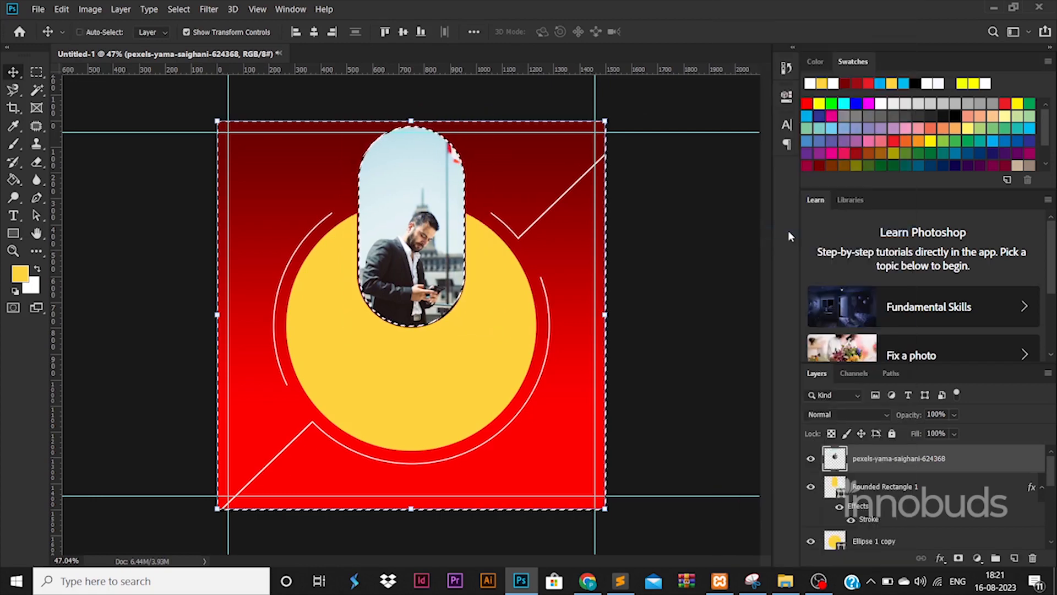
Step: Drop the selection and thicken the stroke effect of the rounded rectangle behind the photo
{"action": "key", "text": "ctrl+d"}
{"action": "left_click", "coordinate": [733, 398]}
{"action": "left_click", "coordinate": [863, 520]}
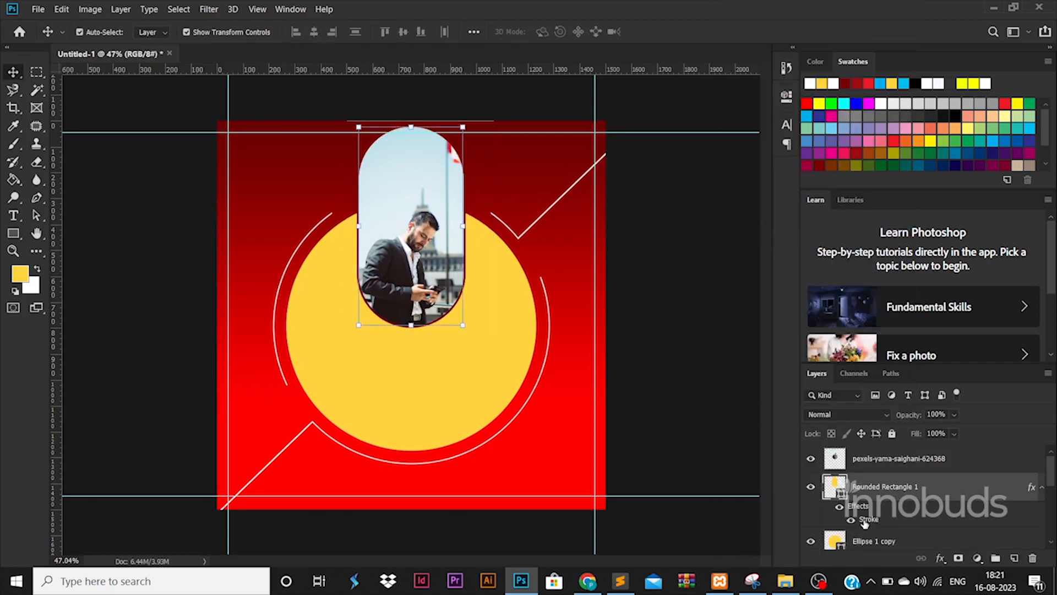
{"action": "double_click", "coordinate": [864, 521]}
{"action": "key", "text": "Return"}
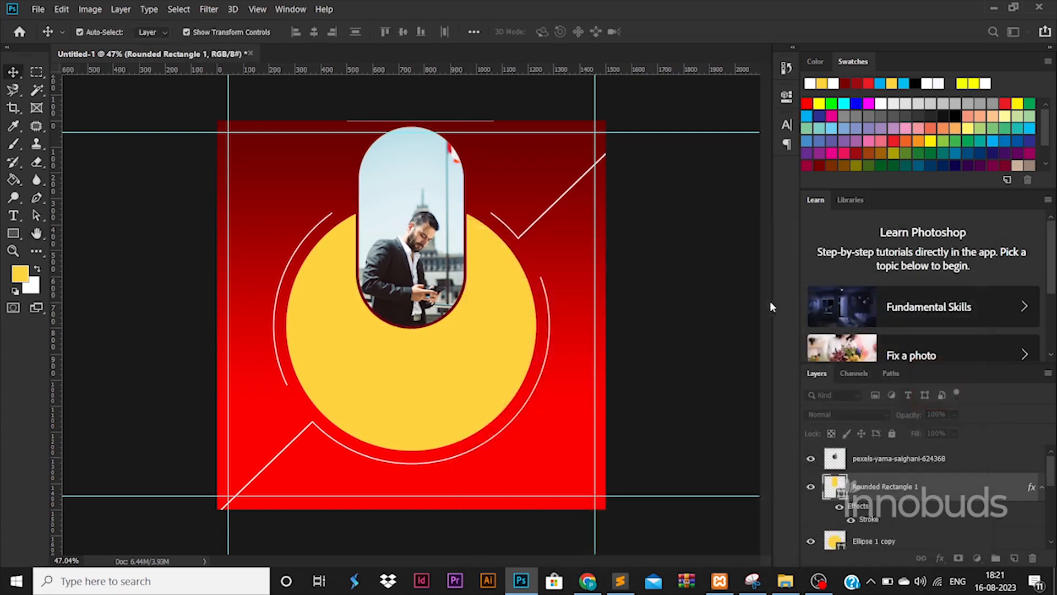
{"action": "left_click", "coordinate": [750, 329]}
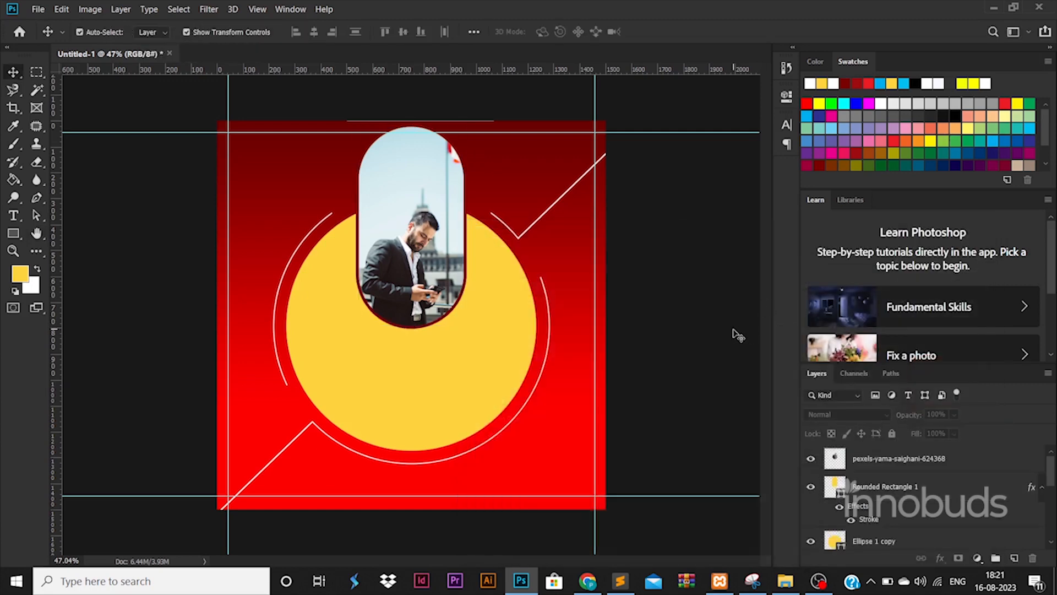
Step: Add a linear Gradient Overlay to the large yellow circle and set its starting colour stop to bright yellow
{"action": "left_click", "coordinate": [334, 367]}
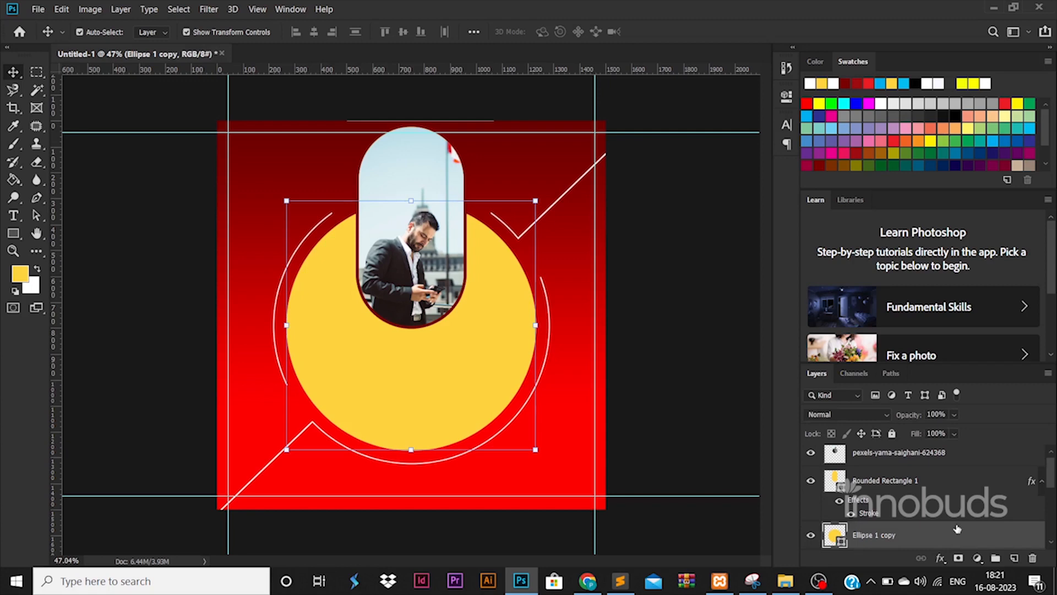
{"action": "double_click", "coordinate": [957, 528]}
{"action": "left_click", "coordinate": [507, 437]}
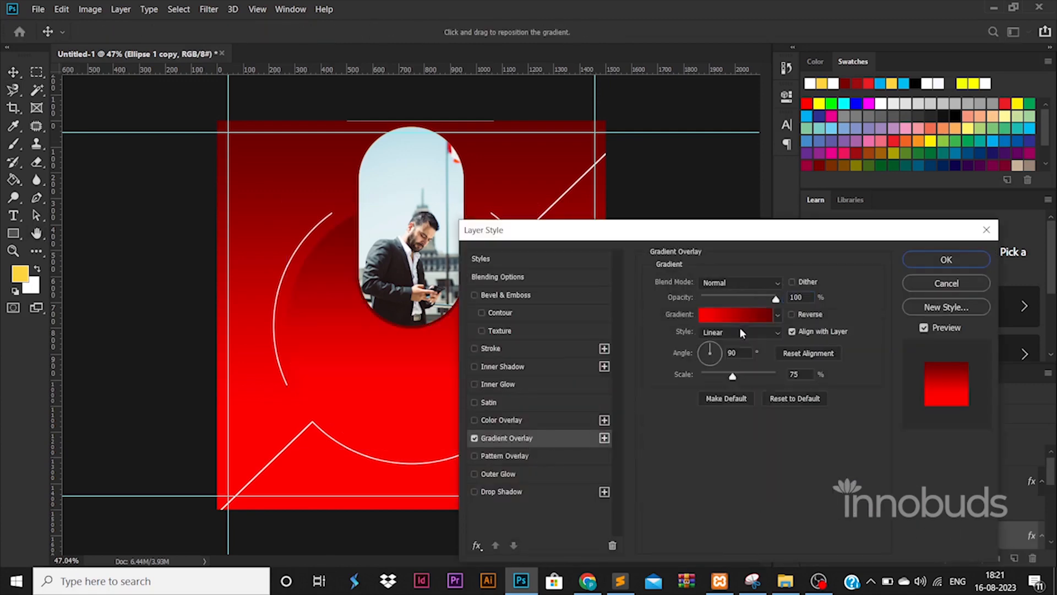
{"action": "left_click", "coordinate": [727, 315]}
{"action": "double_click", "coordinate": [720, 466]}
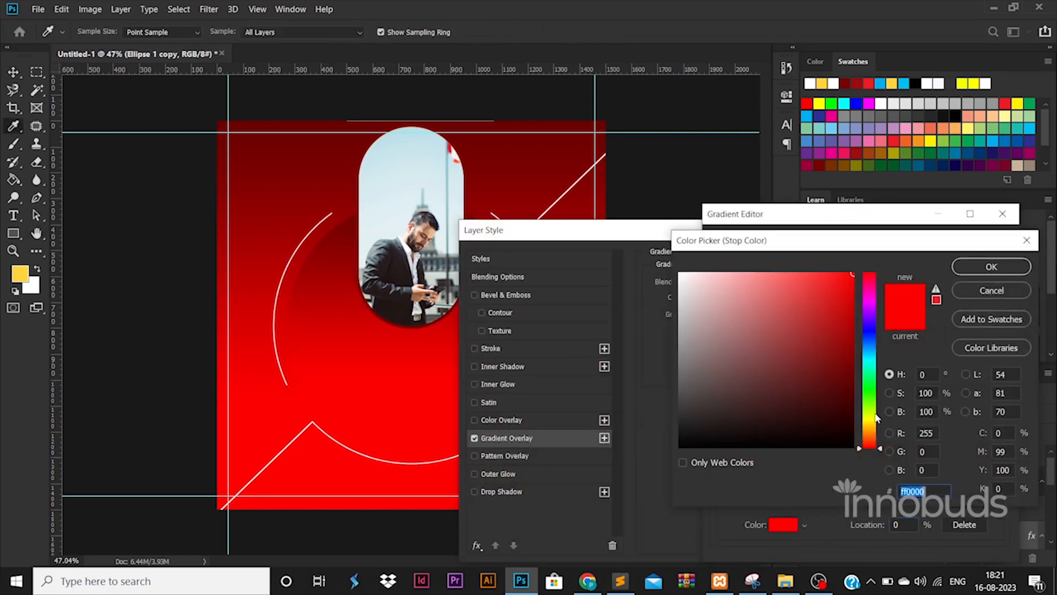
{"action": "left_click", "coordinate": [876, 420]}
{"action": "left_click", "coordinate": [991, 267]}
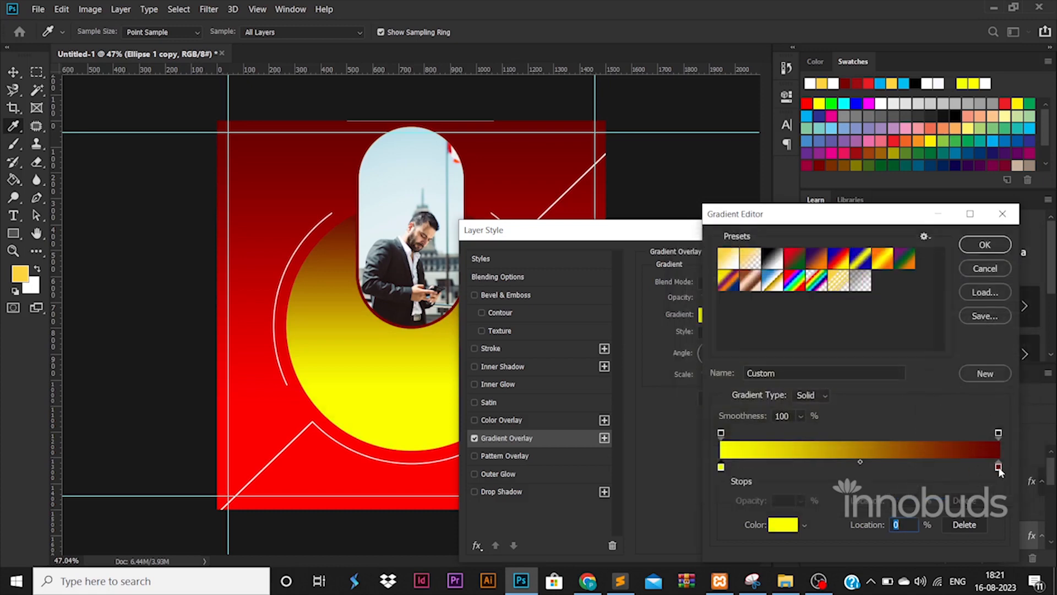
Step: Set the end stop of the circle's gradient to orange-yellow and apply the overlay
{"action": "double_click", "coordinate": [998, 467]}
{"action": "left_click", "coordinate": [870, 423]}
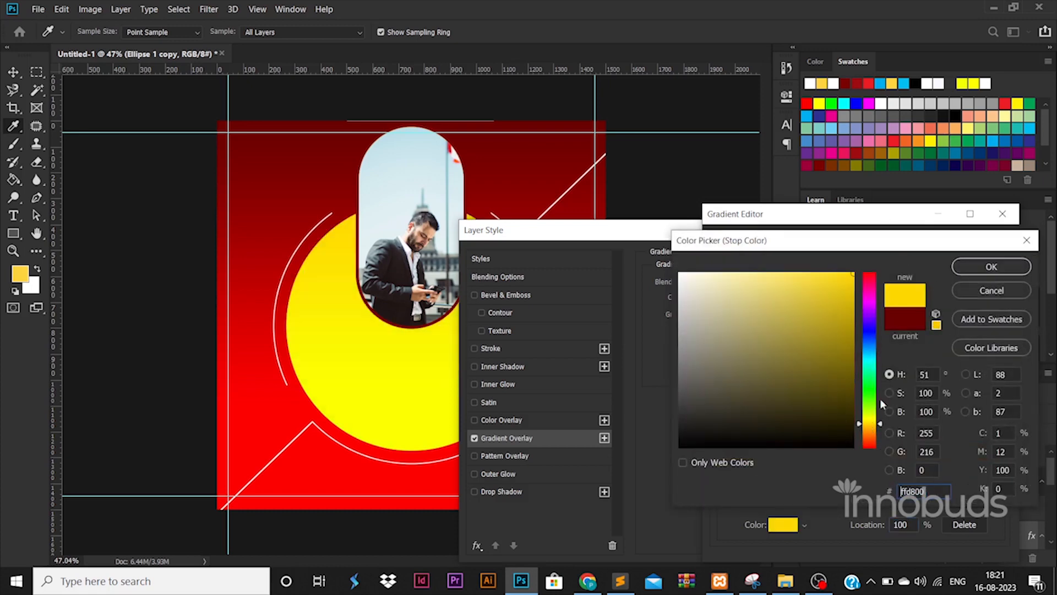
{"action": "left_click", "coordinate": [870, 427]}
{"action": "left_click", "coordinate": [991, 267]}
{"action": "left_click", "coordinate": [990, 243]}
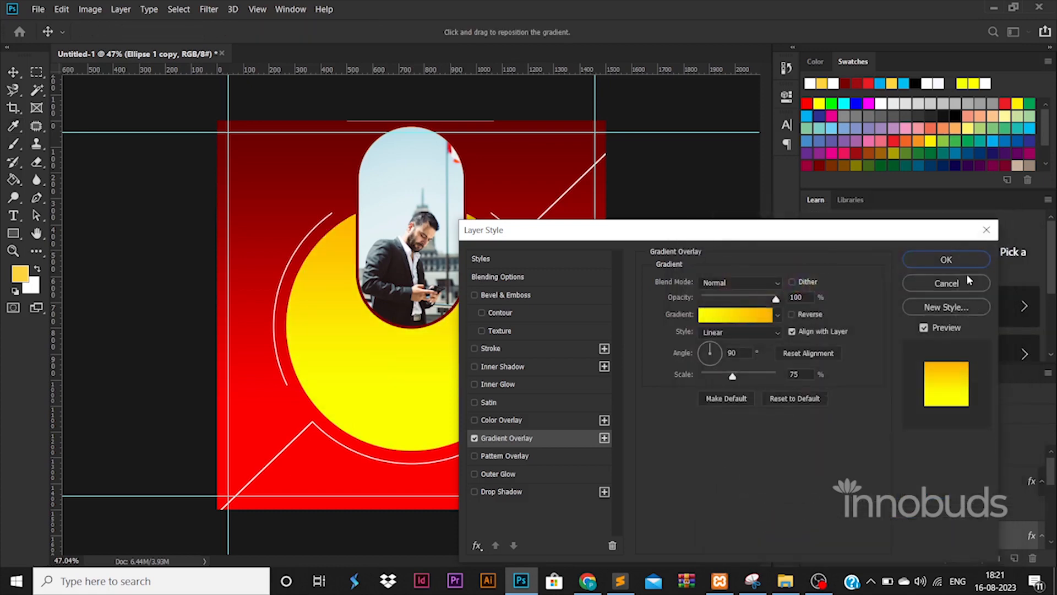
{"action": "key", "text": "Return"}
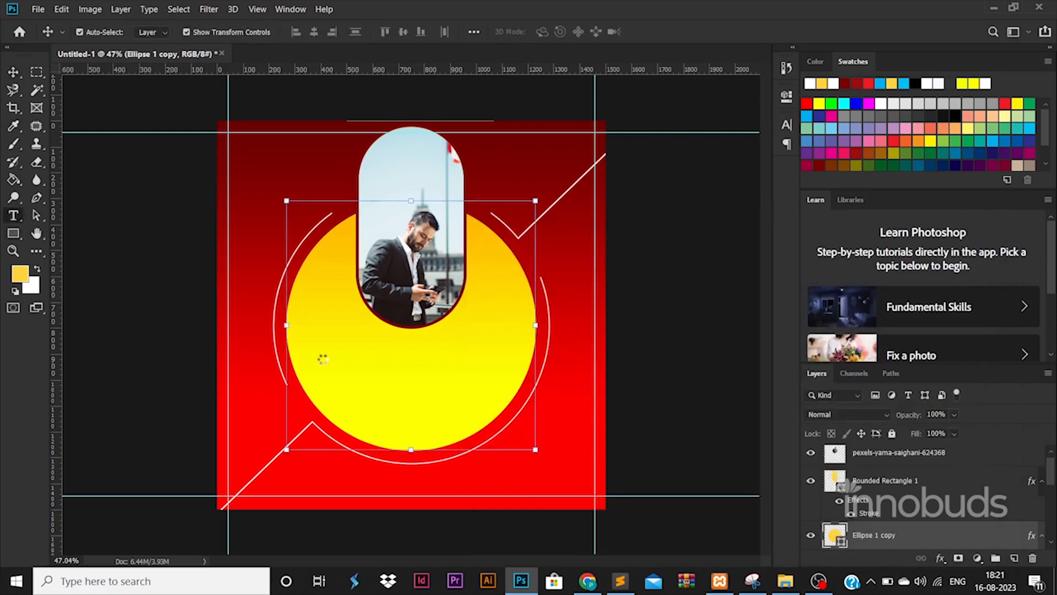
Step: Add the text "YOUR COMPANY SERVICES AND DESCRIPTION GOES HERE" and put its layer on top of the layer stack
{"action": "key", "text": "t"}
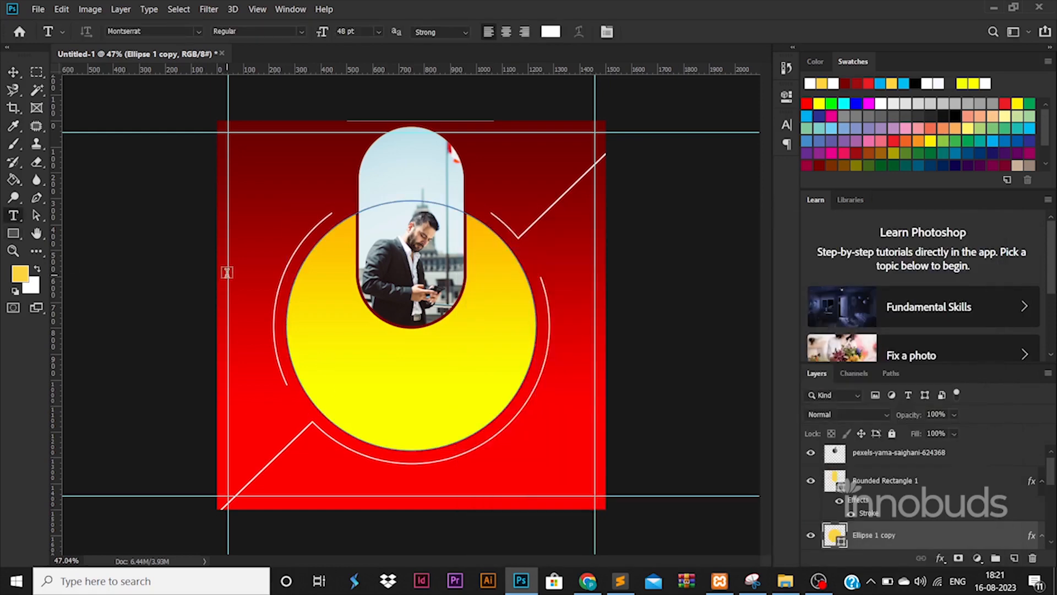
{"action": "left_click", "coordinate": [246, 270]}
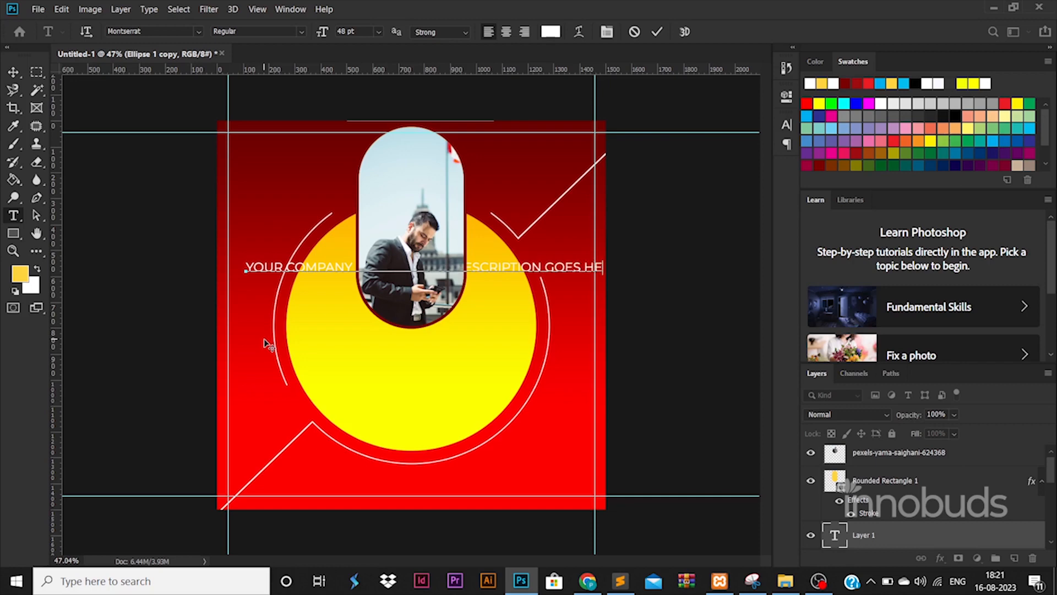
{"action": "left_click", "coordinate": [957, 536]}
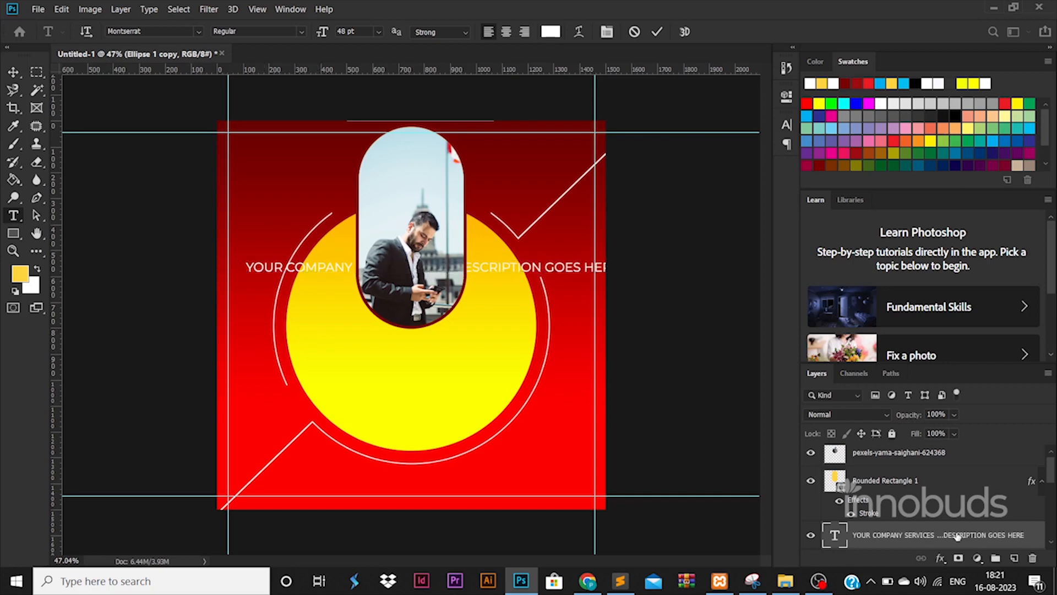
{"action": "left_click_drag", "start_coordinate": [918, 449], "coordinate": [862, 458]}
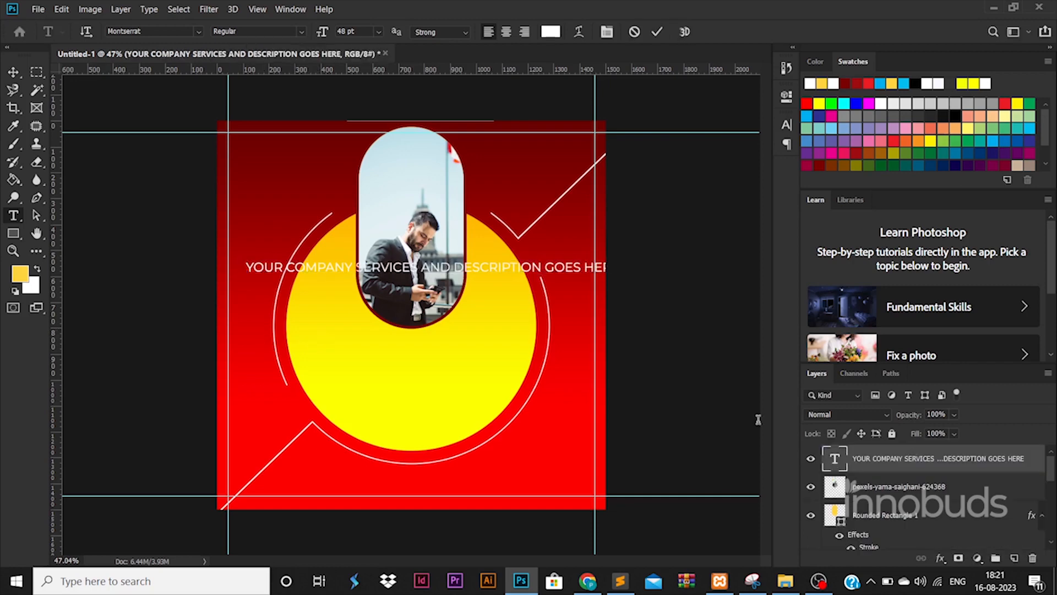
Step: Break the text into two lines before "AND" and set its leading to 49 pt
{"action": "left_click", "coordinate": [422, 267]}
{"action": "key", "text": "Return"}
{"action": "key", "text": "ctrl+a"}
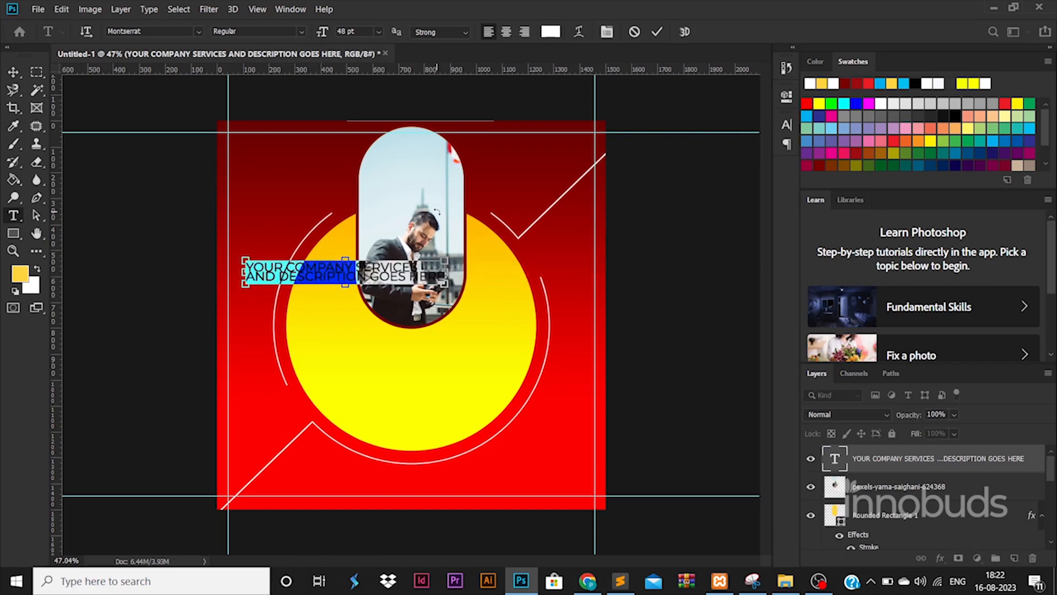
{"action": "key", "text": "ctrl+t"}
{"action": "scroll", "coordinate": [738, 160], "scroll_direction": "up", "scroll_amount": 14}
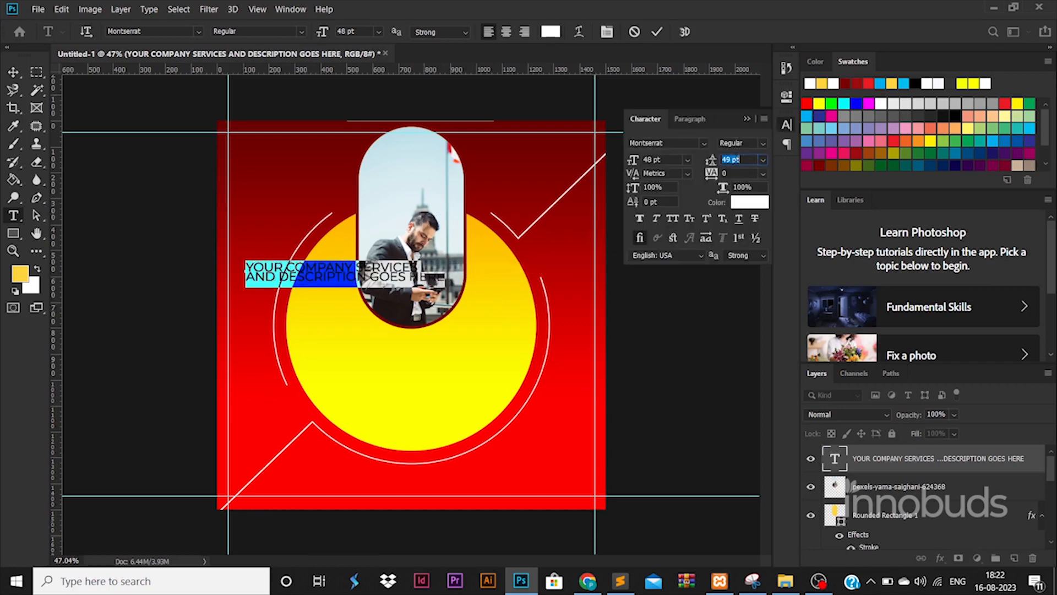
Step: Make the line "YOUR COMPANY SERVICES" bold and colour the whole text black
{"action": "triple_click", "coordinate": [418, 264]}
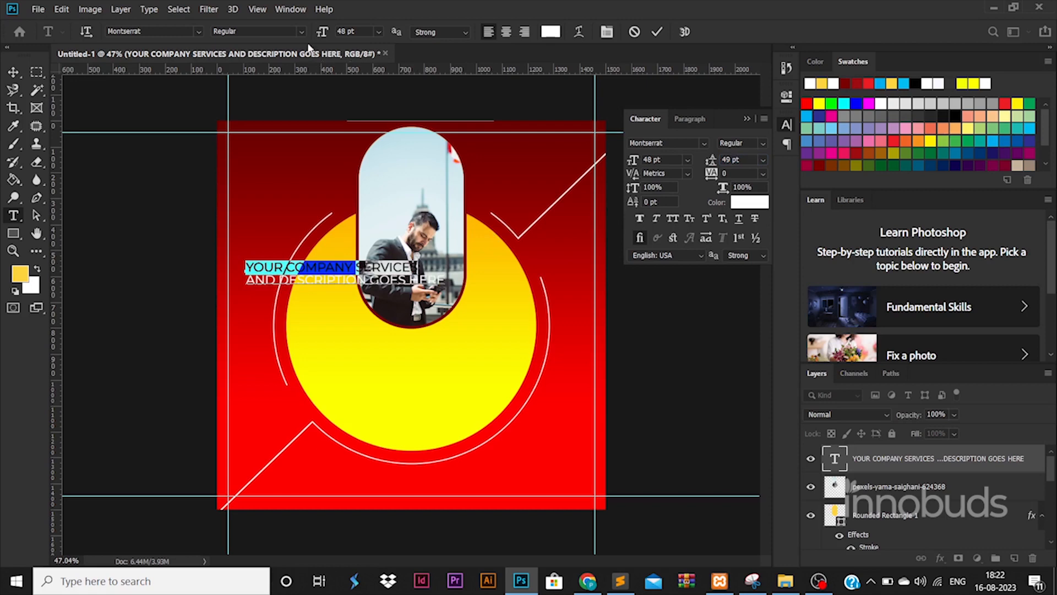
{"action": "left_click", "coordinate": [287, 31]}
{"action": "left_click", "coordinate": [270, 169]}
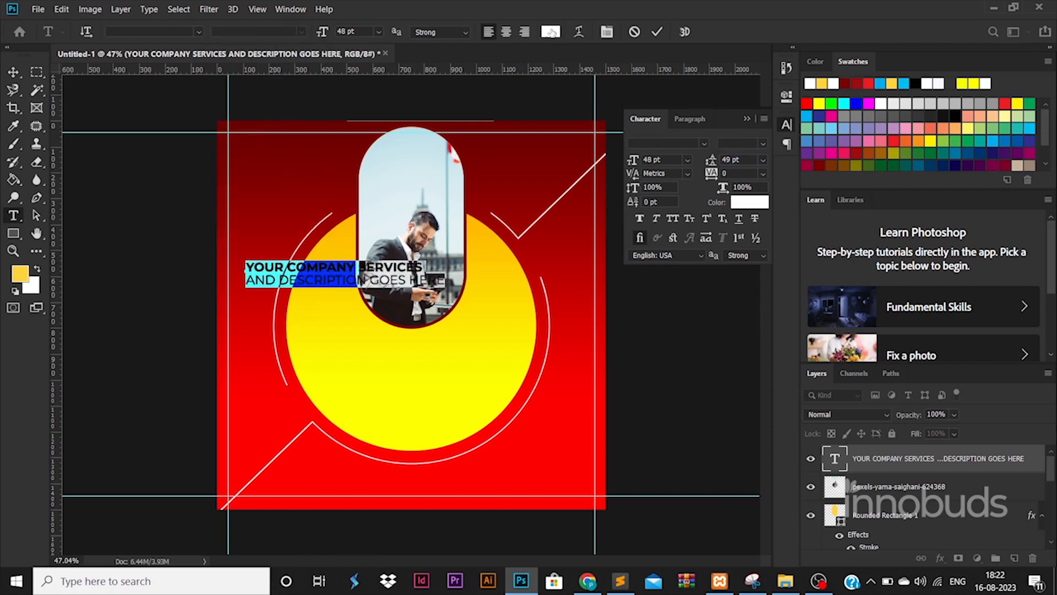
{"action": "left_click", "coordinate": [552, 32]}
{"action": "left_click", "coordinate": [681, 446]}
{"action": "left_click", "coordinate": [978, 270]}
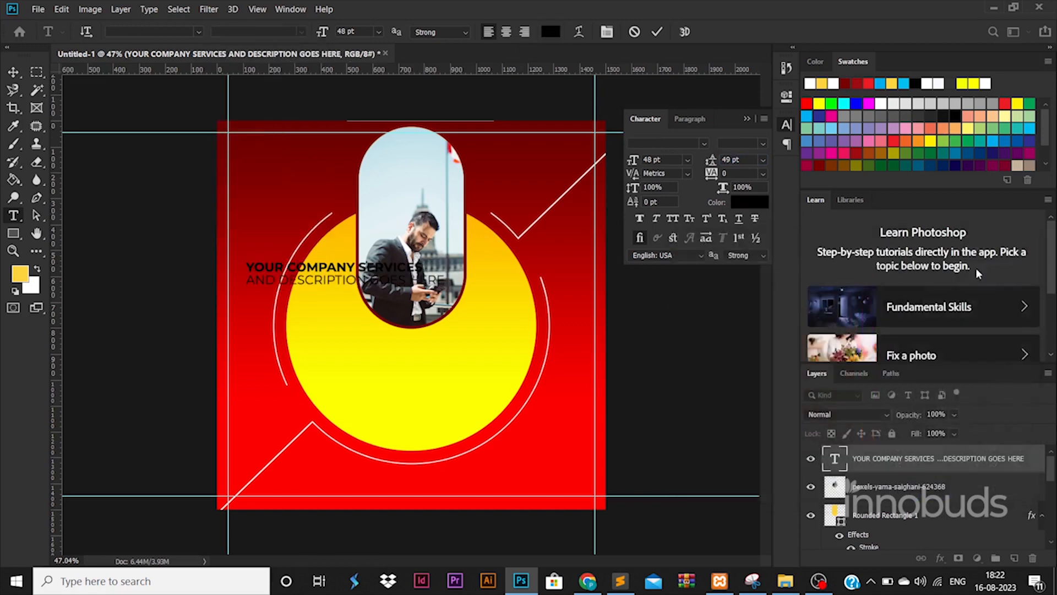
Step: Centre-align the text and move it into the yellow circle, centred beneath the photo
{"action": "left_click", "coordinate": [506, 31]}
{"action": "left_click", "coordinate": [13, 71]}
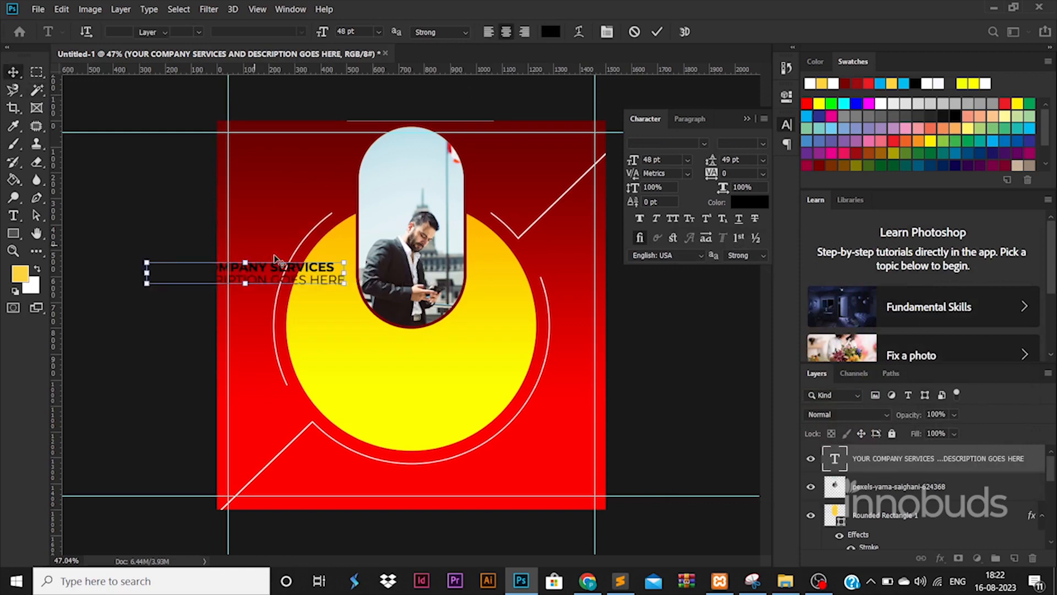
{"action": "left_click_drag", "start_coordinate": [275, 259], "coordinate": [441, 340]}
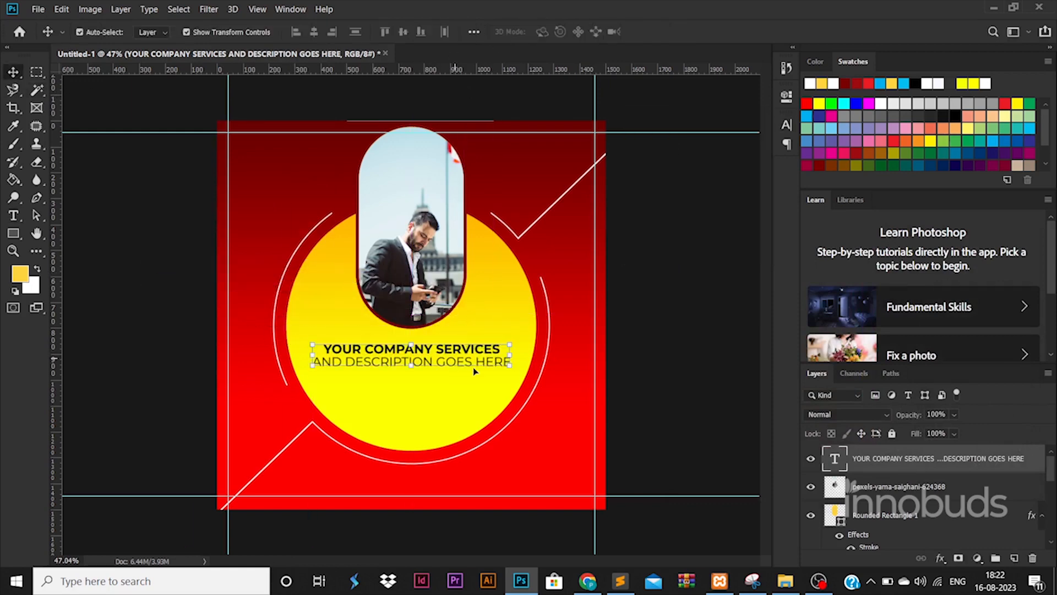
{"action": "left_click", "coordinate": [670, 420]}
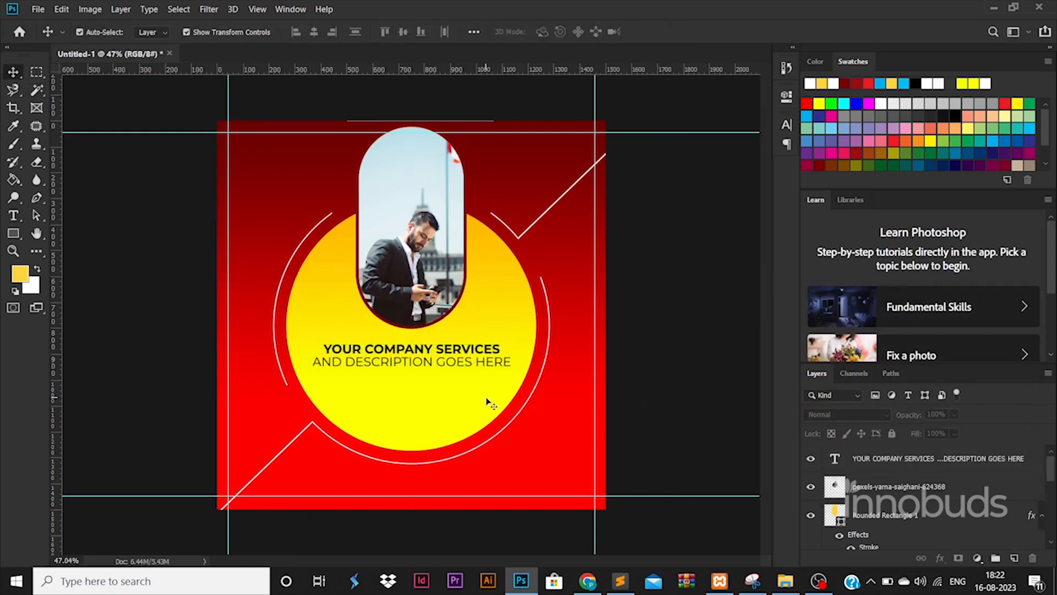
Step: Rebreak the text into four lines: "YOUR COMPANY", "SERVICES AND", "DESCRIPTION" and "GOES HERE"
{"action": "double_click", "coordinate": [437, 350]}
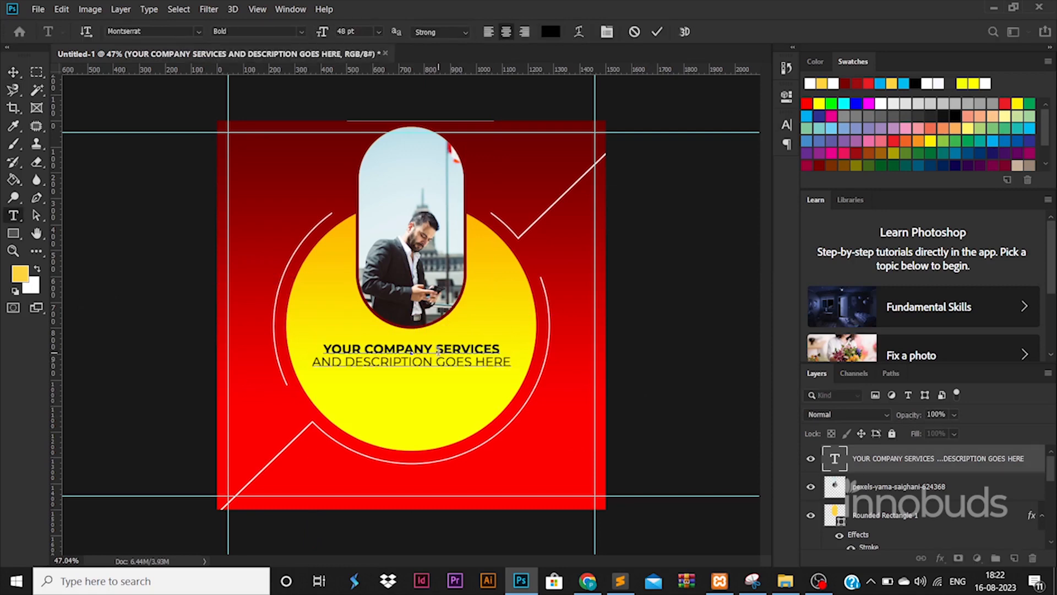
{"action": "key", "text": "BackSpace"}
{"action": "key", "text": "Return"}
{"action": "left_click", "coordinate": [449, 363]}
{"action": "key", "text": "Delete"}
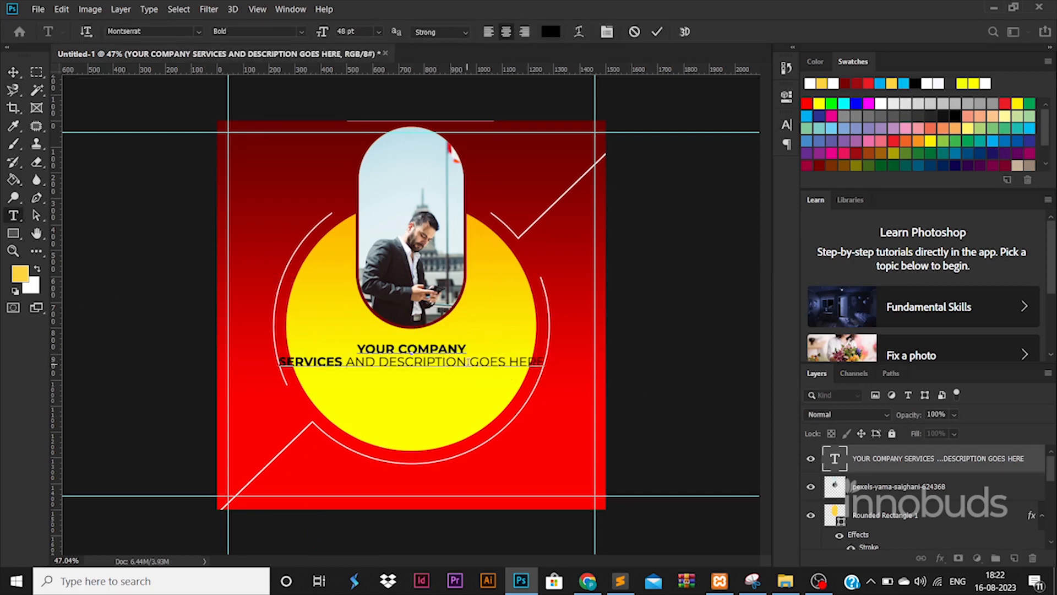
{"action": "key", "text": "Return"}
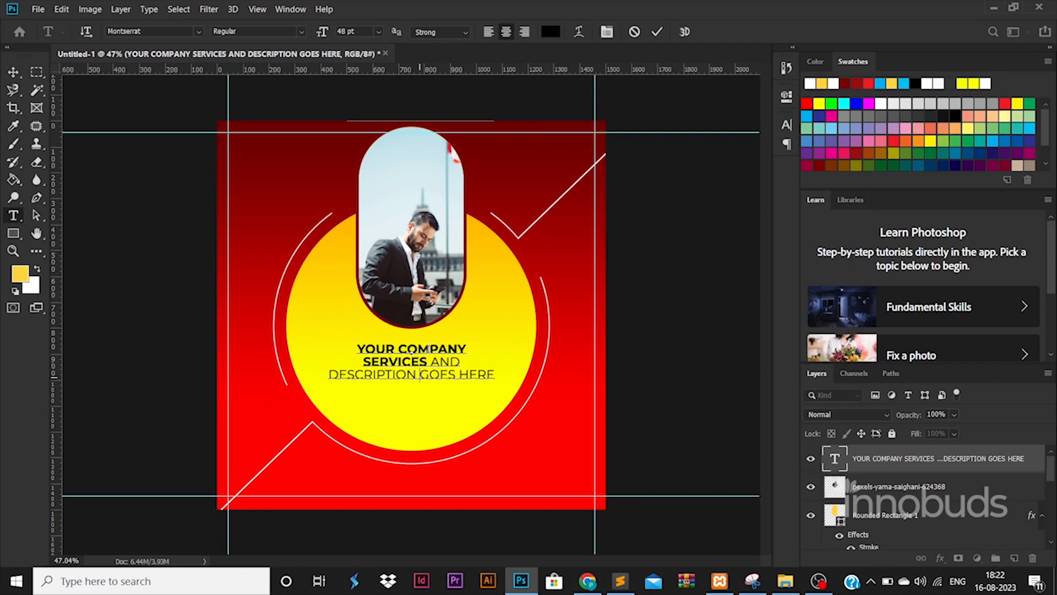
{"action": "left_click", "coordinate": [12, 74]}
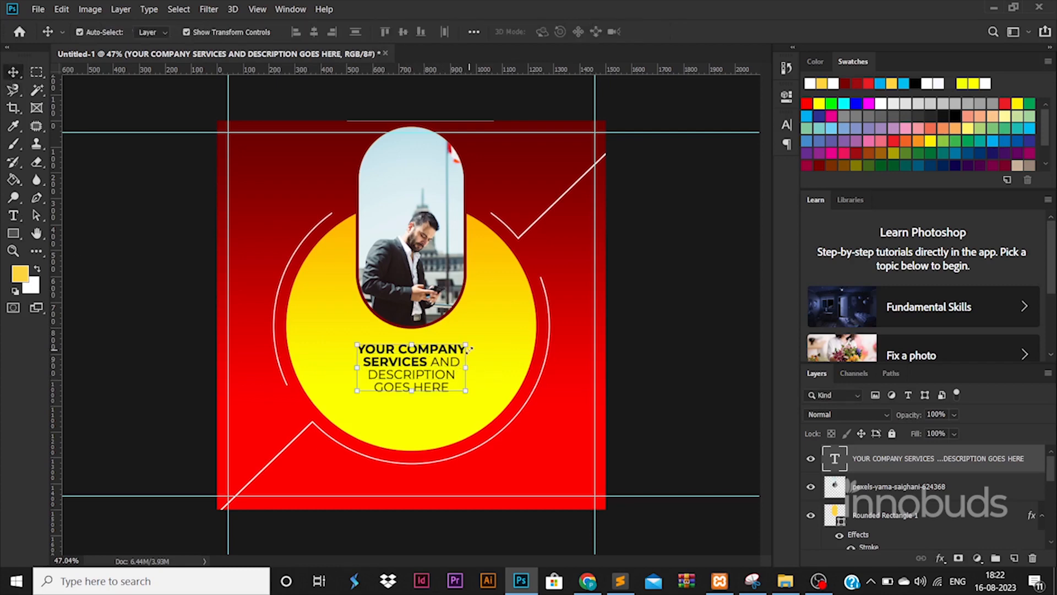
Step: Enlarge the four-line text to fill the space below the photo and centre it horizontally on the background layer
{"action": "mouse_move", "coordinate": [468, 342]}
{"action": "left_mouse_down"}
{"action": "mouse_move", "coordinate": [509, 297]}
{"action": "mouse_move", "coordinate": [483, 331]}
{"action": "left_mouse_up"}
{"action": "key", "text": "Return"}
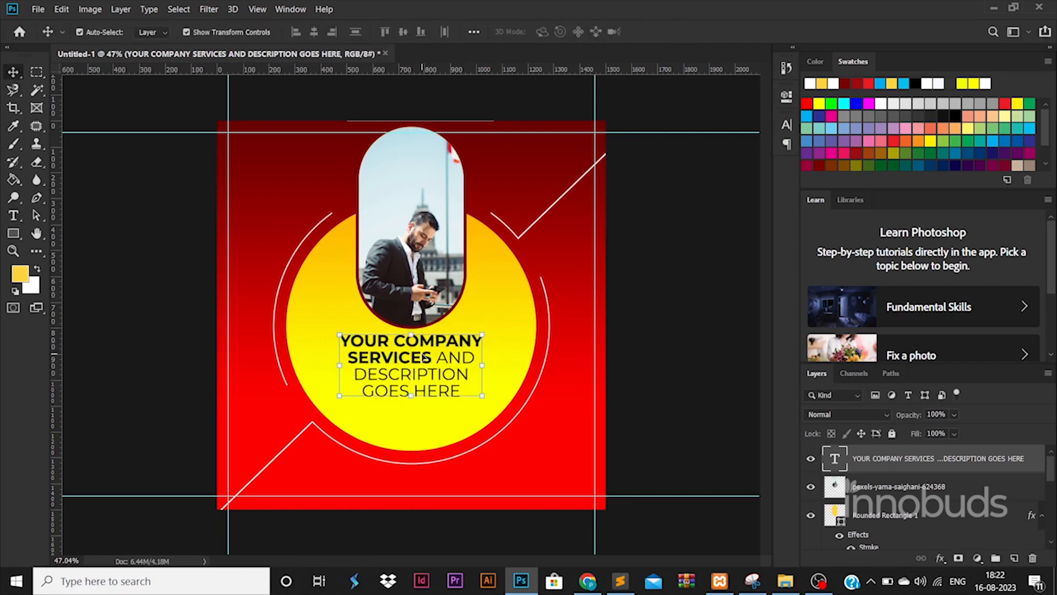
{"action": "scroll", "coordinate": [937, 507], "scroll_direction": "down", "scroll_amount": 10}
{"action": "left_click", "coordinate": [929, 515]}
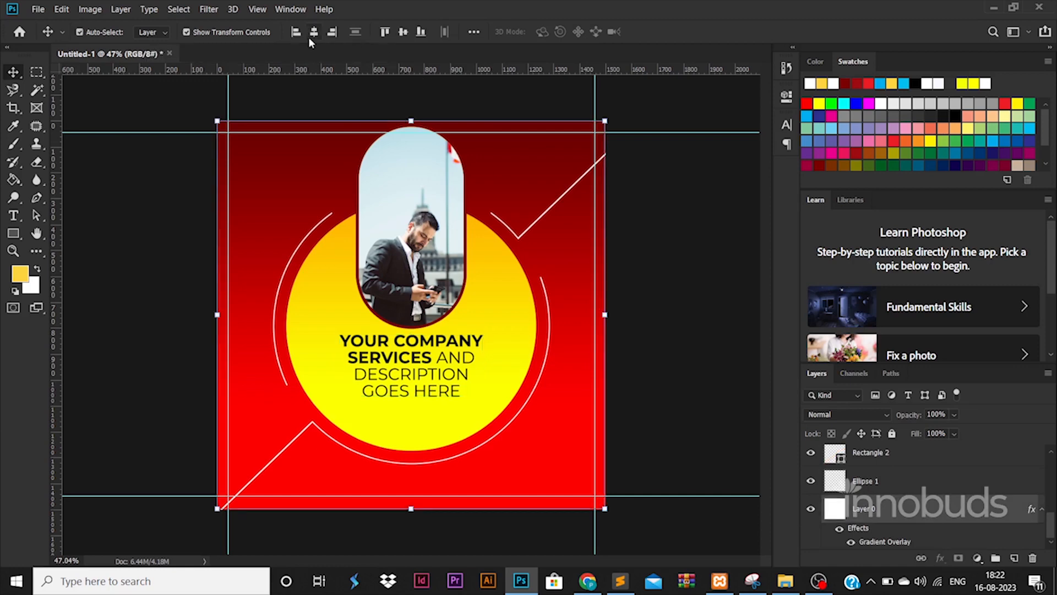
{"action": "left_click", "coordinate": [738, 418]}
Step: Draw a small yellow rounded rectangle as a button, centred beneath the text inside the circle
{"action": "left_click", "coordinate": [14, 233]}
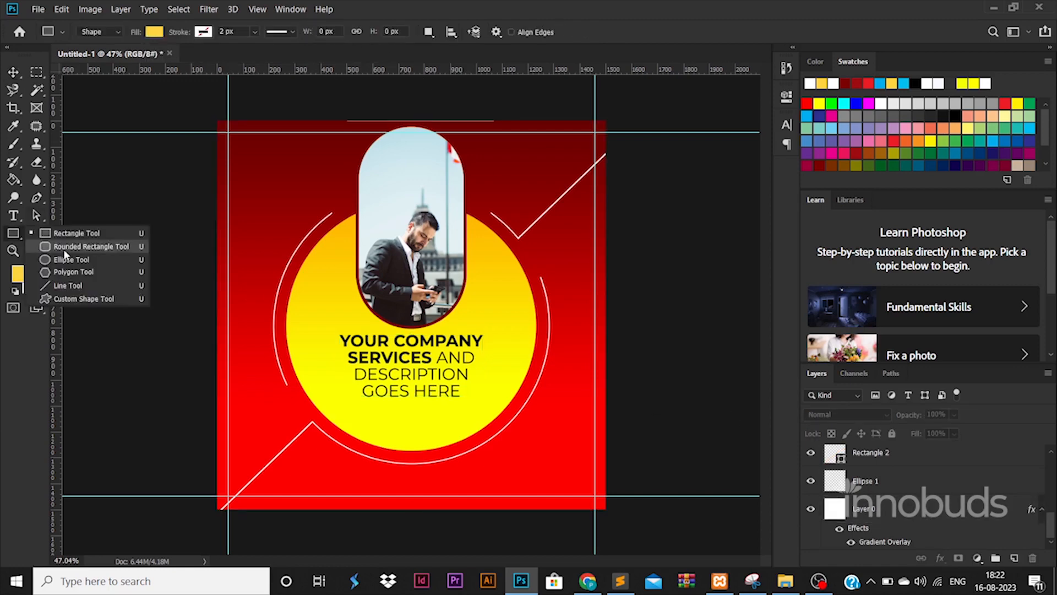
{"action": "left_click", "coordinate": [64, 248]}
{"action": "mouse_move", "coordinate": [326, 407]}
{"action": "left_mouse_down"}
{"action": "mouse_move", "coordinate": [430, 434]}
{"action": "mouse_move", "coordinate": [379, 421]}
{"action": "mouse_move", "coordinate": [420, 419]}
{"action": "left_mouse_up"}
{"action": "left_click", "coordinate": [13, 72]}
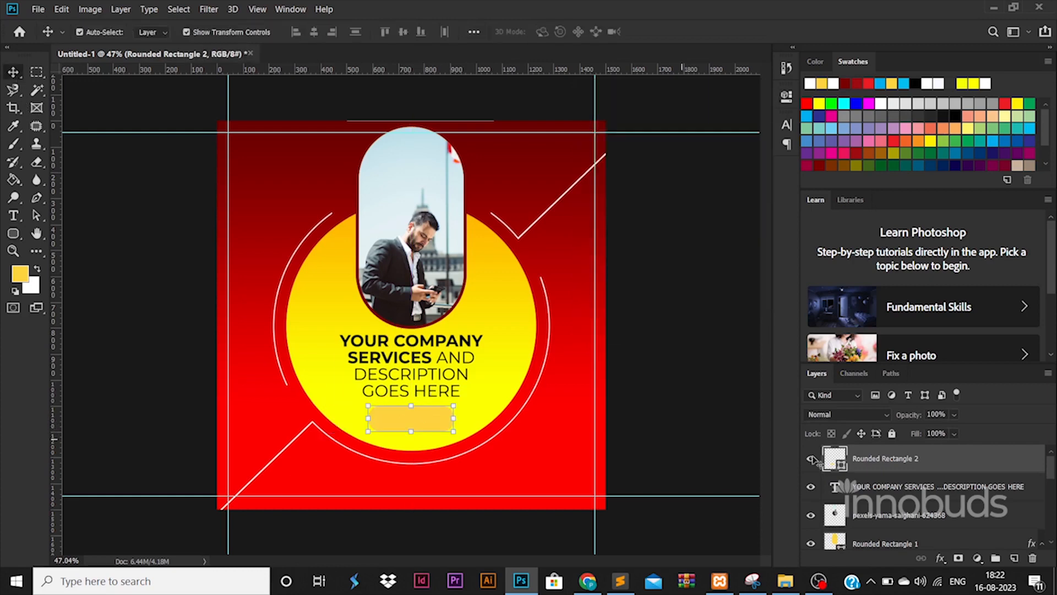
Step: Add a Gradient Overlay to the small button shape with its starting stop set to the background's dark red, #7d0000
{"action": "double_click", "coordinate": [956, 461]}
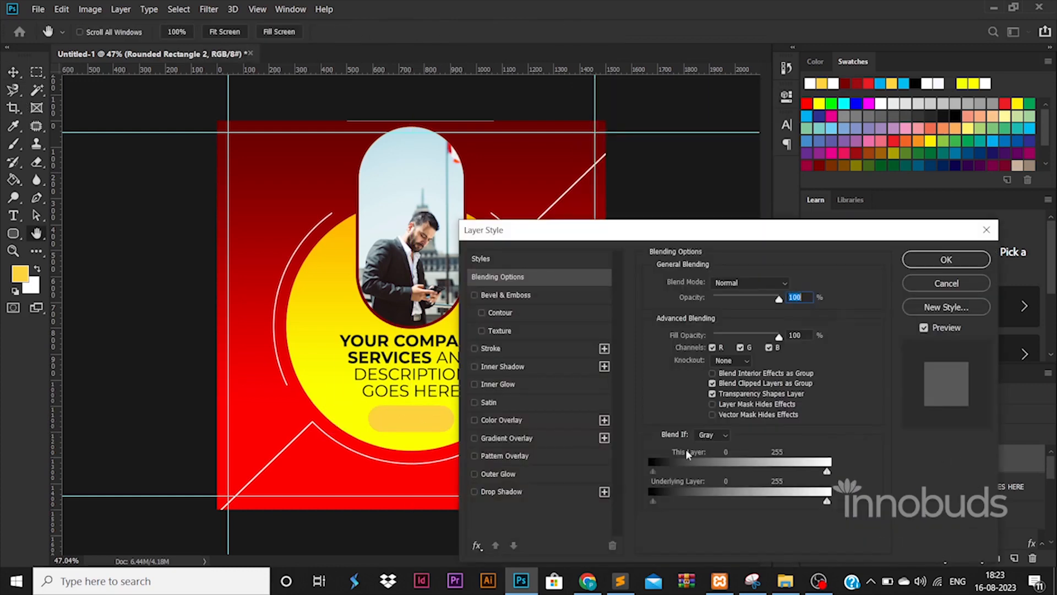
{"action": "left_click", "coordinate": [538, 452]}
{"action": "left_click", "coordinate": [506, 439]}
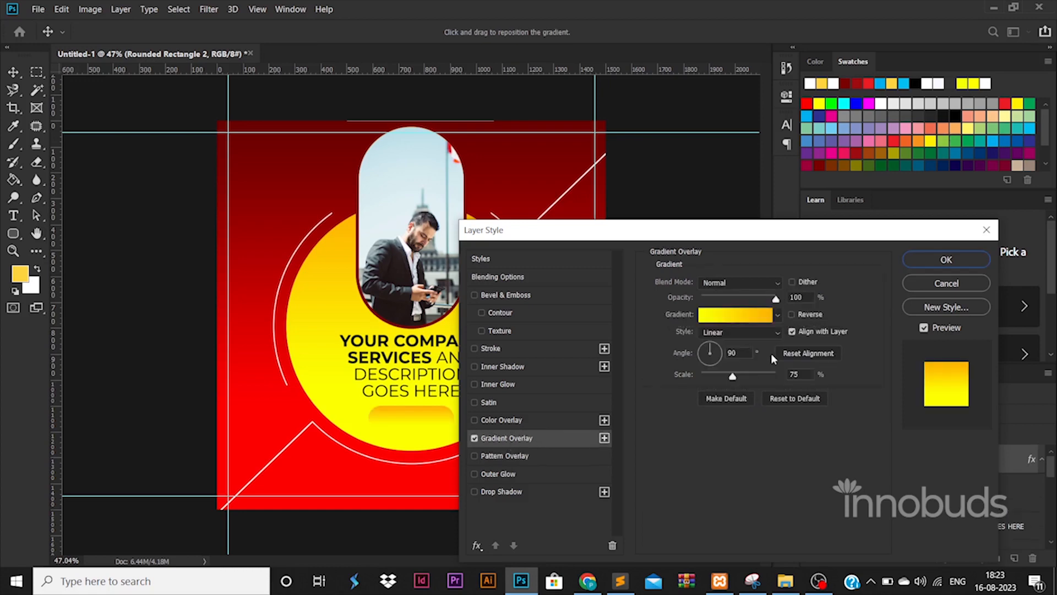
{"action": "left_click", "coordinate": [735, 315]}
{"action": "double_click", "coordinate": [722, 468]}
{"action": "left_click", "coordinate": [558, 174]}
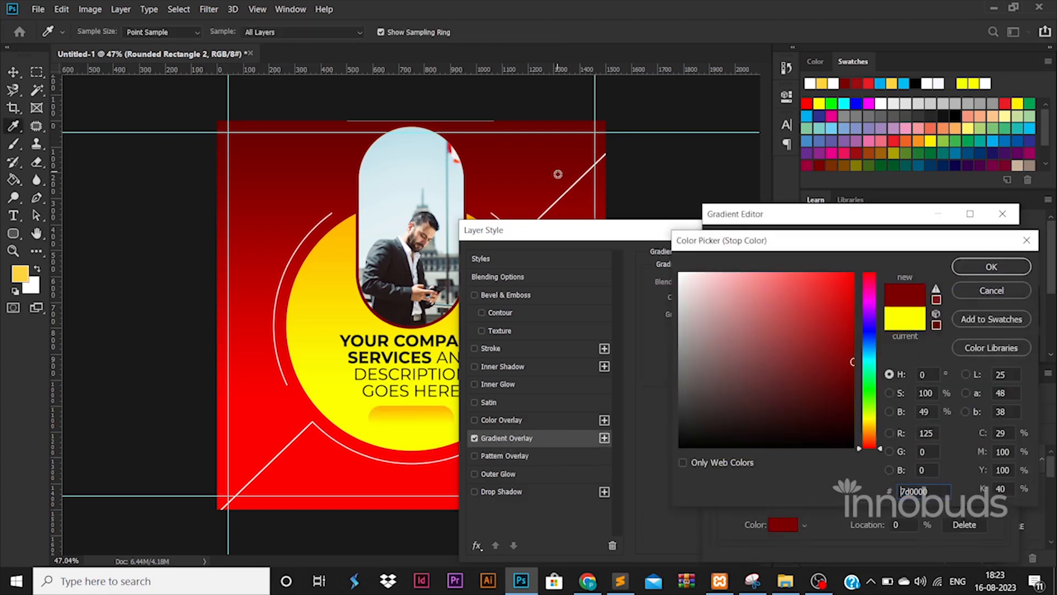
{"action": "left_click", "coordinate": [979, 266]}
{"action": "left_click", "coordinate": [975, 245]}
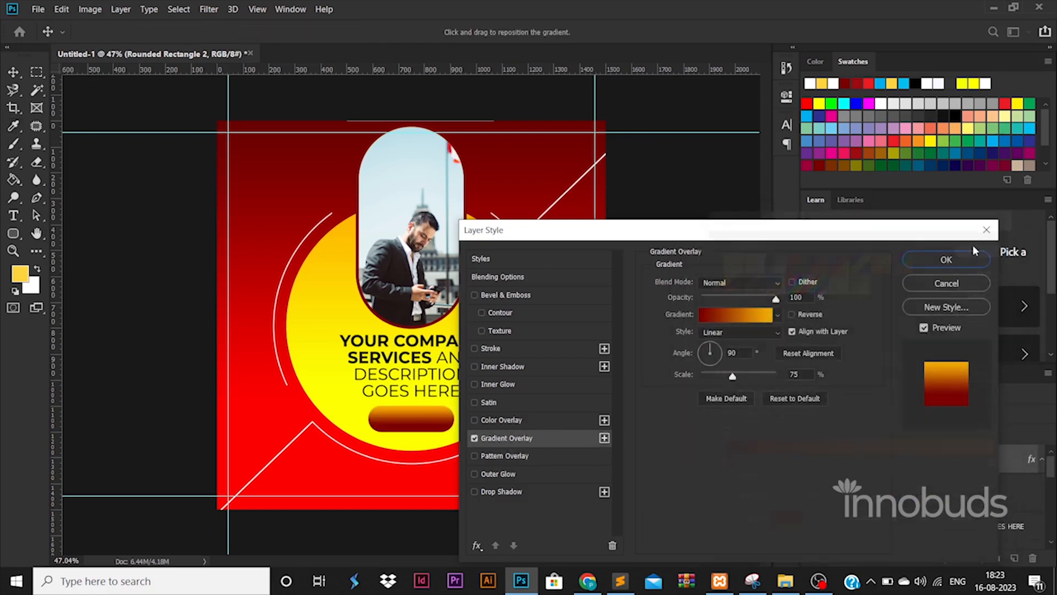
{"action": "left_click", "coordinate": [946, 258]}
Step: Add the text "CONTACT NOW" in white on the red area beside the yellow circle
{"action": "key", "text": "t"}
{"action": "left_click", "coordinate": [237, 376]}
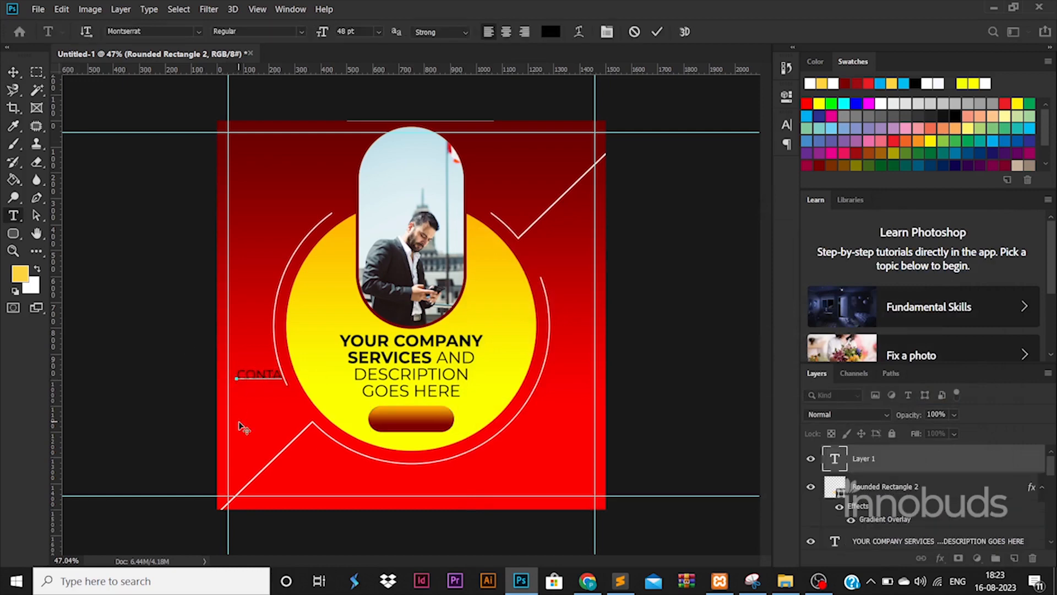
{"action": "key", "text": "ctrl+a"}
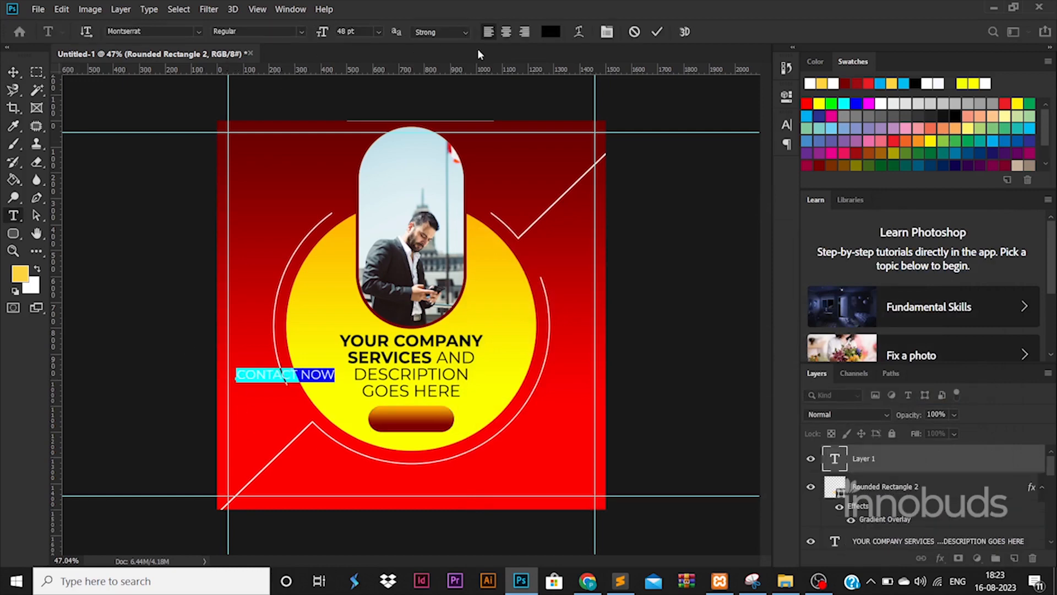
{"action": "left_click", "coordinate": [550, 32]}
{"action": "left_click", "coordinate": [680, 275]}
{"action": "left_click", "coordinate": [980, 265]}
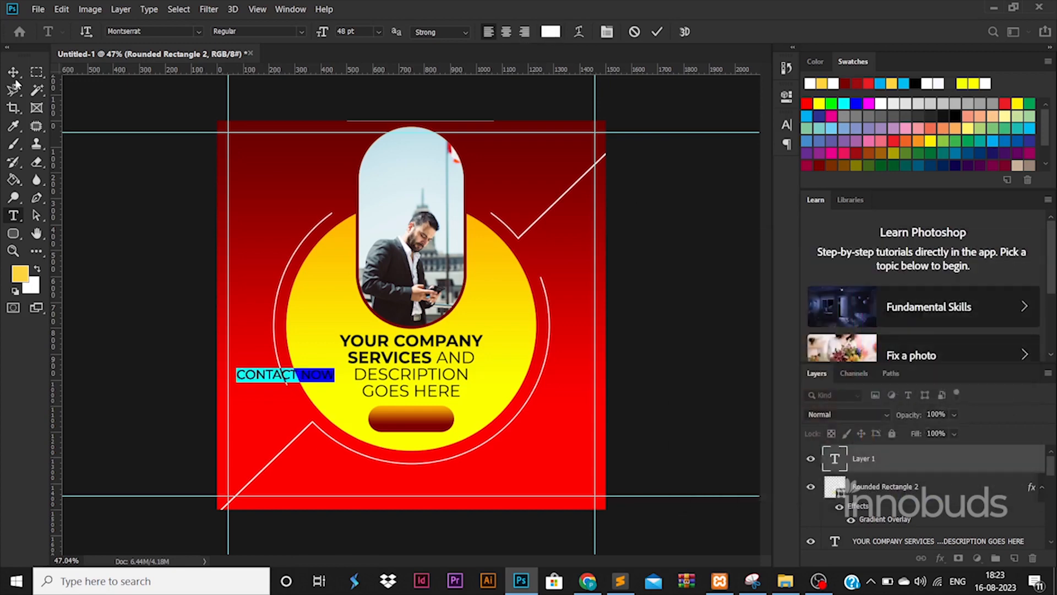
Step: Shrink the "CONTACT NOW" text to 30.47 pt on the small button and set its font style to ExtraBold
{"action": "left_click", "coordinate": [13, 74]}
{"action": "left_click_drag", "start_coordinate": [334, 368], "coordinate": [425, 419]}
{"action": "key", "text": "Return"}
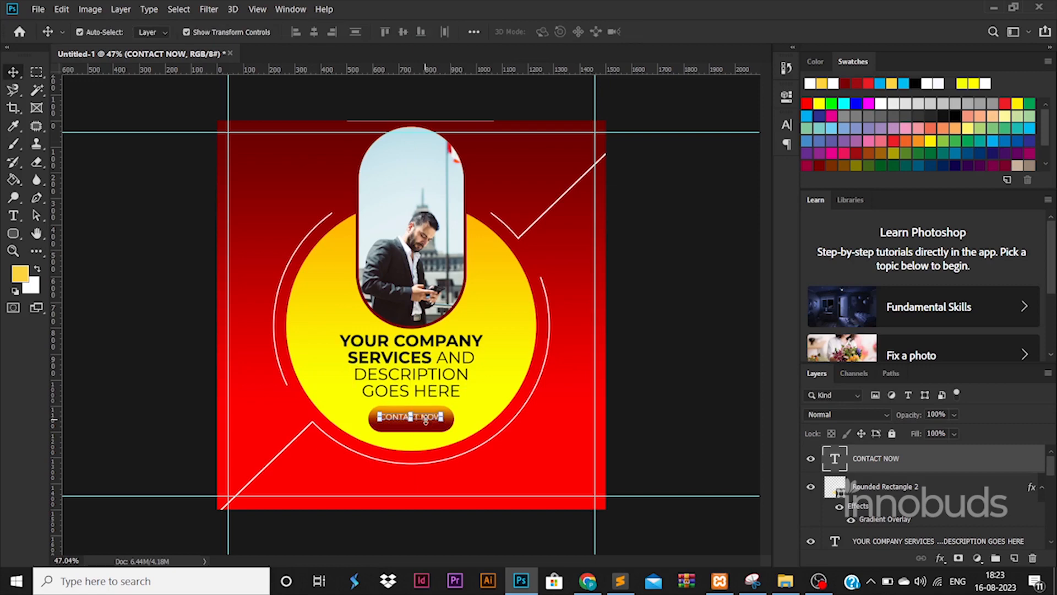
{"action": "double_click", "coordinate": [828, 462]}
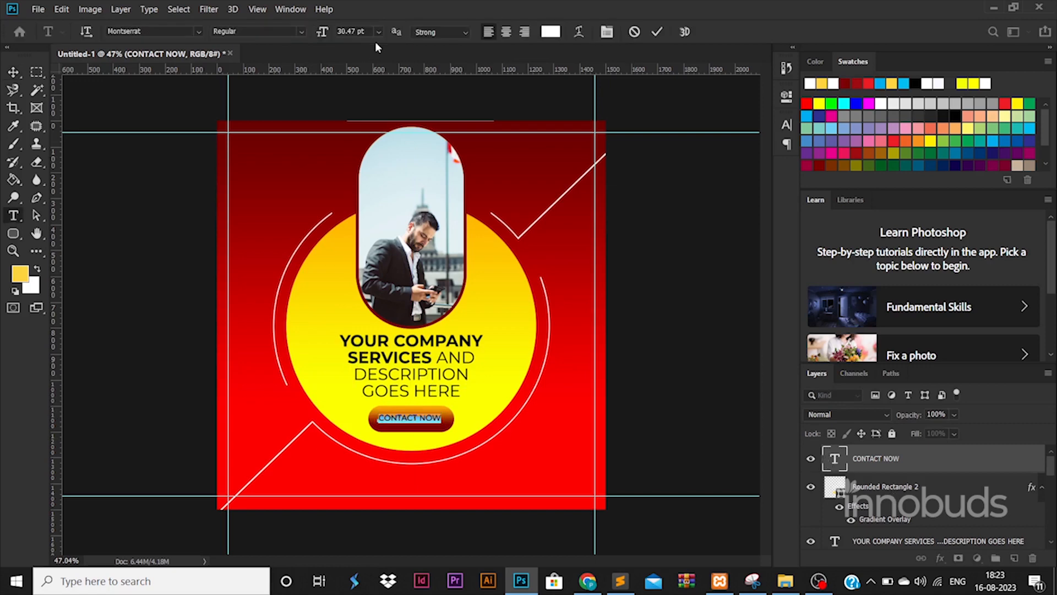
{"action": "left_click", "coordinate": [301, 33]}
{"action": "left_click", "coordinate": [287, 203]}
{"action": "left_click", "coordinate": [14, 73]}
Step: Place email.png and globe.png from the ICONS folder in File Explorer into the Photoshop document
{"action": "left_click", "coordinate": [786, 581]}
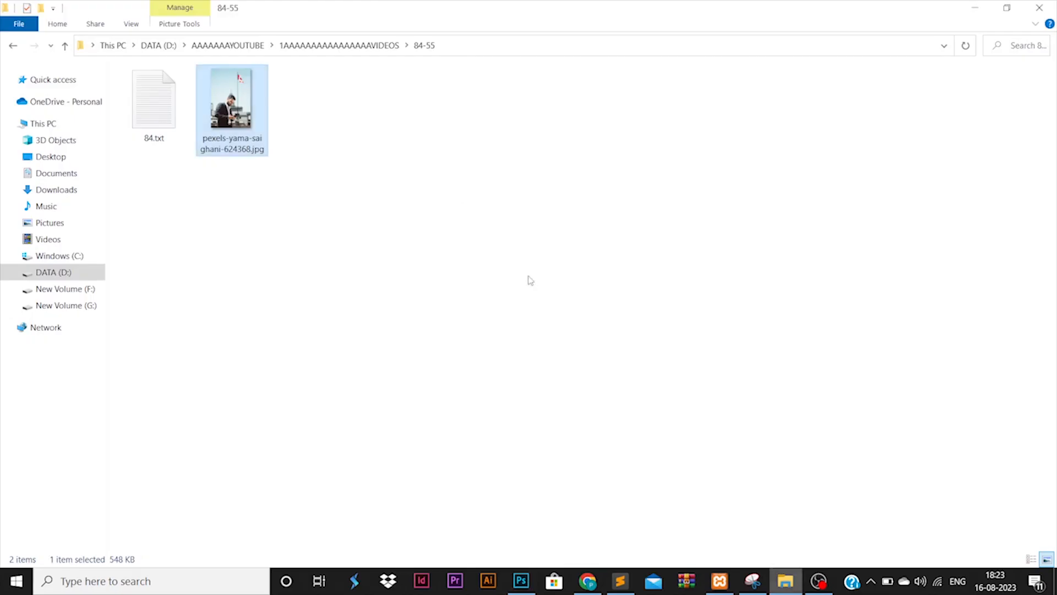
{"action": "left_click", "coordinate": [391, 45]}
{"action": "double_click", "coordinate": [231, 198]}
{"action": "left_click", "coordinate": [177, 135]}
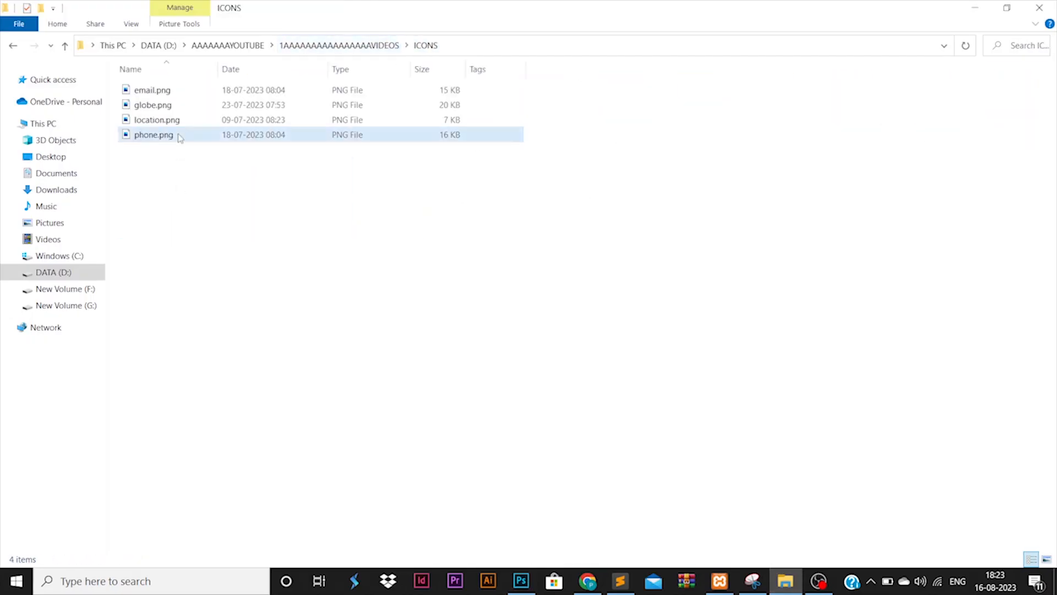
{"action": "left_click", "coordinate": [193, 93]}
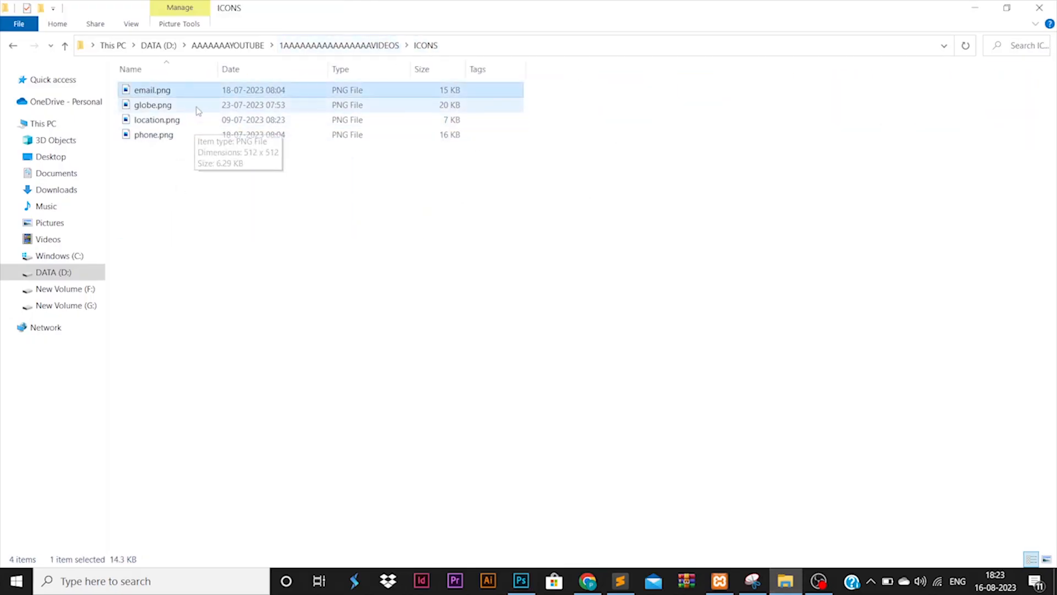
{"action": "left_click", "coordinate": [196, 107], "text": "ctrl"}
{"action": "left_click_drag", "start_coordinate": [197, 106], "coordinate": [521, 455]}
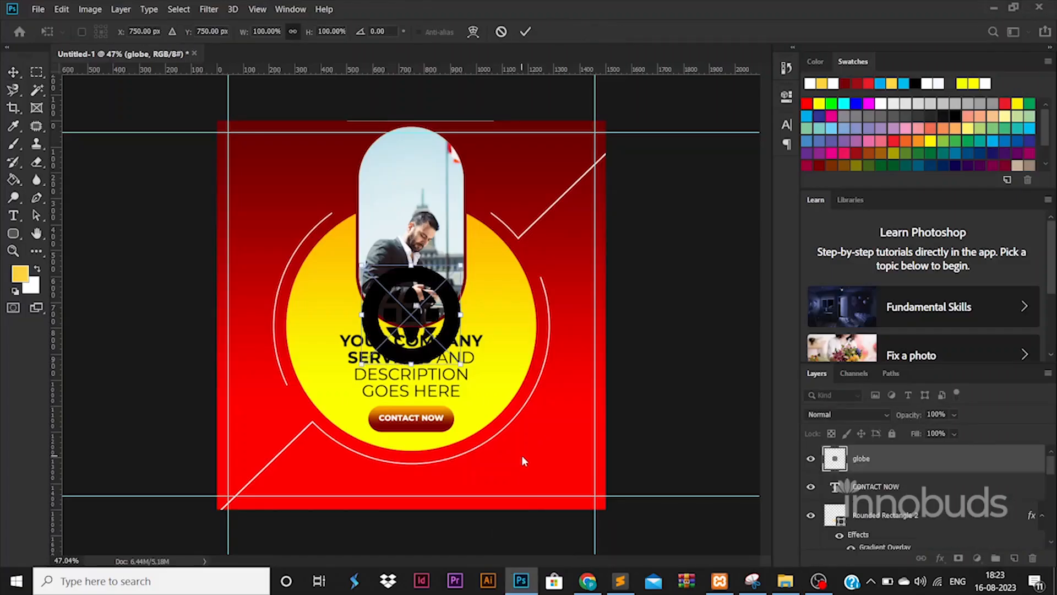
{"action": "key", "text": "Return"}
{"action": "key", "text": "Return"}
Step: Shrink the email and globe icons to small size, with the email icon at 15.27% on the red area below the circle
{"action": "left_click_drag", "start_coordinate": [461, 342], "coordinate": [542, 488]}
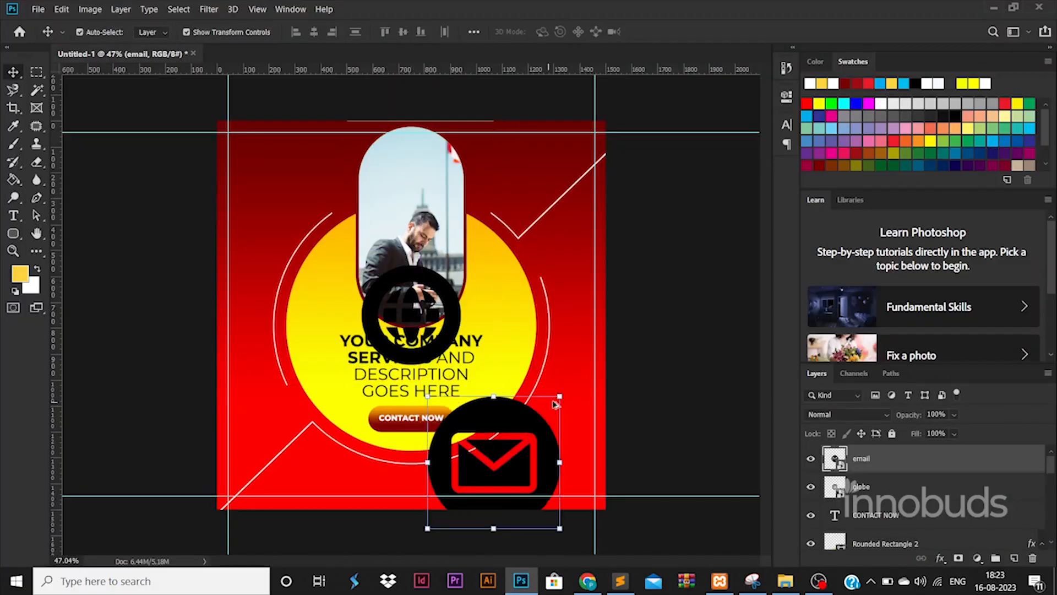
{"action": "mouse_move", "coordinate": [559, 398]}
{"action": "left_mouse_down"}
{"action": "mouse_move", "coordinate": [526, 438]}
{"action": "mouse_move", "coordinate": [559, 397]}
{"action": "left_mouse_up"}
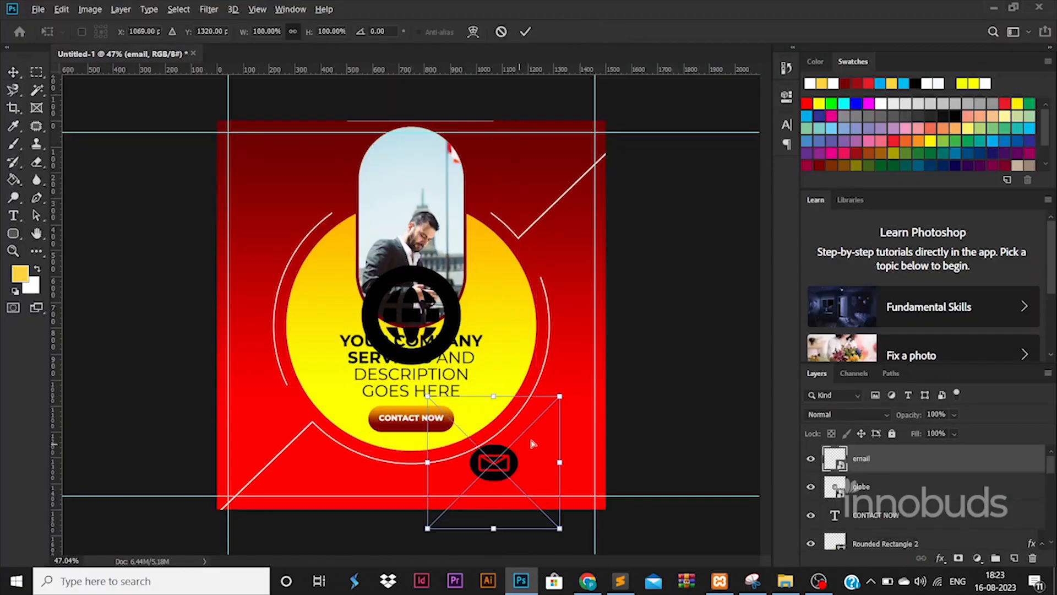
{"action": "left_click", "coordinate": [892, 491]}
{"action": "left_click", "coordinate": [884, 465], "text": "ctrl"}
{"action": "left_click_drag", "start_coordinate": [562, 263], "coordinate": [474, 489]}
{"action": "key", "text": "Return"}
{"action": "left_click", "coordinate": [413, 484]}
{"action": "left_click_drag", "start_coordinate": [473, 472], "coordinate": [471, 475]}
{"action": "key", "text": "Return"}
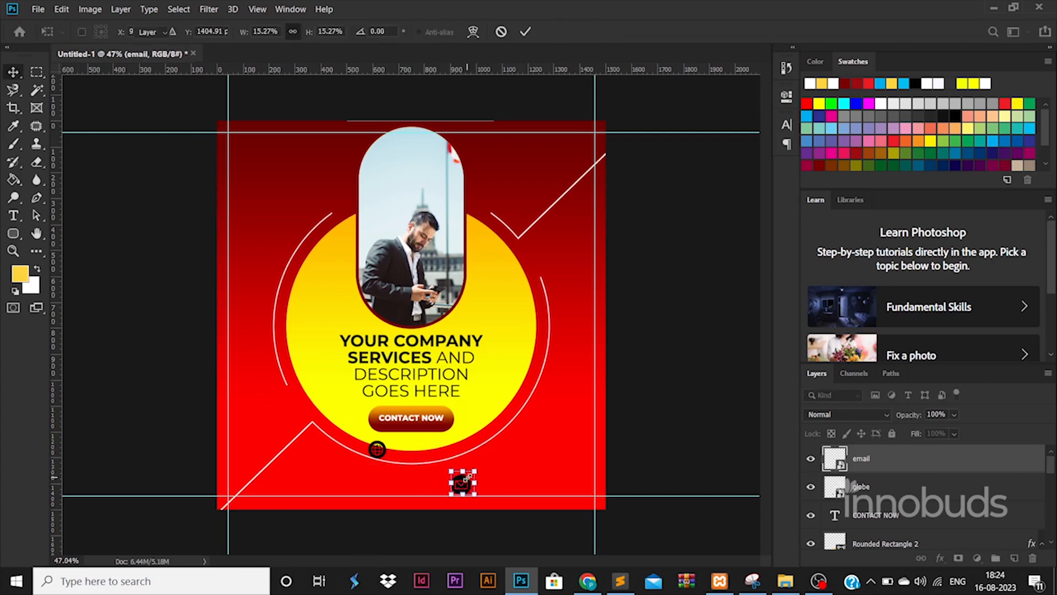
Step: Move the globe icon below the circle, level with the email icon and well to its left
{"action": "left_click", "coordinate": [452, 447]}
{"action": "left_click_drag", "start_coordinate": [375, 447], "coordinate": [304, 487]}
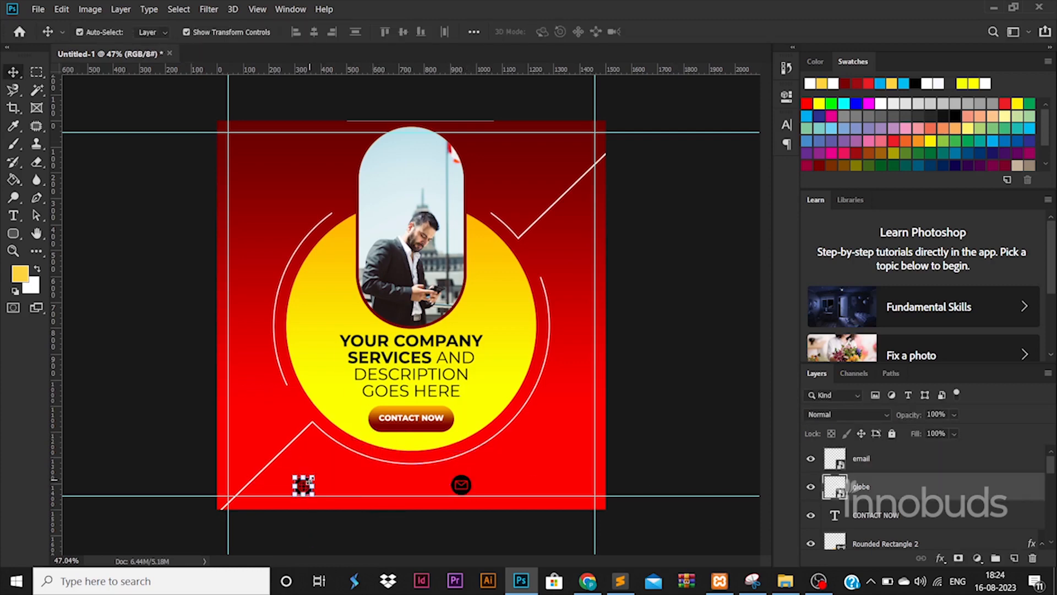
{"action": "key", "text": "ctrl+t"}
{"action": "key", "text": "Return"}
{"action": "left_click", "coordinate": [651, 466]}
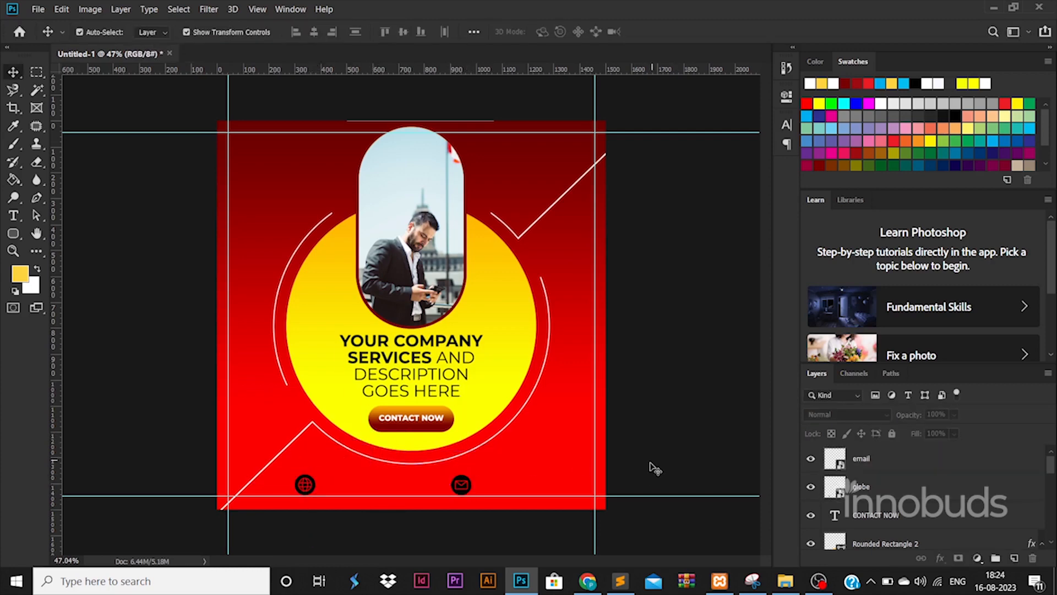
Step: Enlarge the email icon slightly and align it vertically with the globe icon
{"action": "left_click", "coordinate": [469, 487]}
{"action": "left_click_drag", "start_coordinate": [471, 475], "coordinate": [488, 490]}
{"action": "key", "text": "Return"}
{"action": "left_click", "coordinate": [311, 480], "text": "shift"}
{"action": "key", "text": "ctrl+z"}
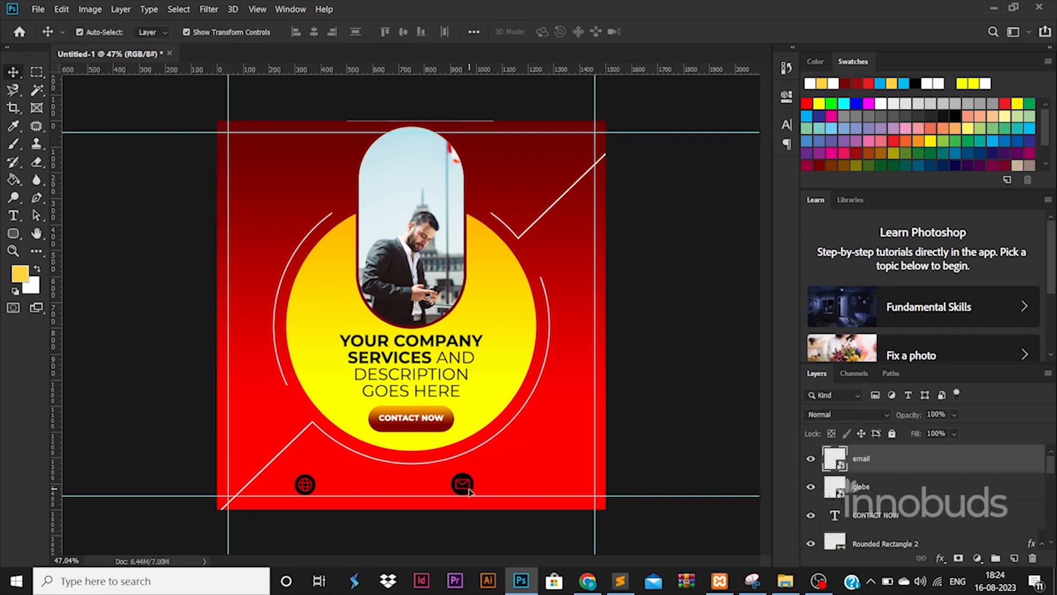
{"action": "left_click", "coordinate": [308, 484], "text": "shift"}
{"action": "left_click", "coordinate": [678, 462]}
{"action": "left_click", "coordinate": [305, 485]}
{"action": "left_click", "coordinate": [462, 484], "text": "shift"}
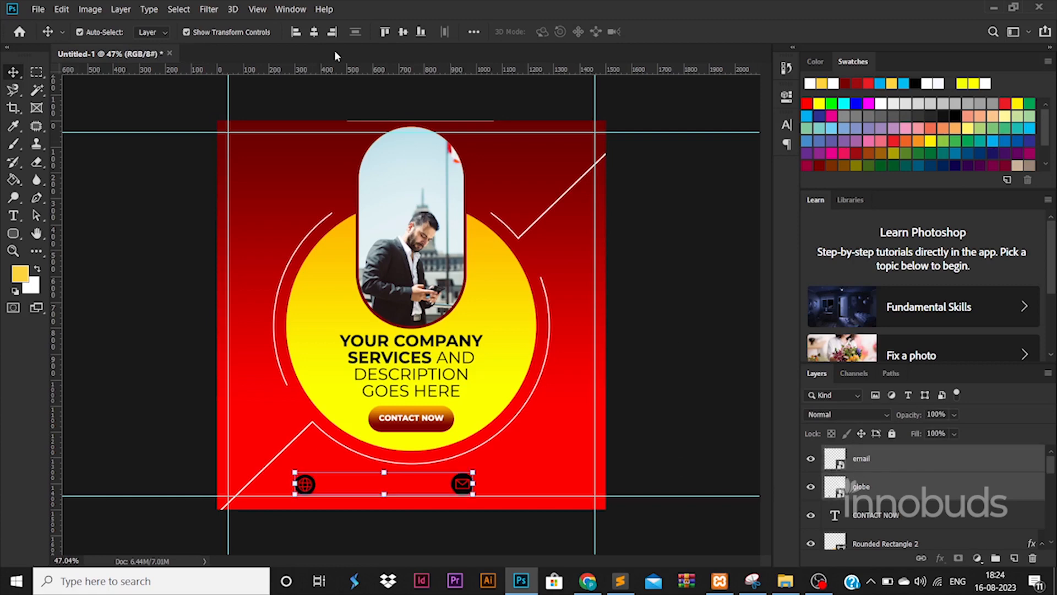
{"action": "left_click", "coordinate": [305, 484]}
Step: Scale the email icon to 16.31% to match the globe icon's size
{"action": "left_click", "coordinate": [463, 484]}
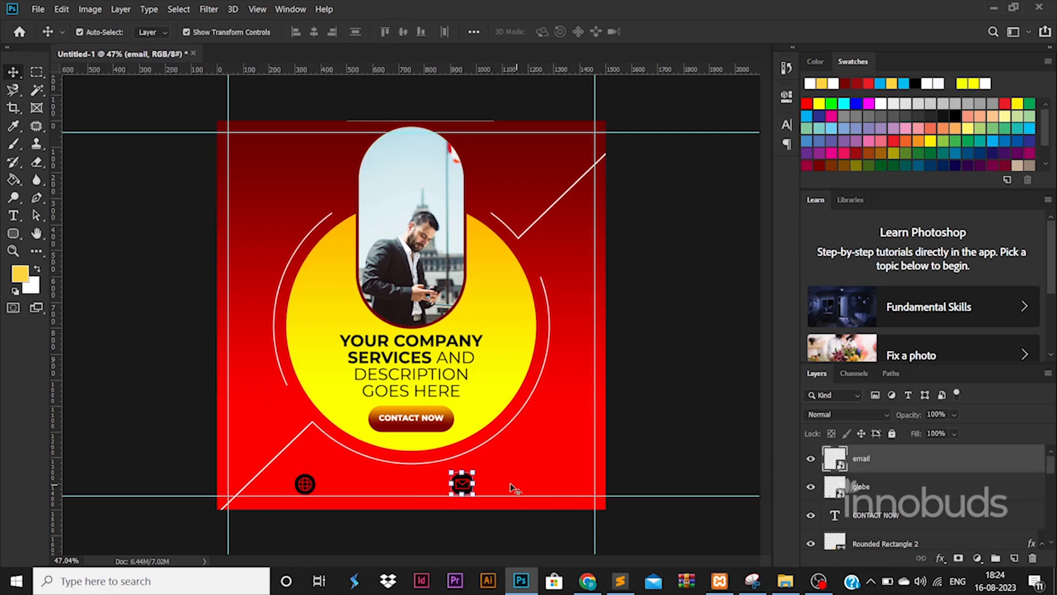
{"action": "left_click_drag", "start_coordinate": [473, 473], "coordinate": [472, 474]}
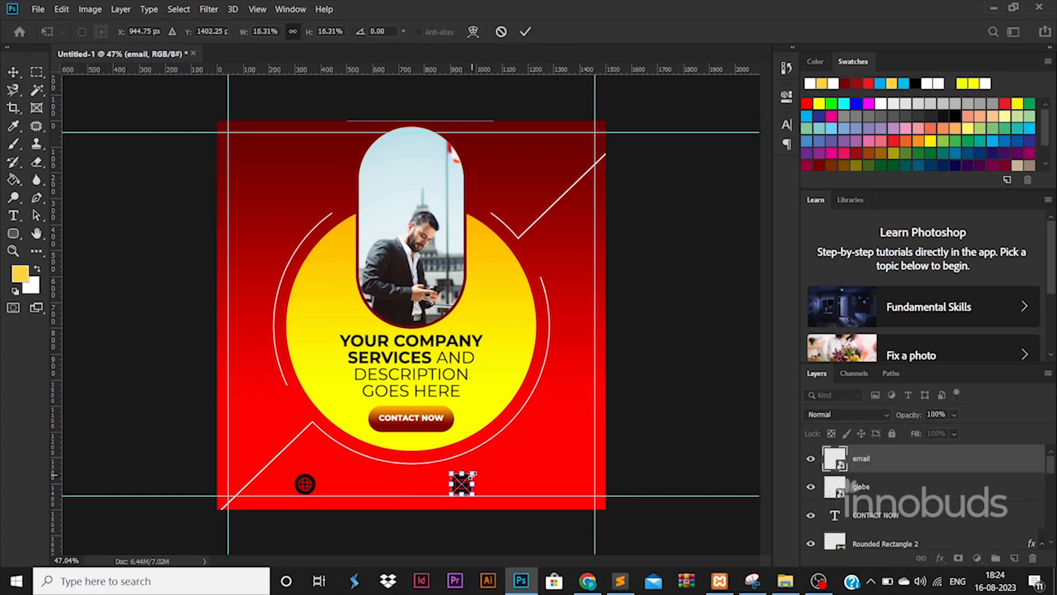
{"action": "key", "text": "Return"}
{"action": "left_click", "coordinate": [620, 463]}
{"action": "key", "text": "t"}
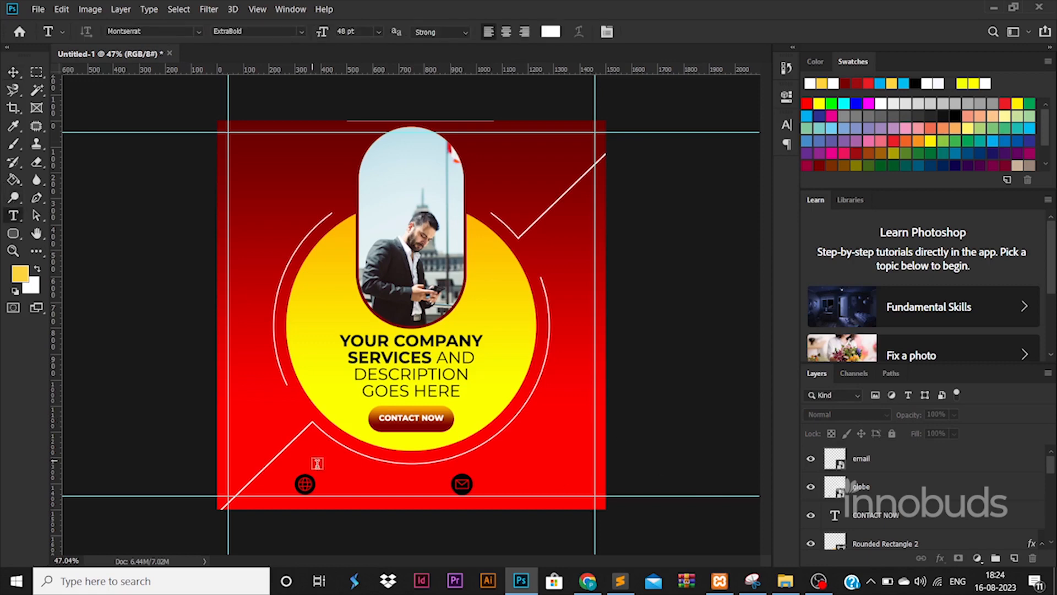
{"action": "left_click", "coordinate": [322, 472]}
{"action": "type", "text": "www.WEBSI"}
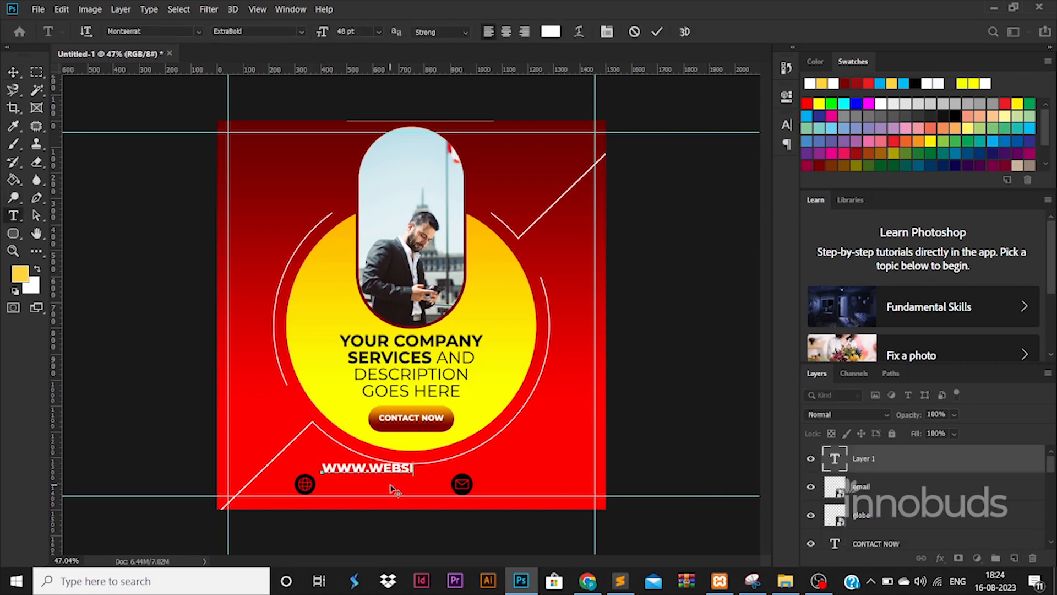
{"action": "key", "text": "ctrl+a"}
{"action": "type", "text": "www"}
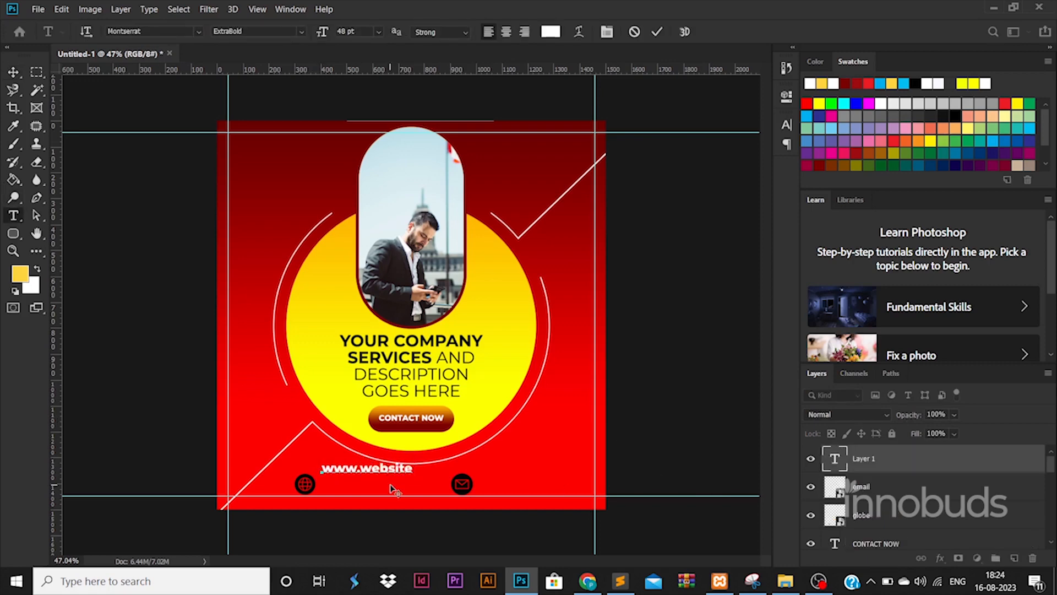
{"action": "left_click", "coordinate": [16, 70]}
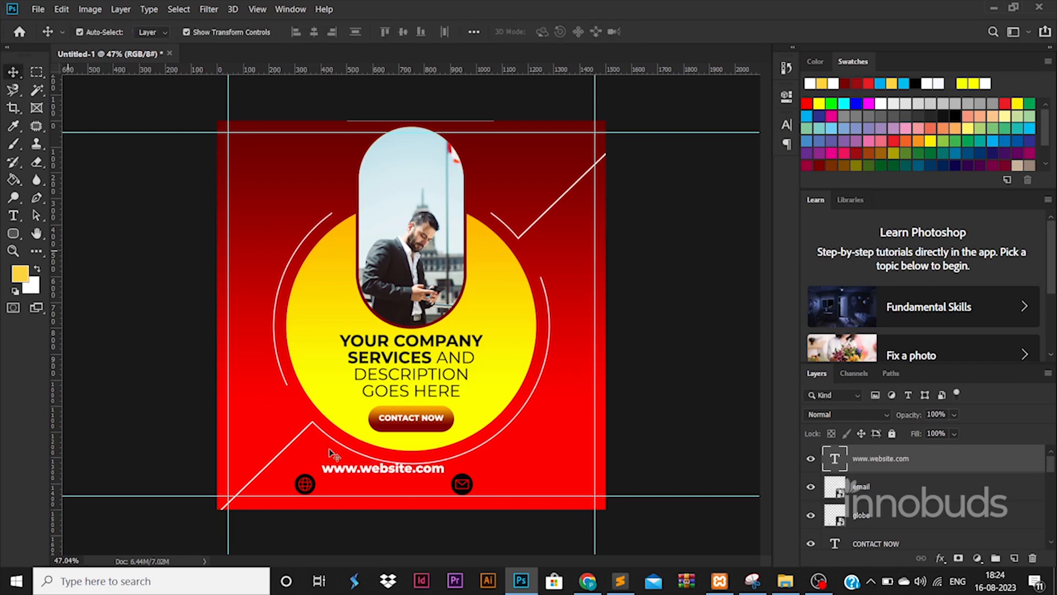
Step: Move the website text directly beside the globe icon and set its font style to Regular
{"action": "left_click_drag", "start_coordinate": [411, 471], "coordinate": [407, 489]}
{"action": "double_click", "coordinate": [407, 489]}
{"action": "left_click", "coordinate": [259, 31]}
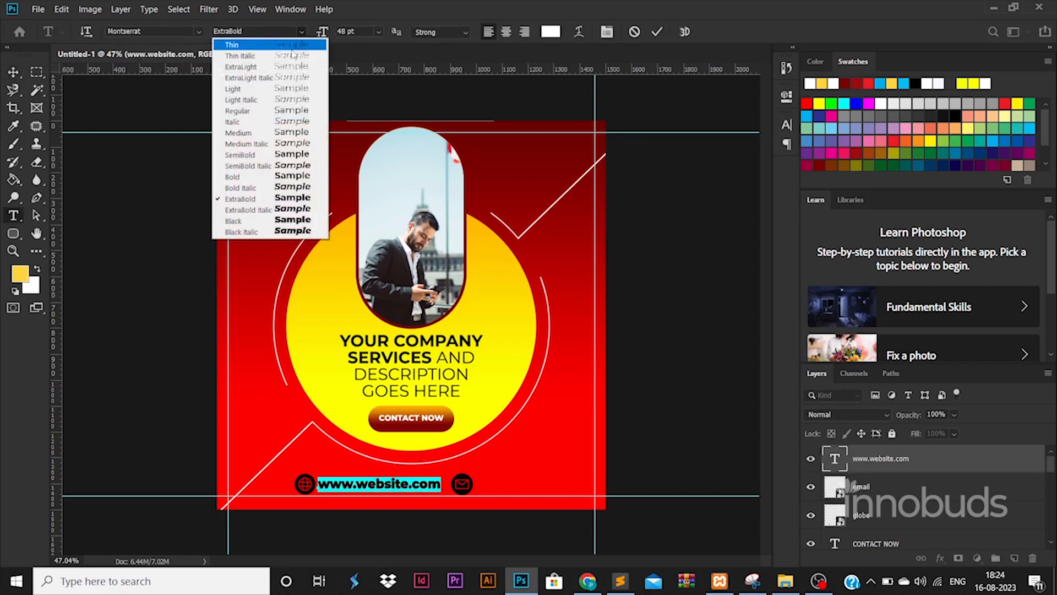
{"action": "left_click", "coordinate": [262, 105]}
{"action": "left_click", "coordinate": [13, 72]}
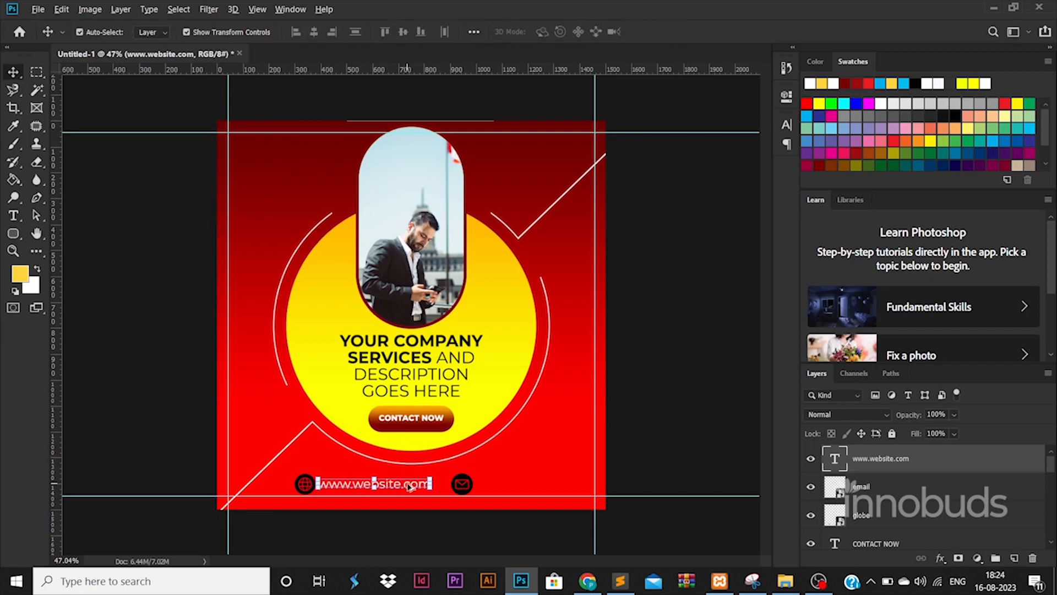
Step: Duplicate the website text, replace the copy with the company's email address and place it beside the email icon
{"action": "left_click_drag", "start_coordinate": [409, 486], "coordinate": [592, 487]}
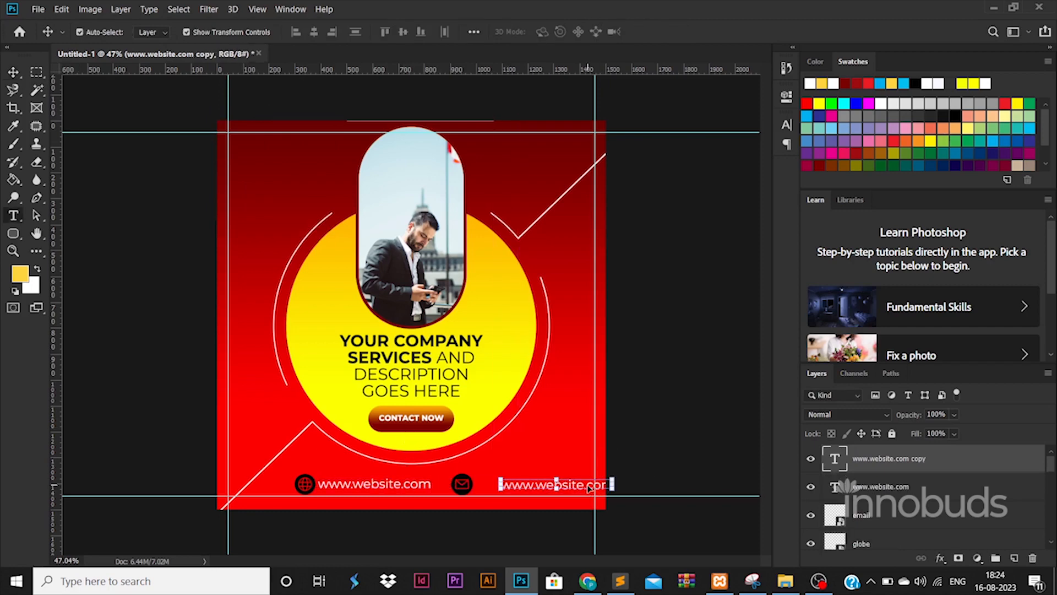
{"action": "double_click", "coordinate": [588, 484]}
{"action": "left_click", "coordinate": [588, 484]}
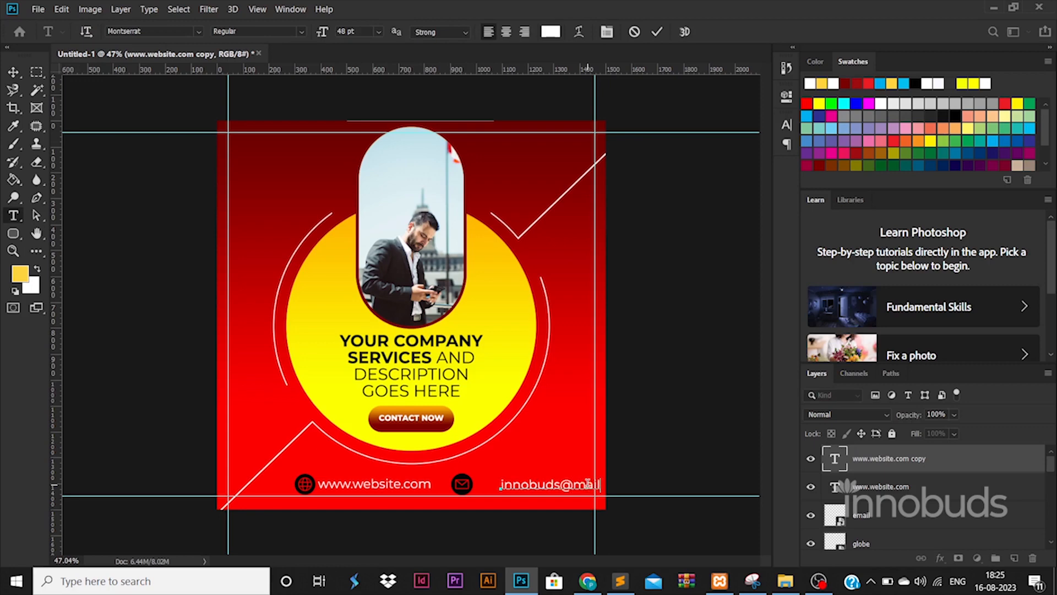
{"action": "left_click", "coordinate": [17, 70]}
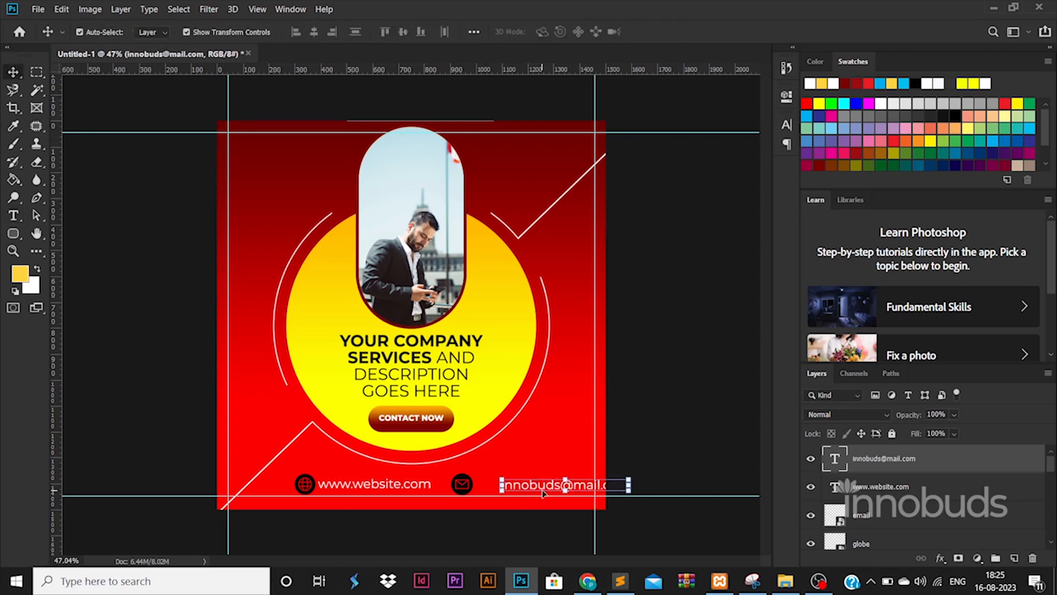
{"action": "left_click_drag", "start_coordinate": [542, 493], "coordinate": [518, 493]}
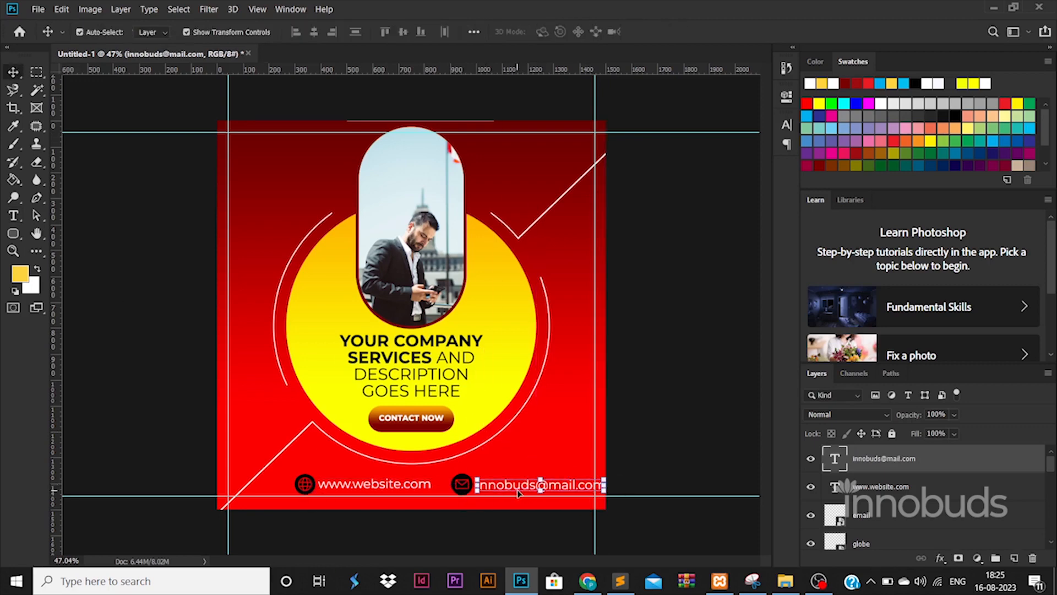
Step: Align both contact texts and icons vertically and scale the whole row to 91.64% to fit inside the right guide
{"action": "left_click", "coordinate": [909, 491], "text": "ctrl"}
{"action": "left_click", "coordinate": [403, 38]}
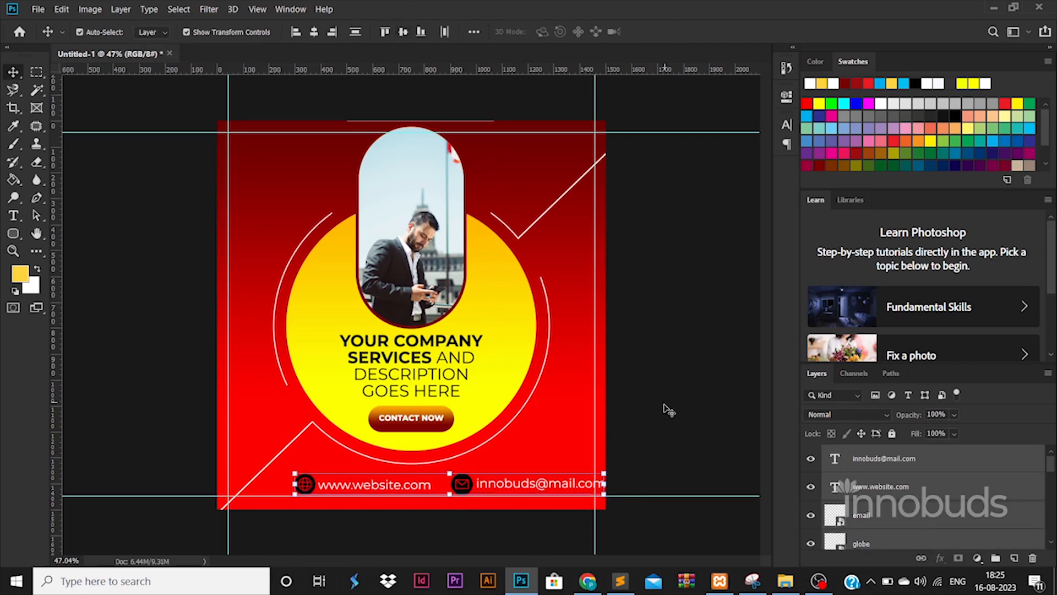
{"action": "left_click_drag", "start_coordinate": [602, 472], "coordinate": [594, 475]}
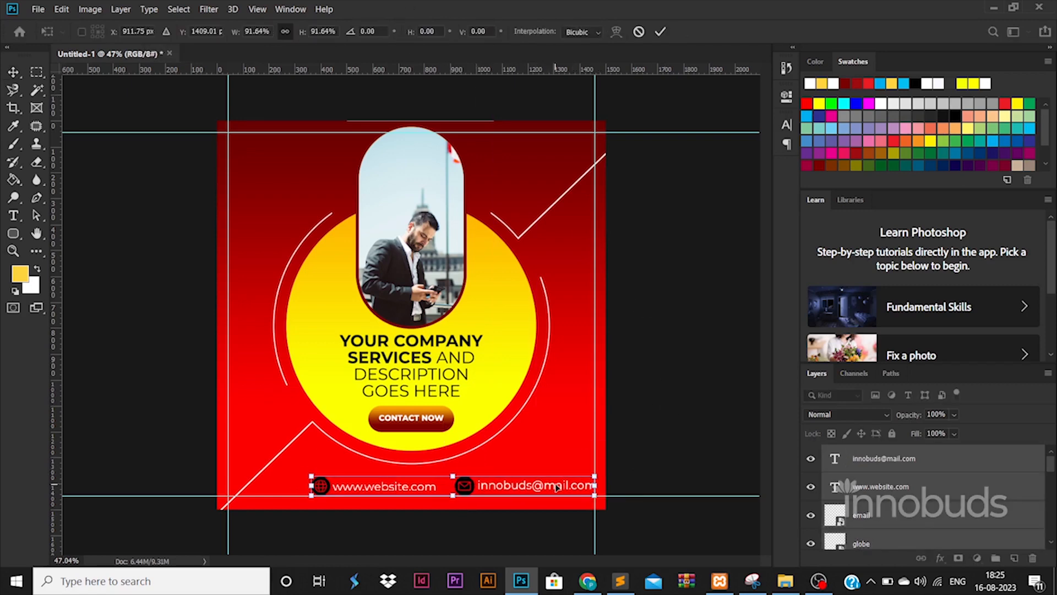
Step: Draw a yellow rounded rectangle over the contact row and stretch its height to 170.25%
{"action": "left_click", "coordinate": [13, 234]}
{"action": "left_click_drag", "start_coordinate": [301, 475], "coordinate": [504, 458]}
{"action": "left_click", "coordinate": [13, 72]}
{"action": "left_click_drag", "start_coordinate": [387, 478], "coordinate": [502, 469]}
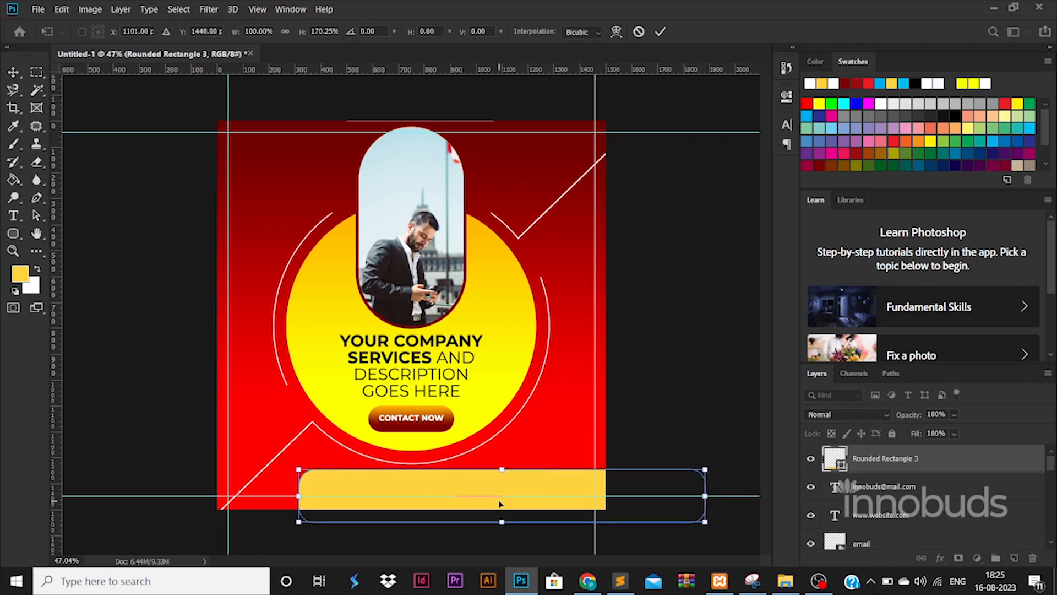
{"action": "key", "text": "Return"}
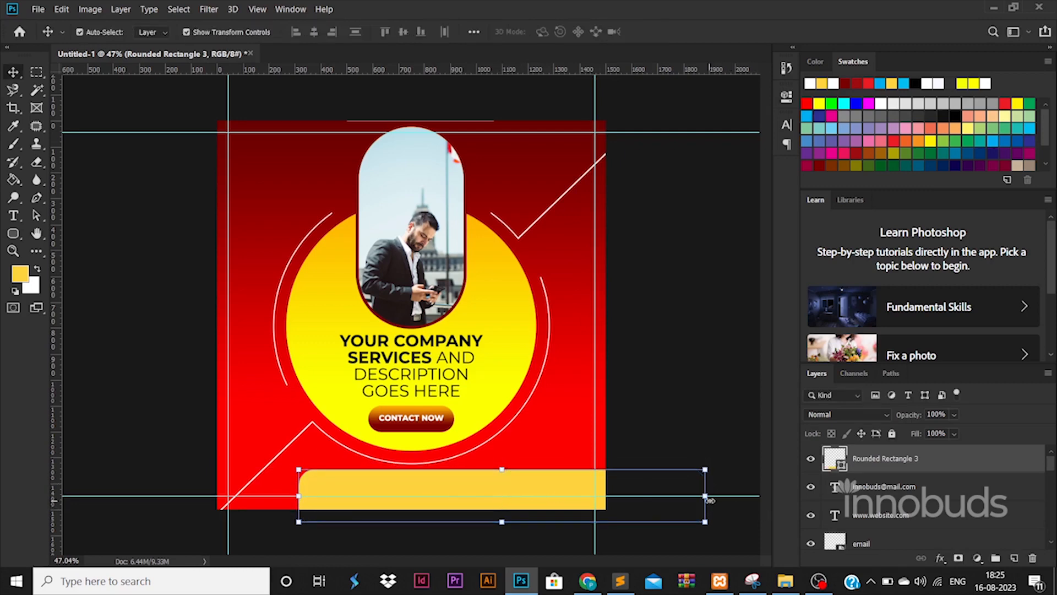
Step: Fit the yellow rounded bar to the right and bottom guides by reducing its width to 72.80% and height to 50%
{"action": "left_click_drag", "start_coordinate": [709, 499], "coordinate": [598, 495]}
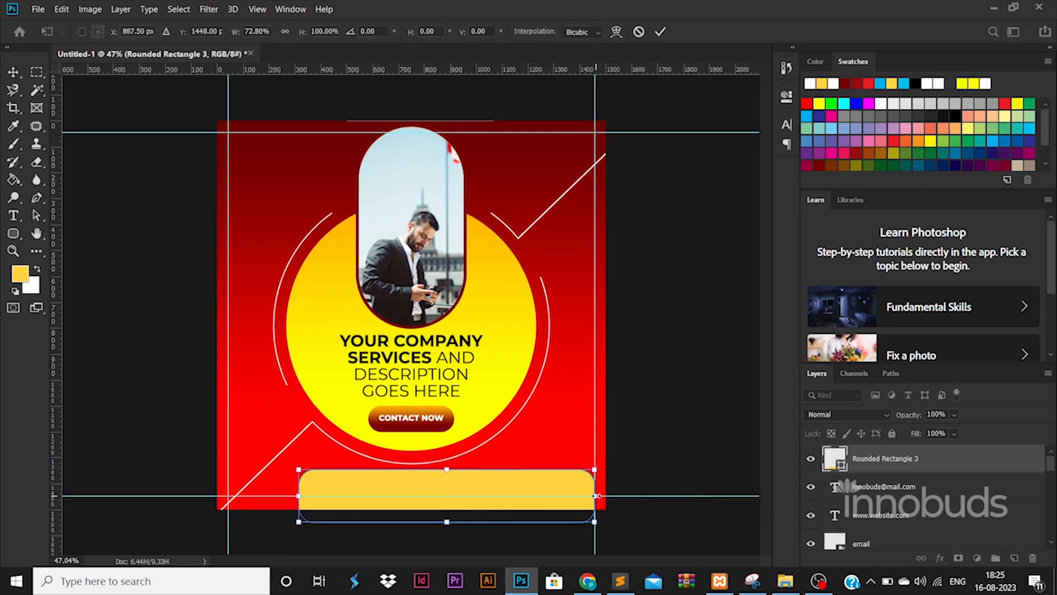
{"action": "left_click_drag", "start_coordinate": [450, 526], "coordinate": [454, 499]}
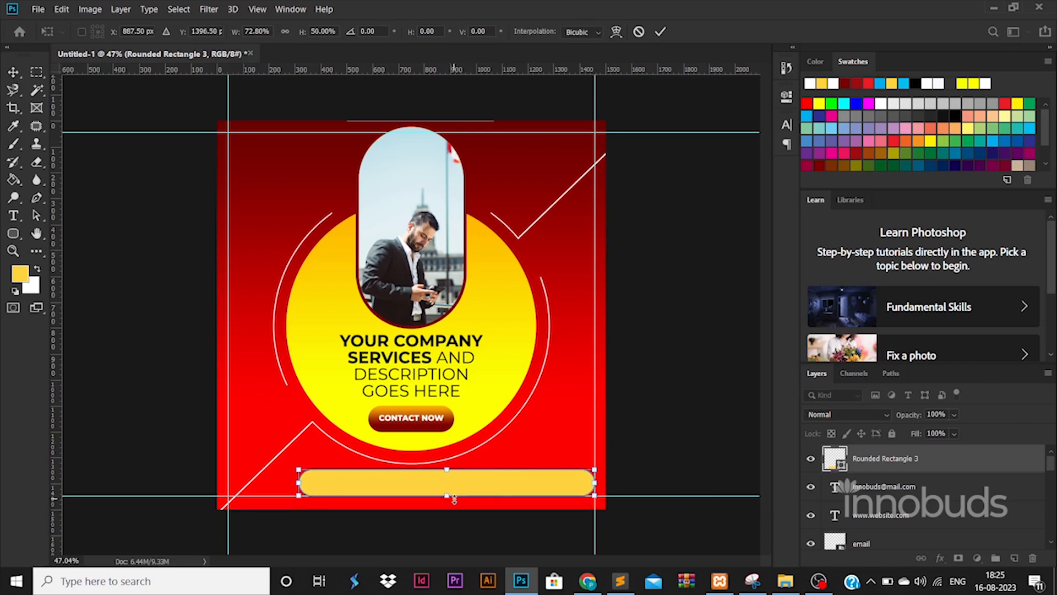
{"action": "key", "text": "Return"}
{"action": "left_click", "coordinate": [13, 90]}
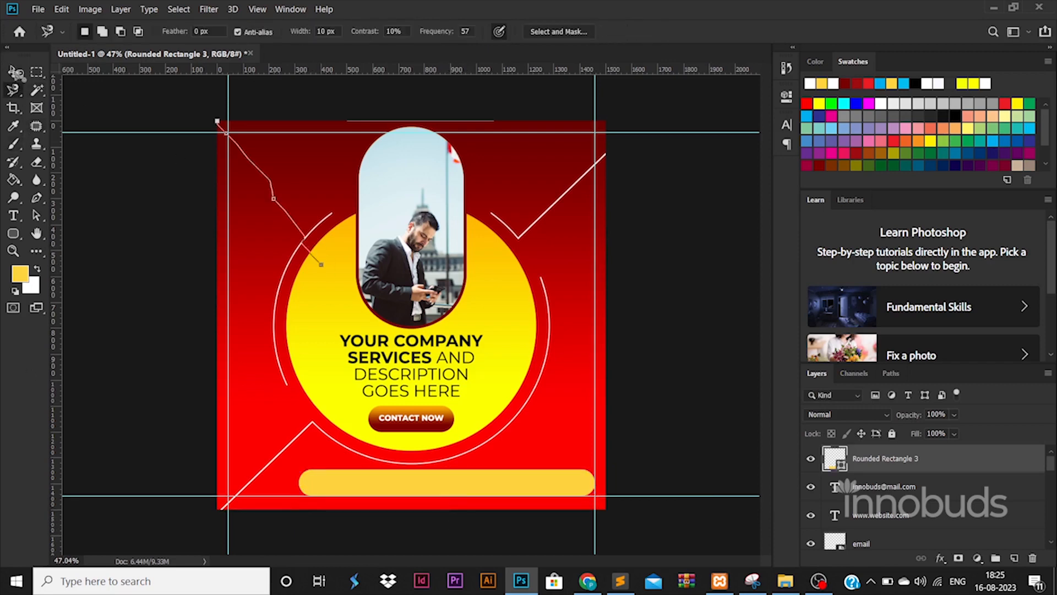
Step: Copy the gradient layer style of the large yellow circle onto the rounded contact bar
{"action": "left_click", "coordinate": [13, 71]}
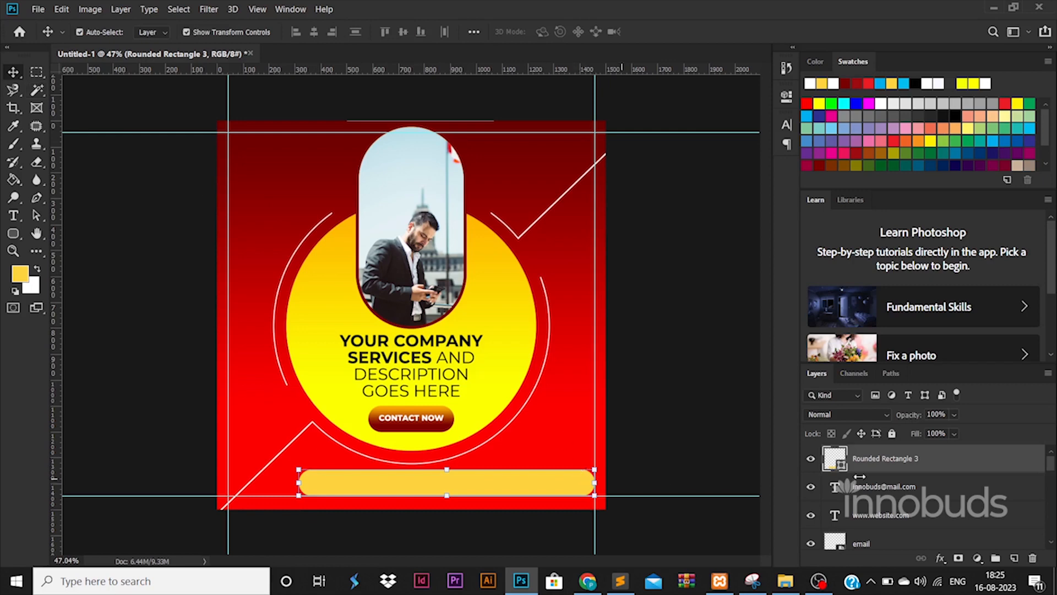
{"action": "left_click", "coordinate": [502, 331]}
{"action": "right_click", "coordinate": [924, 515]}
{"action": "left_click", "coordinate": [782, 302]}
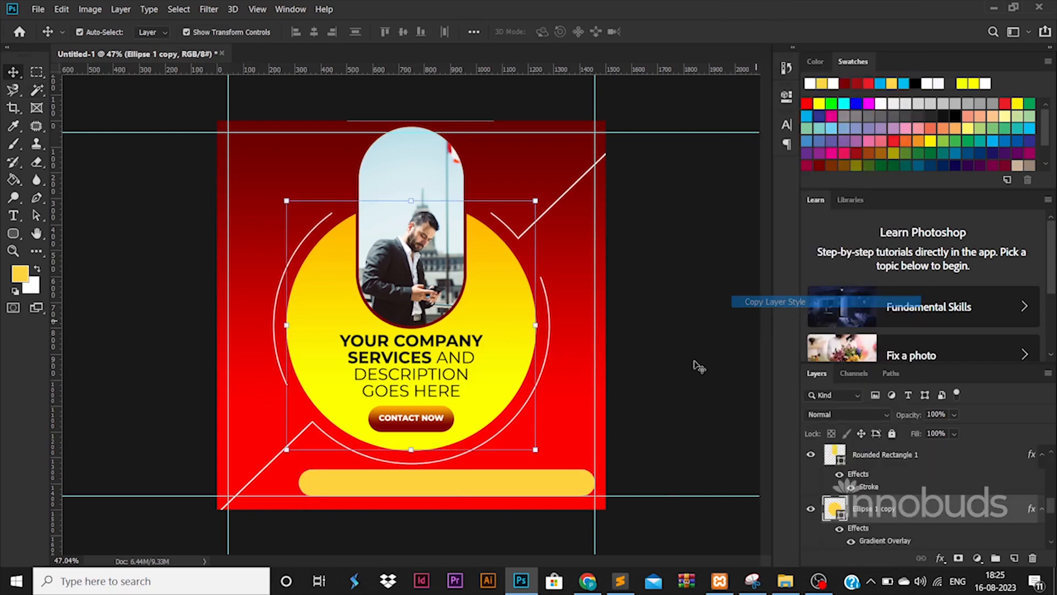
{"action": "left_click", "coordinate": [446, 482]}
{"action": "right_click", "coordinate": [911, 462]}
{"action": "left_click", "coordinate": [780, 311]}
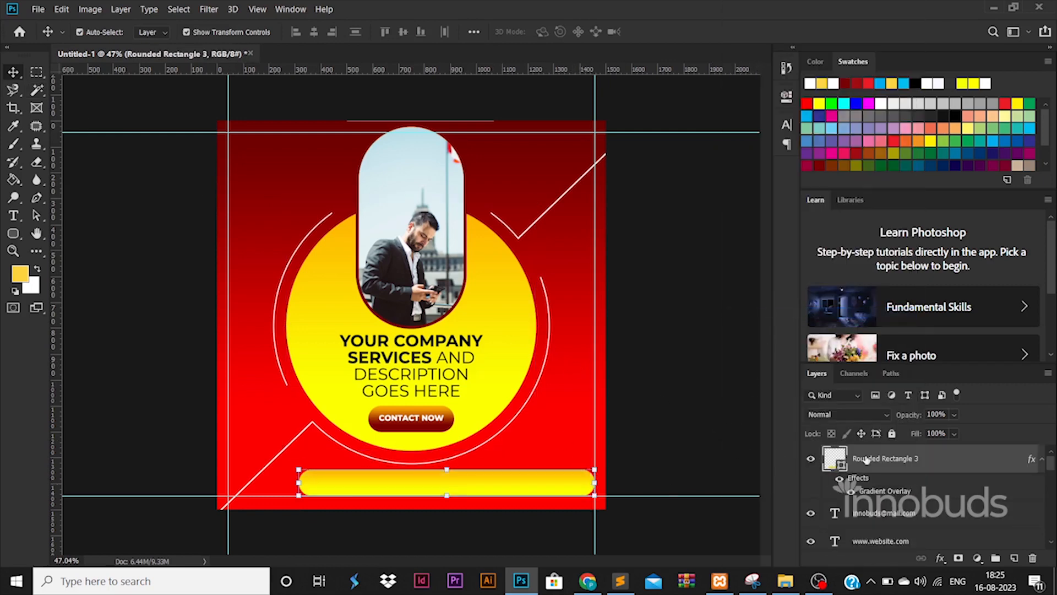
Step: Place the contact bar beneath the website and email texts and icons, and align them to its vertical center
{"action": "mouse_move", "coordinate": [866, 460]}
{"action": "left_mouse_down"}
{"action": "mouse_move", "coordinate": [867, 558]}
{"action": "mouse_move", "coordinate": [871, 471]}
{"action": "left_mouse_up"}
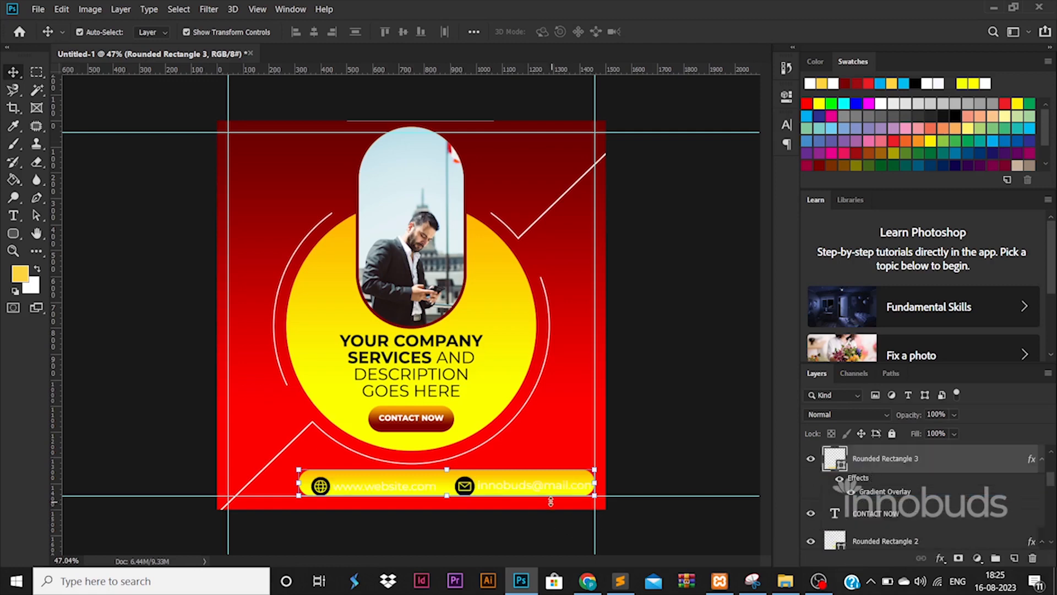
{"action": "scroll", "coordinate": [861, 490], "scroll_direction": "up", "scroll_amount": 4}
{"action": "left_click", "coordinate": [865, 464], "text": "shift"}
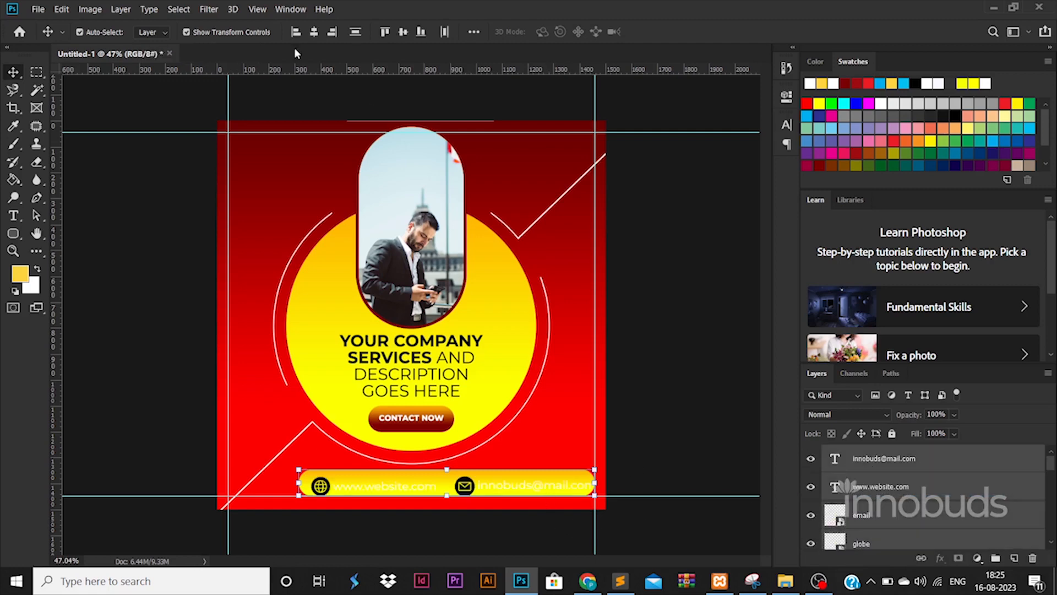
{"action": "left_click", "coordinate": [403, 34]}
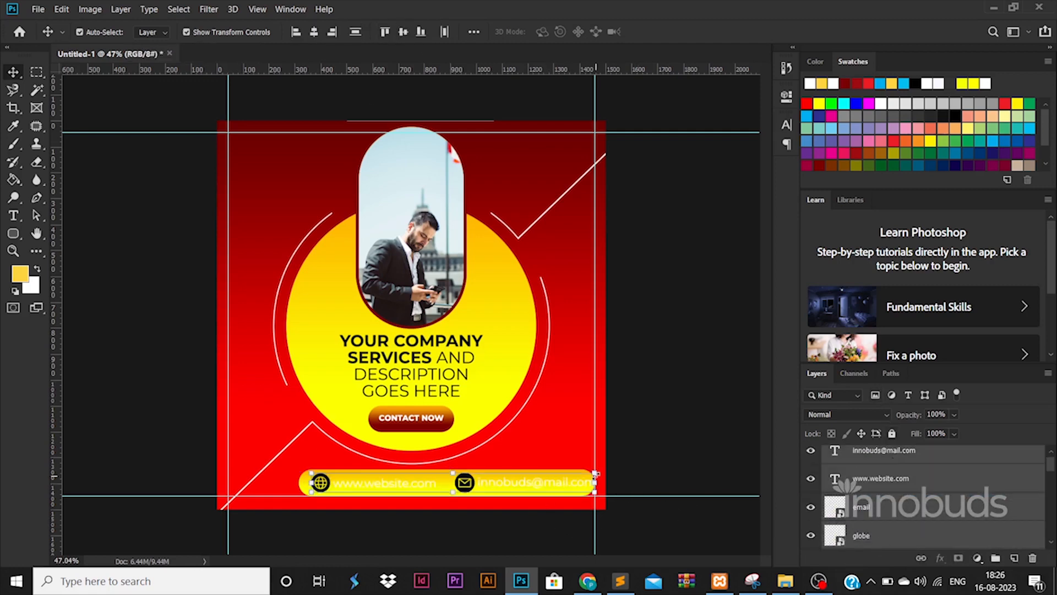
Step: Scale the contact row down slightly to fit inside the bar and nudge it up and to the left
{"action": "left_click_drag", "start_coordinate": [594, 469], "coordinate": [580, 474]}
{"action": "key", "text": "Return"}
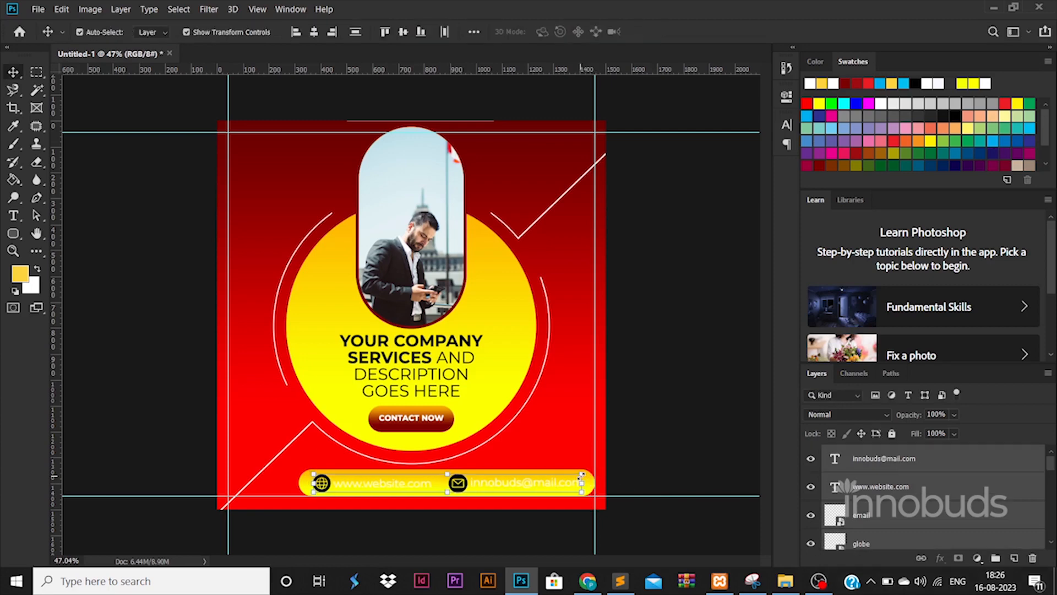
{"action": "key", "text": "Up"}
{"action": "key", "text": "Up"}
{"action": "key", "text": "Left"}
{"action": "key", "text": "Left"}
{"action": "key", "text": "Left"}
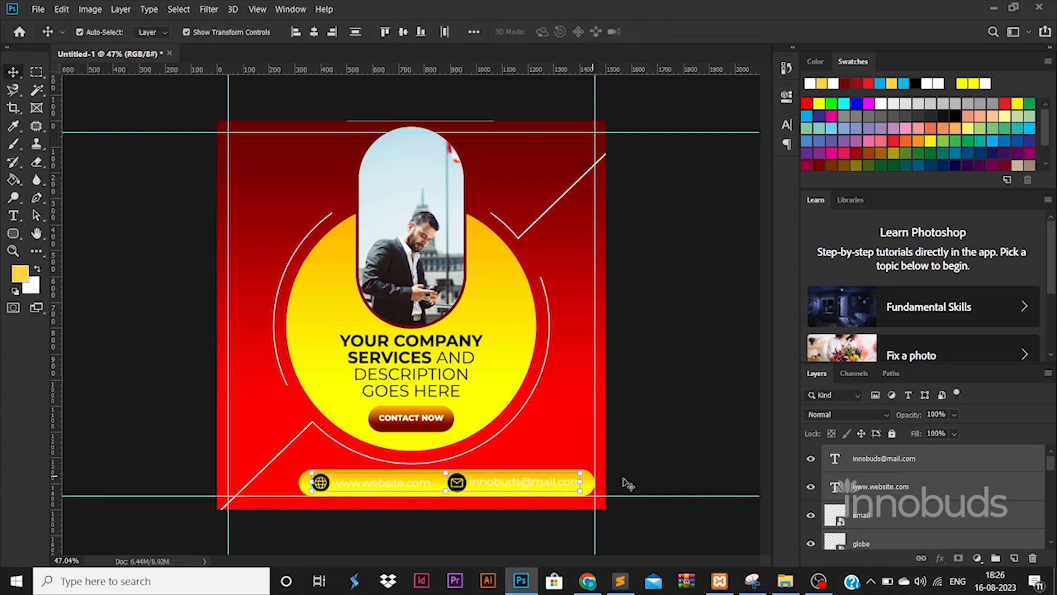
Step: Change the color of the email and website texts to black (000000)
{"action": "double_click", "coordinate": [835, 460]}
{"action": "left_click", "coordinate": [550, 32]}
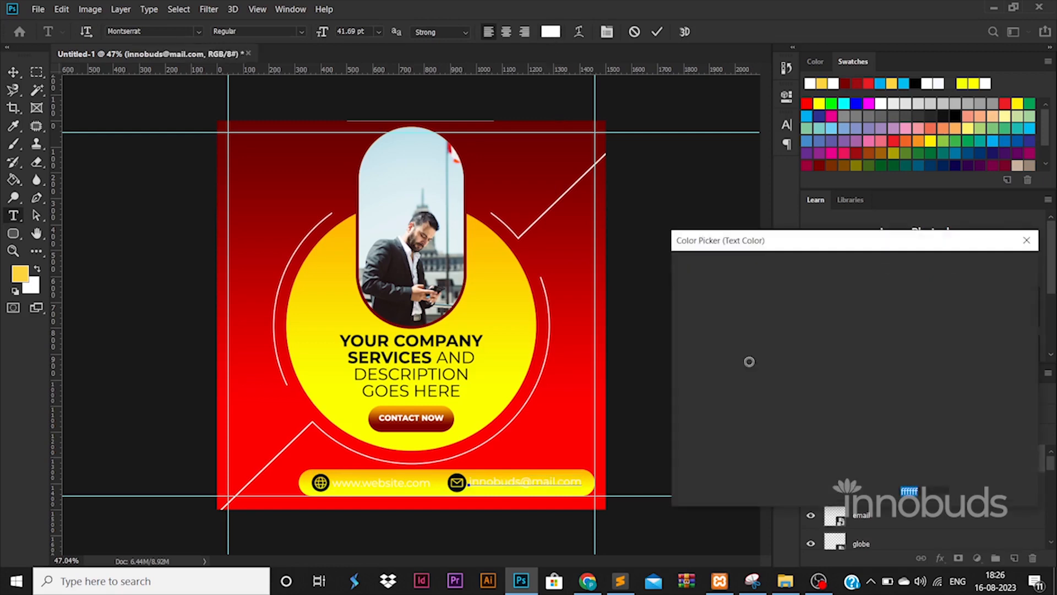
{"action": "key", "text": "Return"}
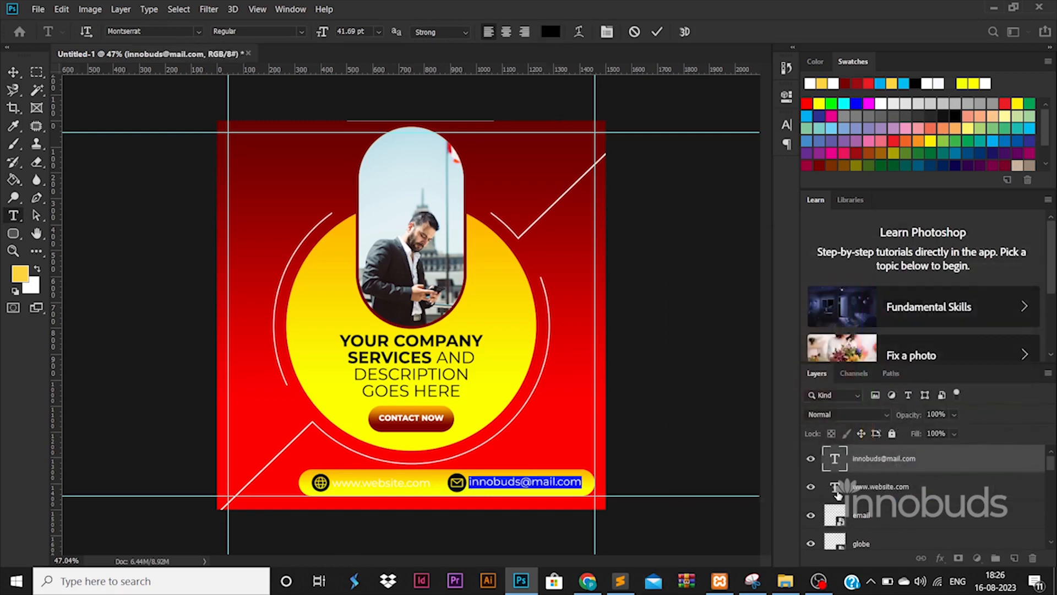
{"action": "double_click", "coordinate": [835, 486]}
{"action": "left_click", "coordinate": [550, 32]}
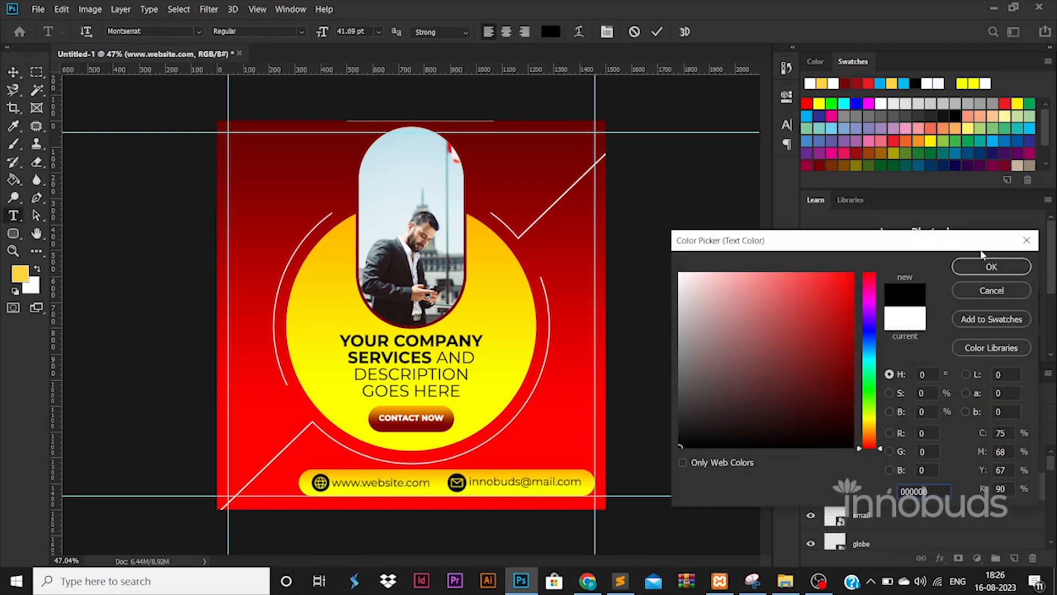
{"action": "left_click", "coordinate": [992, 268]}
Step: Narrow the yellow contact bar from its left end to 98.34% of its width
{"action": "left_click", "coordinate": [561, 476]}
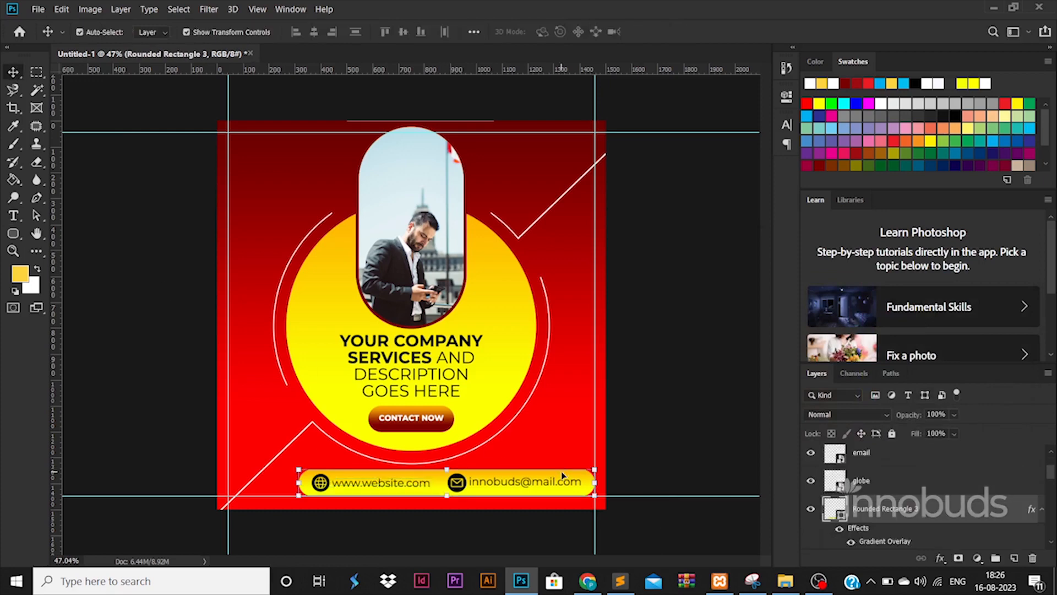
{"action": "left_click_drag", "start_coordinate": [299, 482], "coordinate": [303, 482]}
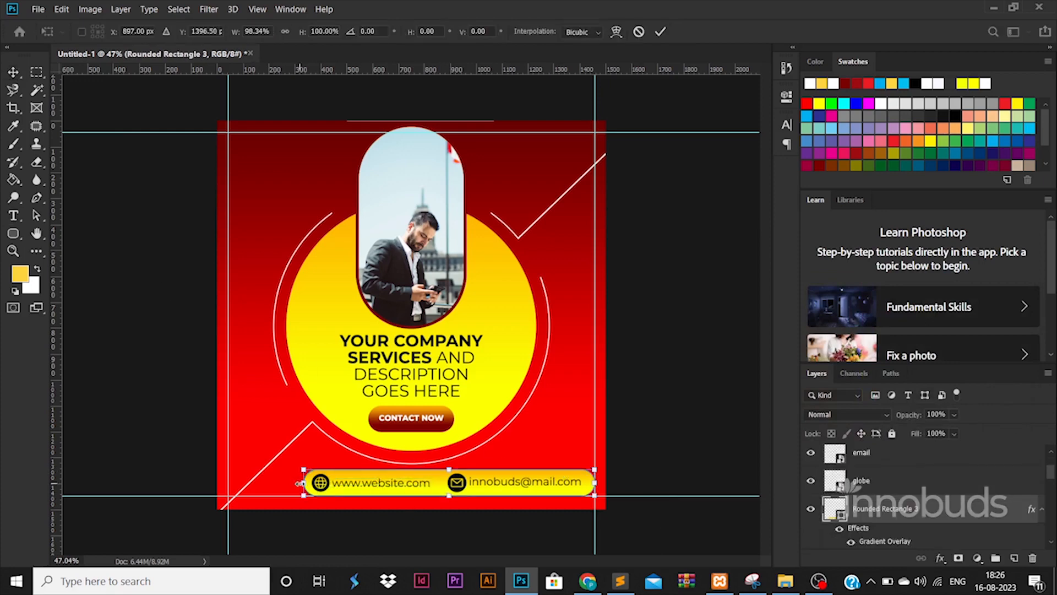
{"action": "key", "text": "Return"}
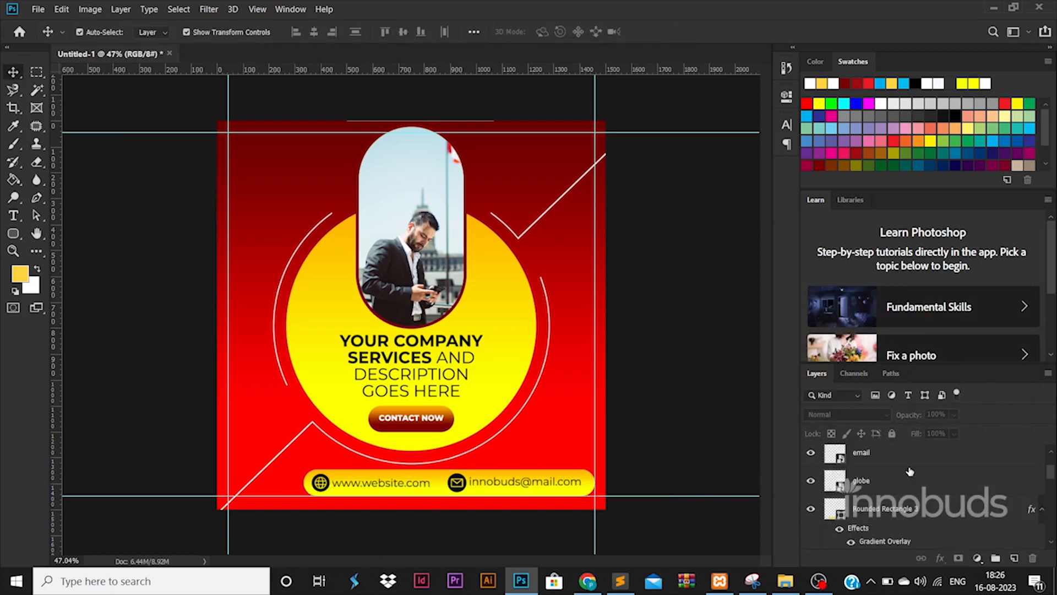
Step: Nudge the email icon and email text to the right within the contact bar
{"action": "scroll", "coordinate": [897, 496], "scroll_direction": "up", "scroll_amount": 2}
{"action": "left_click", "coordinate": [896, 464]}
{"action": "key", "text": "Right"}
{"action": "key", "text": "Right"}
{"action": "key", "text": "Right"}
{"action": "key", "text": "Right"}
{"action": "key", "text": "Right"}
{"action": "key", "text": "Right"}
{"action": "key", "text": "Right"}
{"action": "key", "text": "Right"}
{"action": "key", "text": "Right"}
{"action": "key", "text": "Right"}
{"action": "key", "text": "Right"}
{"action": "key", "text": "Right"}
{"action": "key", "text": "Right"}
{"action": "key", "text": "Right"}
{"action": "key", "text": "Right"}
{"action": "key", "text": "Right"}
{"action": "key", "text": "Right"}
{"action": "key", "text": "Right"}
{"action": "key", "text": "Right"}
{"action": "key", "text": "Right"}
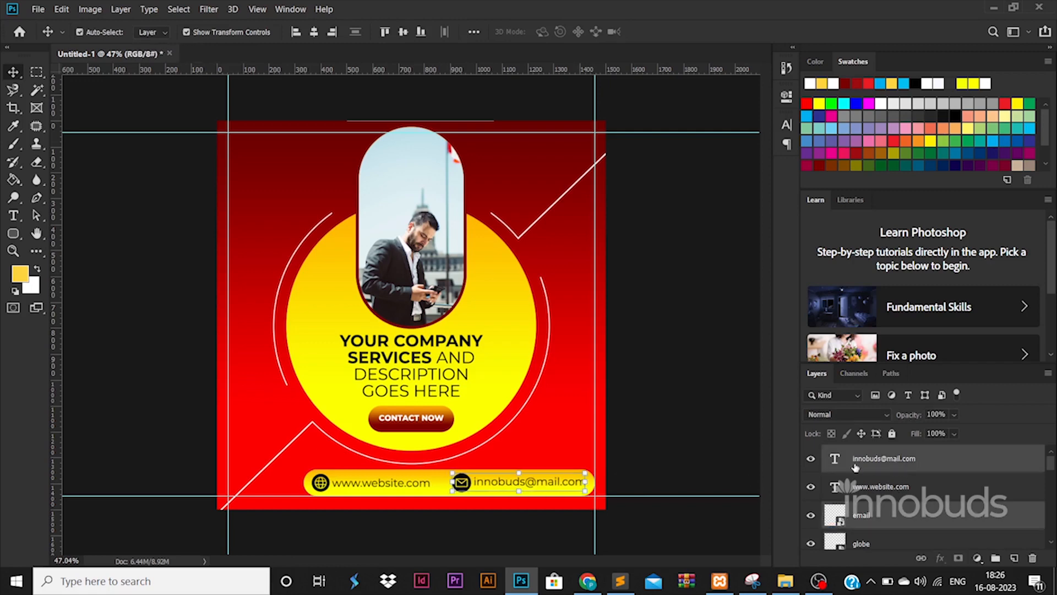
{"action": "left_click", "coordinate": [666, 469]}
Step: Duplicate the contact bar and shorten one copy so it peeks out above the email end of the bar
{"action": "left_click", "coordinate": [495, 478]}
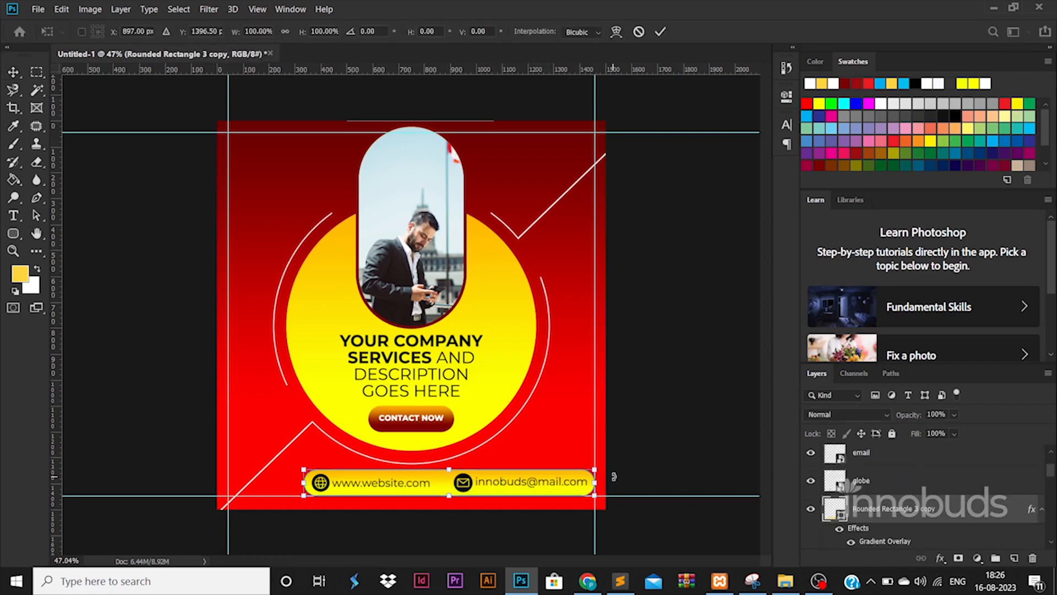
{"action": "key", "text": "ctrl+j"}
{"action": "left_click_drag", "start_coordinate": [587, 497], "coordinate": [583, 472]}
{"action": "key", "text": "Return"}
{"action": "key", "text": "Down"}
{"action": "key", "text": "Down"}
{"action": "key", "text": "Down"}
{"action": "key", "text": "Down"}
{"action": "key", "text": "Down"}
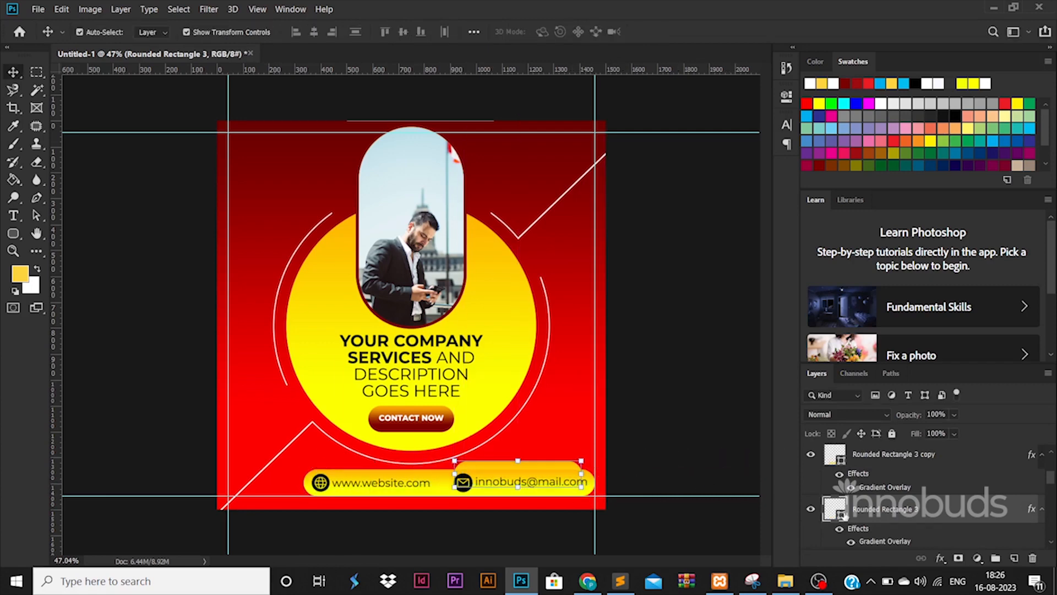
Step: Fill the short rear bar with dark red sampled from the background and turn off its gradient overlay
{"action": "double_click", "coordinate": [839, 511]}
{"action": "left_click", "coordinate": [530, 184]}
{"action": "left_click", "coordinate": [989, 264]}
{"action": "left_click", "coordinate": [684, 429]}
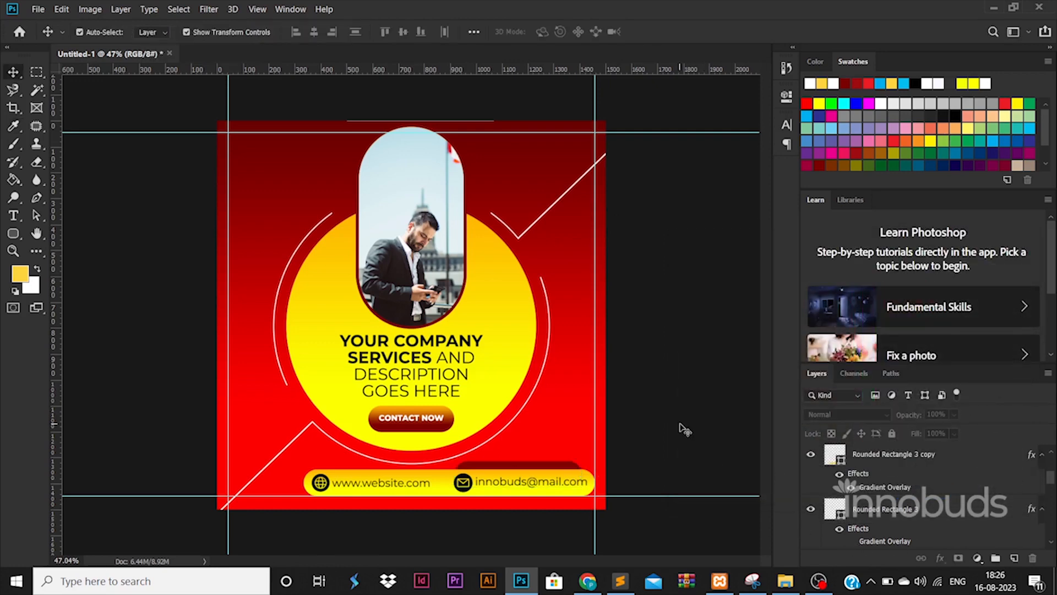
Step: Add the text "LOGO", scale it to 186.93% and fit it into the upper-left corner of the guides
{"action": "left_click", "coordinate": [13, 216]}
{"action": "left_click", "coordinate": [263, 170]}
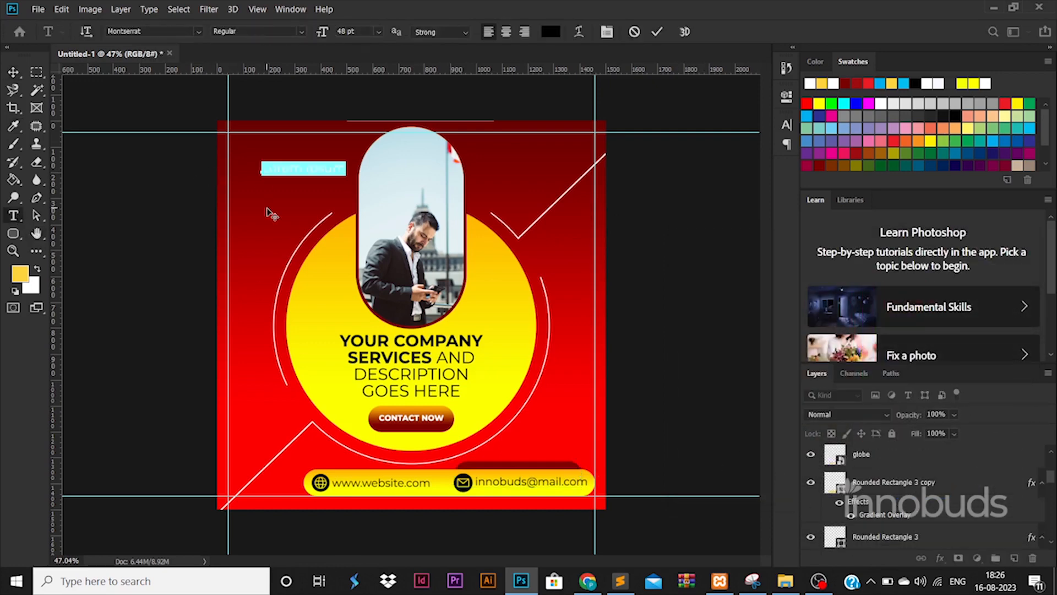
{"action": "type", "text": "LOGO"}
{"action": "key", "text": "ctrl+Return"}
{"action": "key", "text": "ctrl+t"}
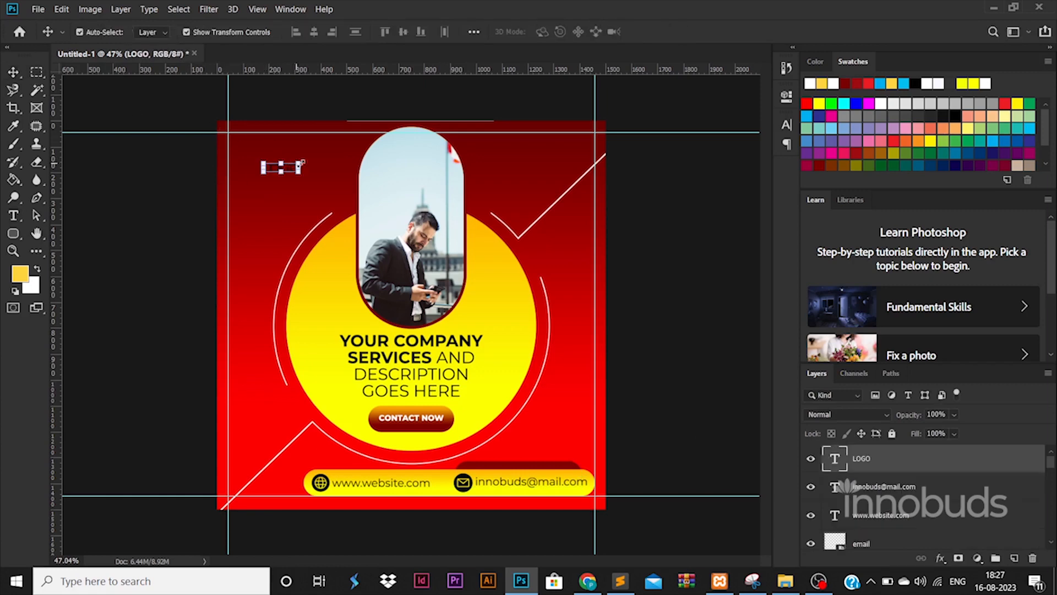
{"action": "left_click_drag", "start_coordinate": [298, 162], "coordinate": [332, 151]}
{"action": "left_click_drag", "start_coordinate": [304, 160], "coordinate": [276, 147]}
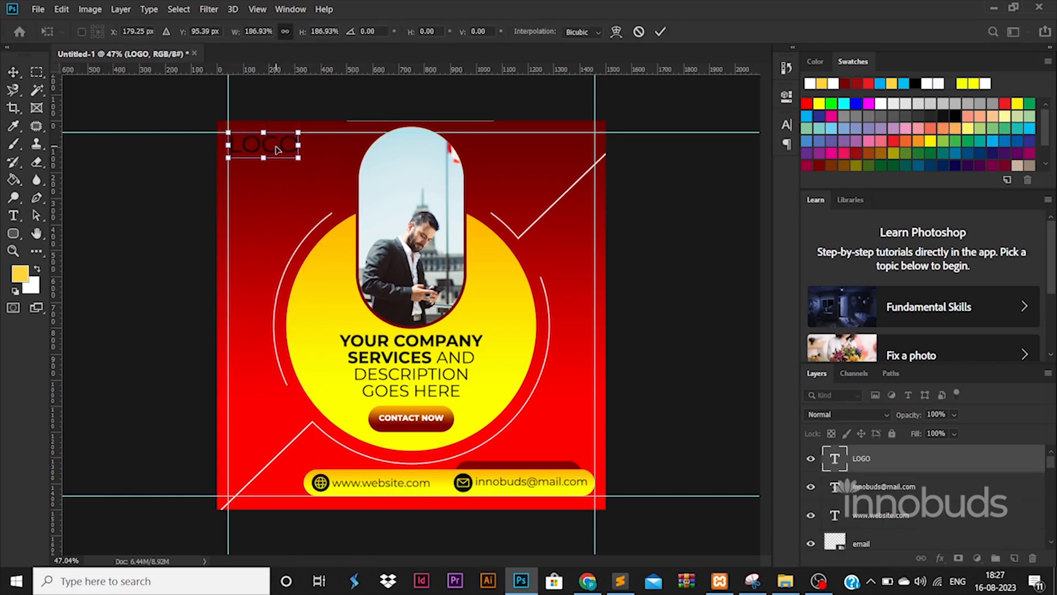
{"action": "key", "text": "Return"}
Step: Set the LOGO text to Montserrat Bold and color it yellow fed300 sampled from the circle
{"action": "double_click", "coordinate": [835, 458]}
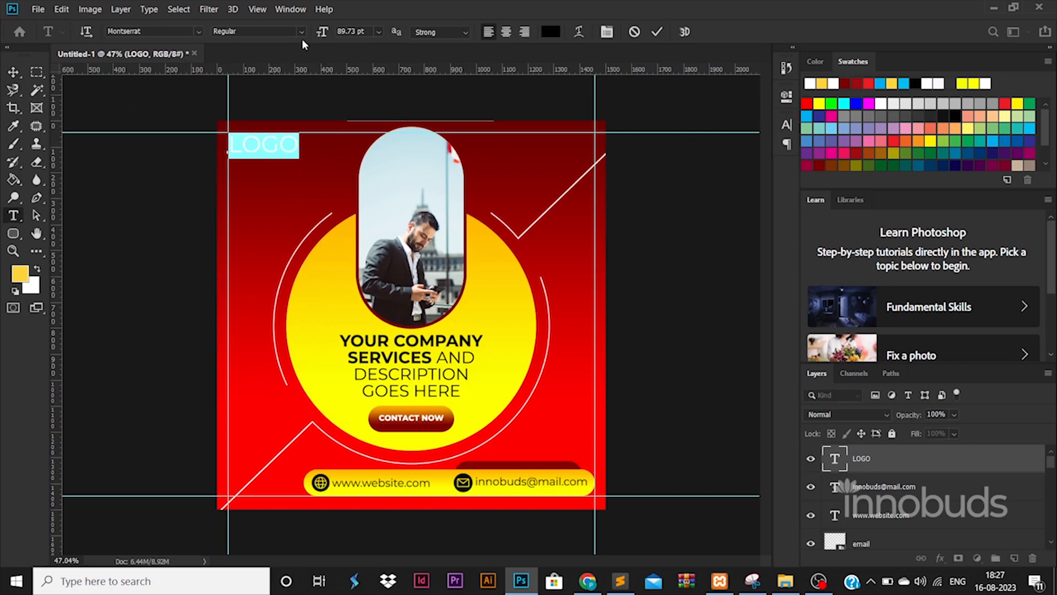
{"action": "left_click", "coordinate": [302, 32]}
{"action": "left_click", "coordinate": [285, 177]}
{"action": "left_click", "coordinate": [551, 32]}
{"action": "left_click", "coordinate": [478, 289]}
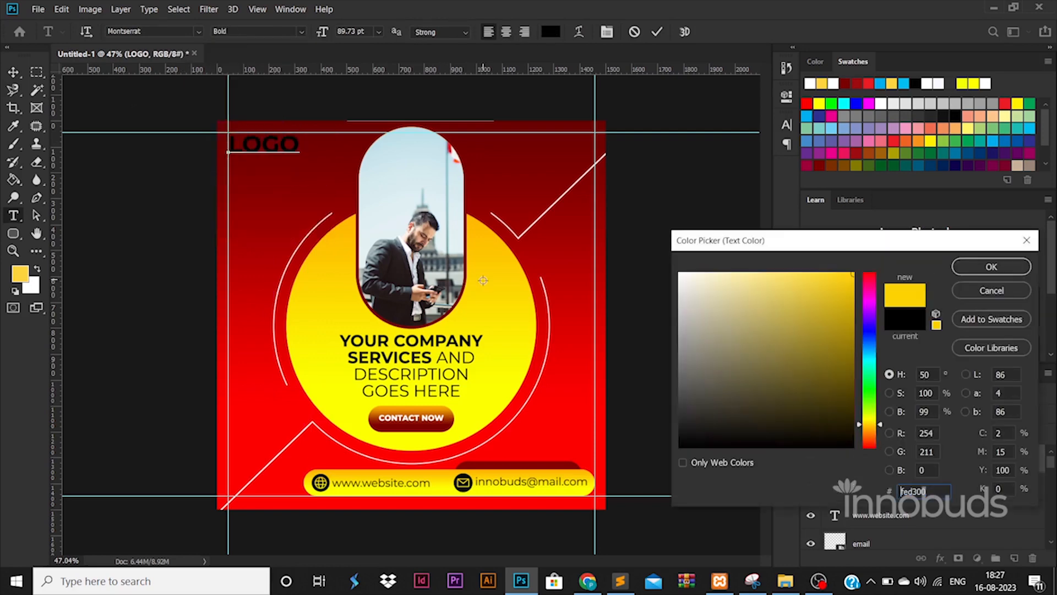
{"action": "left_click", "coordinate": [967, 271]}
{"action": "left_click", "coordinate": [14, 72]}
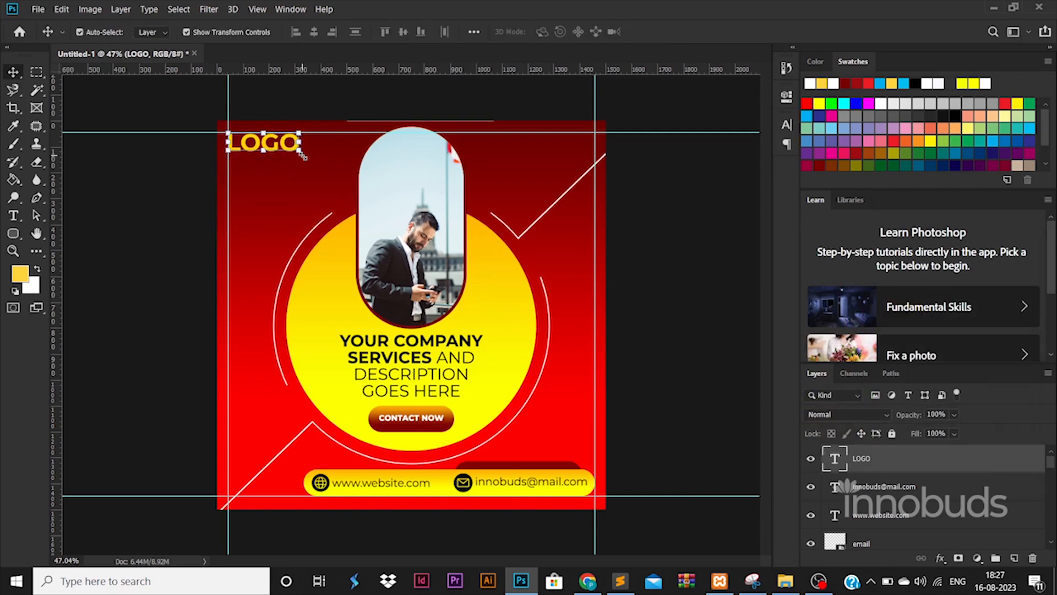
Step: Add the text "Tagline goes here" below the LOGO and set its weight to Regular
{"action": "left_click", "coordinate": [14, 215]}
{"action": "left_click", "coordinate": [241, 202]}
{"action": "type", "text": "Ta"}
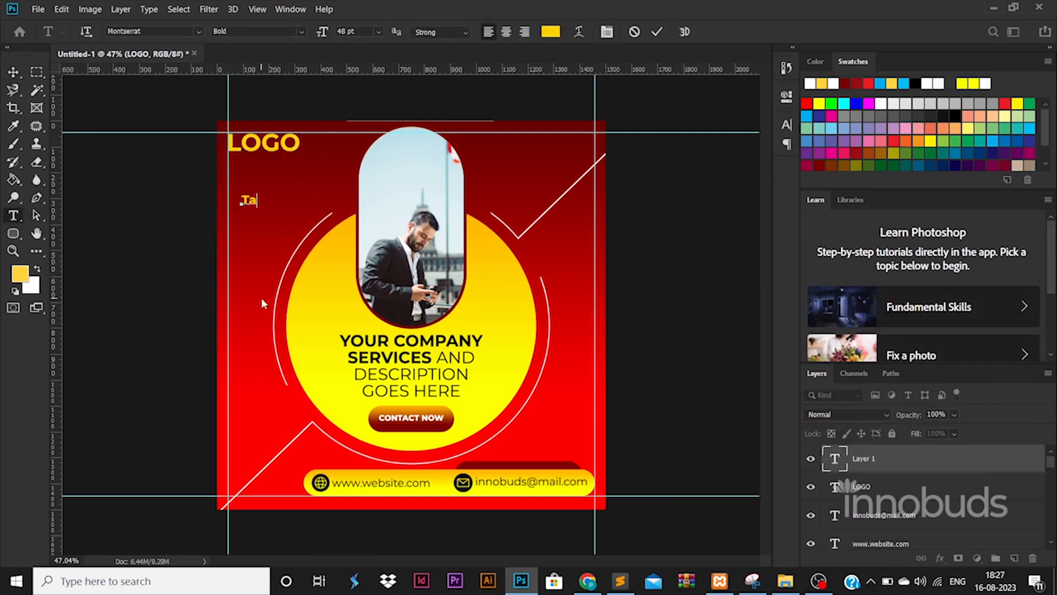
{"action": "type", "text": "gline goes here"}
{"action": "key", "text": "ctrl+a"}
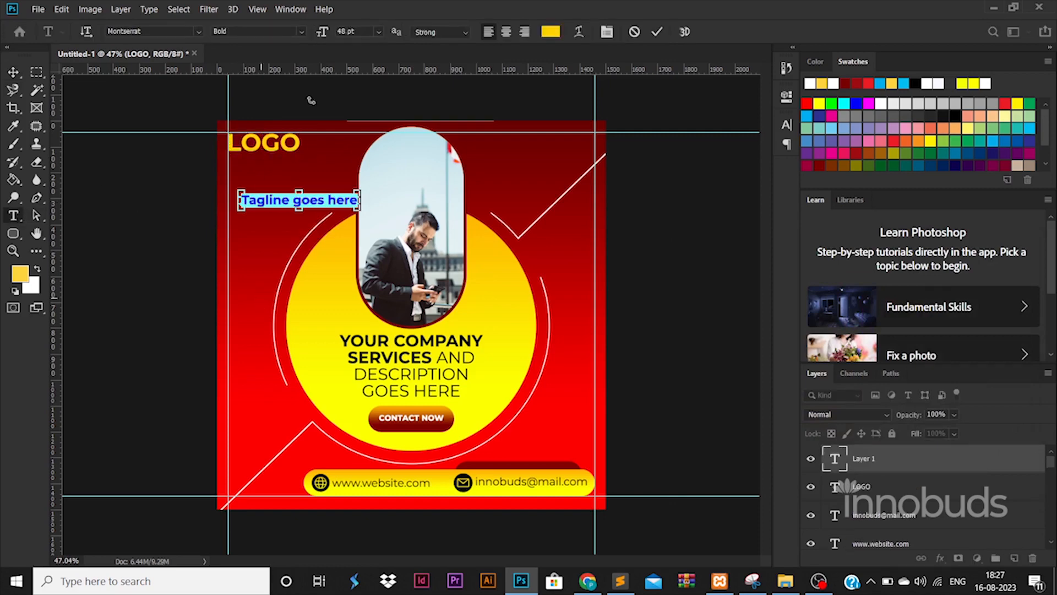
{"action": "left_click", "coordinate": [301, 31]}
{"action": "left_click", "coordinate": [276, 111]}
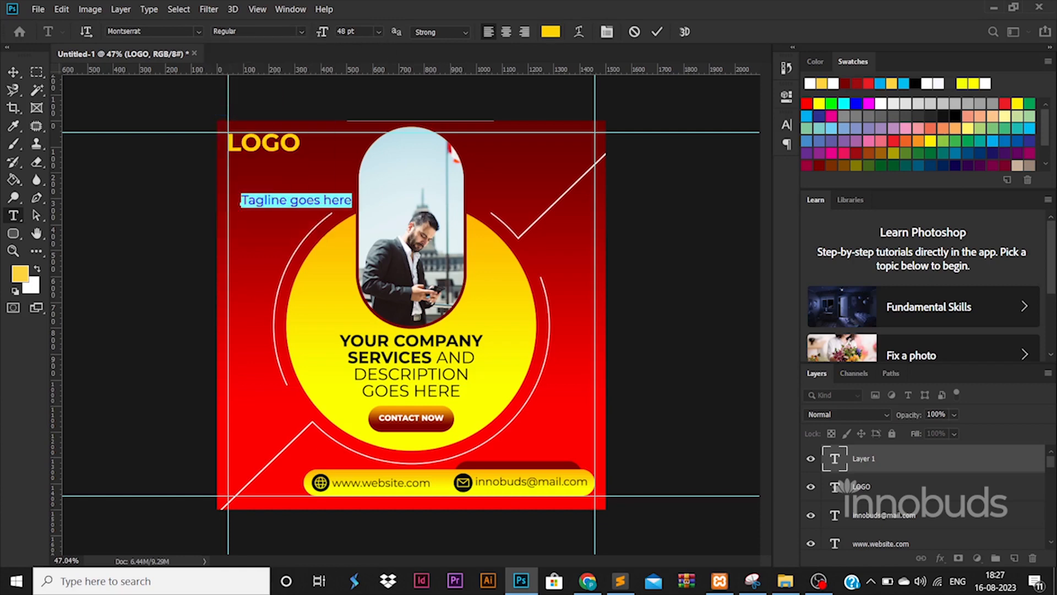
{"action": "key", "text": "ctrl+Return"}
Step: Scale the tagline down to the width of the LOGO text and move it directly beneath it
{"action": "left_click", "coordinate": [13, 72]}
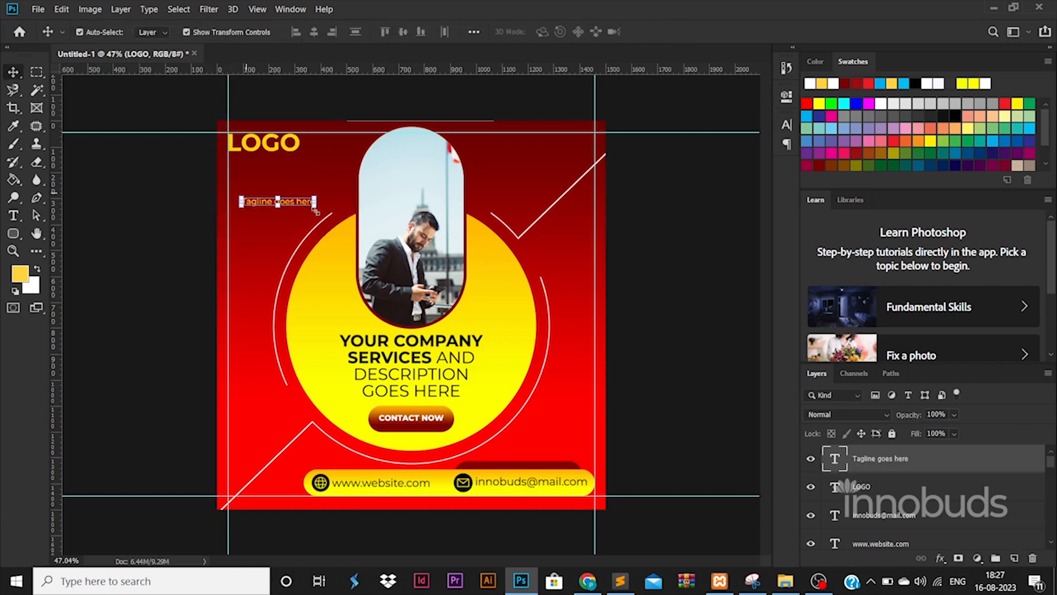
{"action": "left_click_drag", "start_coordinate": [301, 207], "coordinate": [316, 166]}
{"action": "key", "text": "ctrl+t"}
{"action": "key", "text": "Return"}
{"action": "key", "text": "Up"}
{"action": "key", "text": "Up"}
{"action": "key", "text": "Up"}
{"action": "key", "text": "Up"}
{"action": "key", "text": "Up"}
{"action": "key", "text": "Up"}
{"action": "key", "text": "Up"}
{"action": "key", "text": "Up"}
{"action": "key", "text": "Up"}
{"action": "key", "text": "Up"}
{"action": "key", "text": "Up"}
{"action": "key", "text": "Up"}
{"action": "key", "text": "Up"}
Step: Scale the LOGO and tagline texts together to 123.87%
{"action": "left_click", "coordinate": [940, 490], "text": "shift"}
{"action": "key", "text": "ctrl+t"}
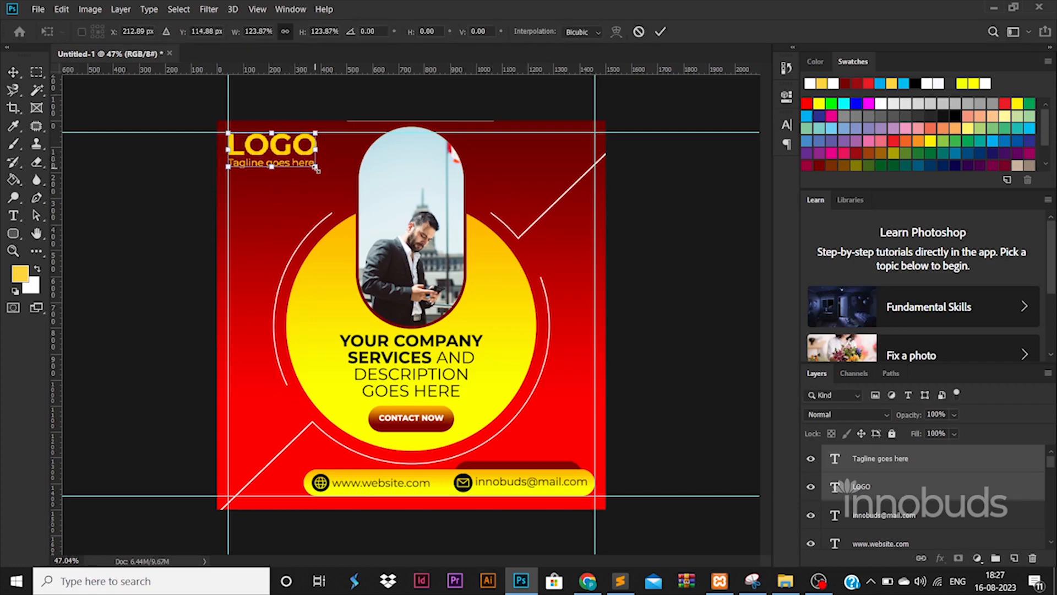
{"action": "key", "text": "Return"}
Step: Change the LOGO text color to white (ffffff)
{"action": "double_click", "coordinate": [832, 484]}
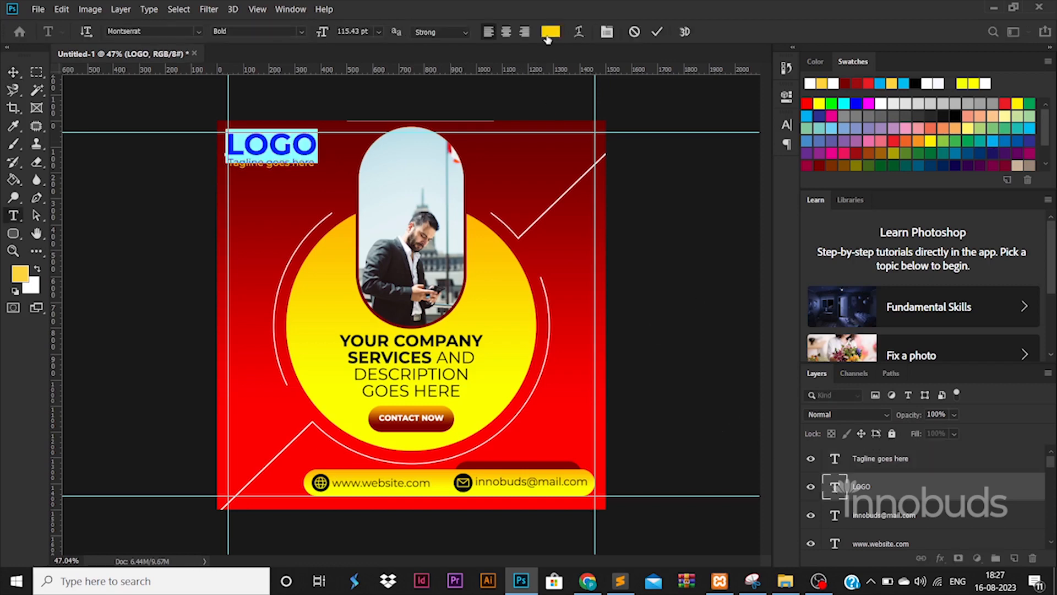
{"action": "left_click", "coordinate": [548, 35]}
{"action": "left_click_drag", "start_coordinate": [735, 325], "coordinate": [577, 175]}
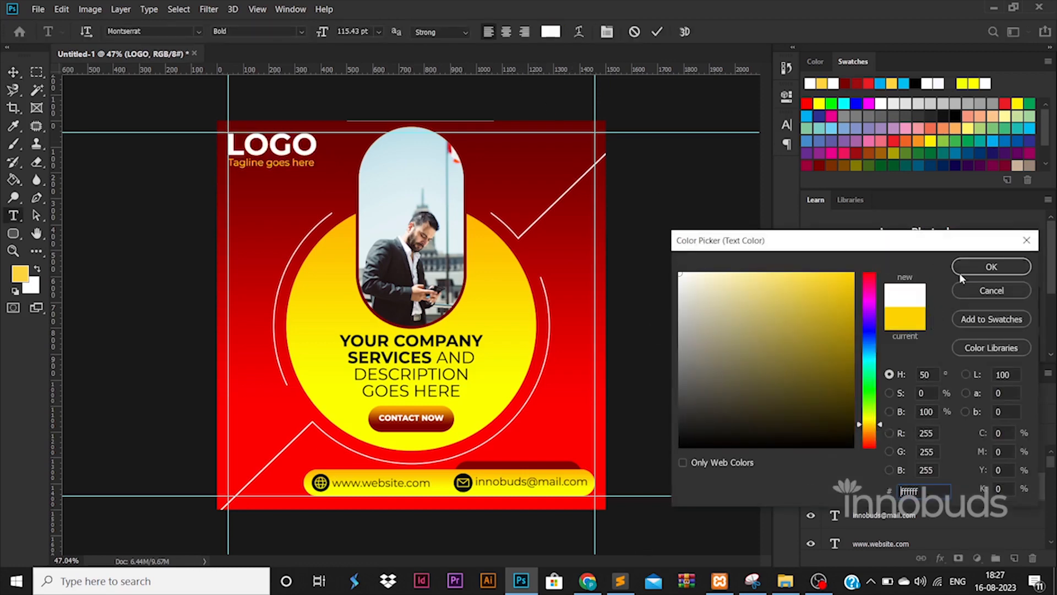
{"action": "left_click", "coordinate": [961, 271]}
{"action": "left_click", "coordinate": [13, 72]}
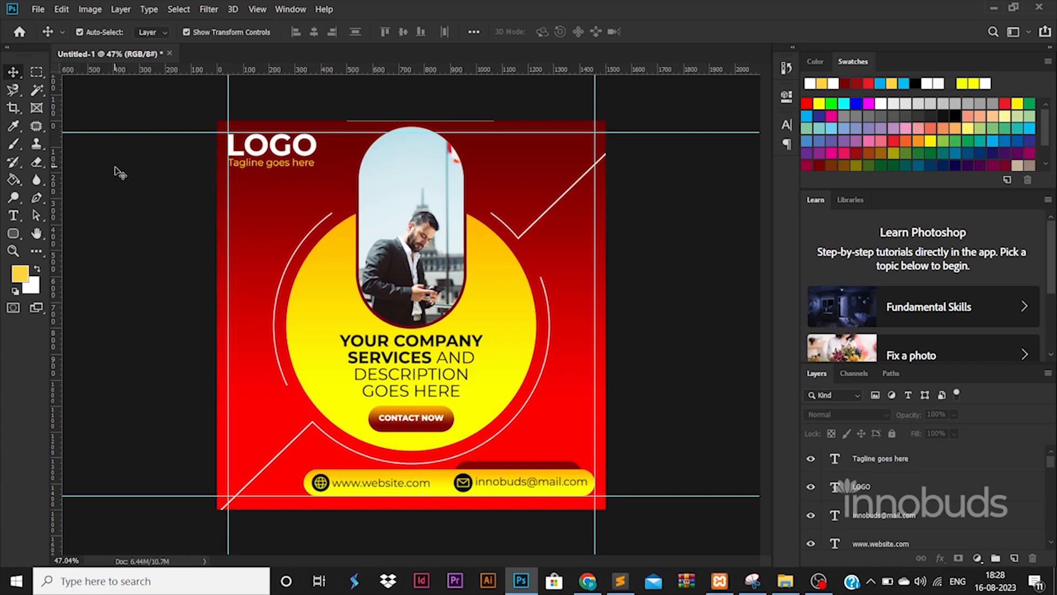
Step: Draw a wide ellipse about 1786 x 864 px across the lower part of the canvas and move it down
{"action": "right_click", "coordinate": [13, 233]}
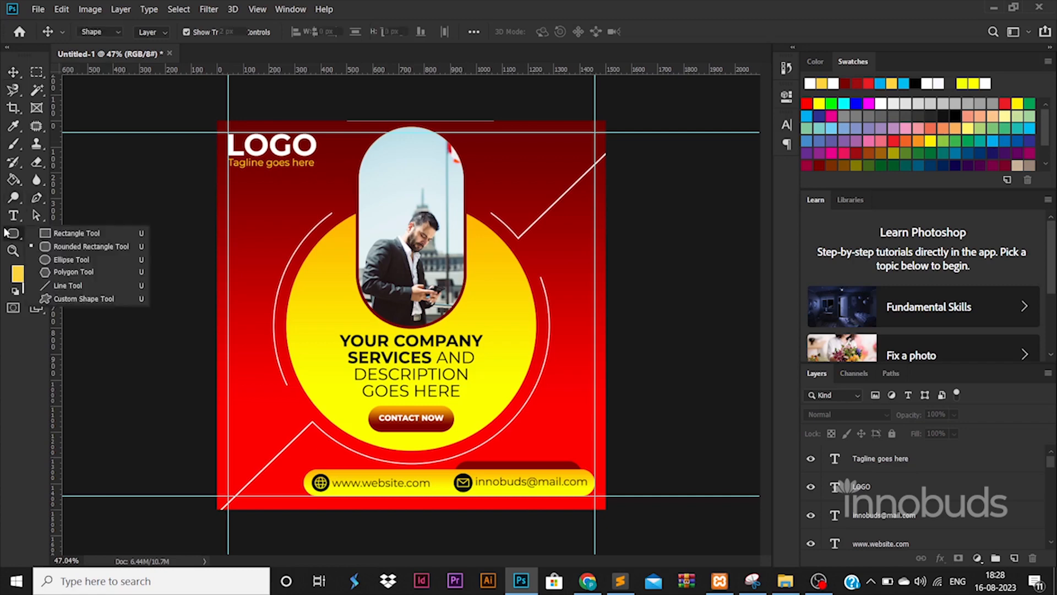
{"action": "left_click", "coordinate": [60, 260]}
{"action": "left_click_drag", "start_coordinate": [185, 346], "coordinate": [646, 570]}
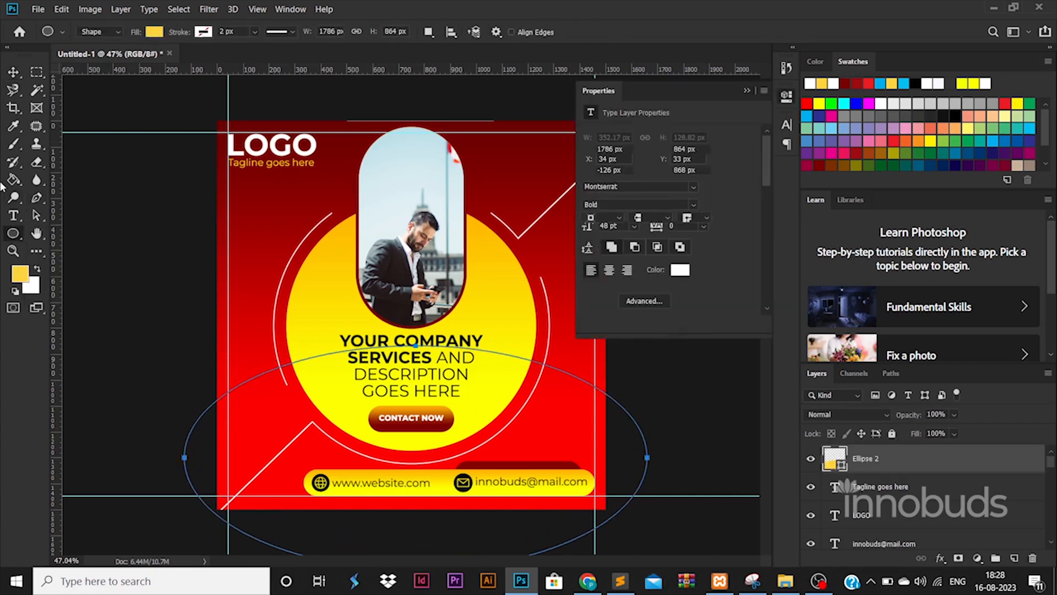
{"action": "left_click", "coordinate": [13, 72]}
{"action": "left_click_drag", "start_coordinate": [476, 421], "coordinate": [474, 454]}
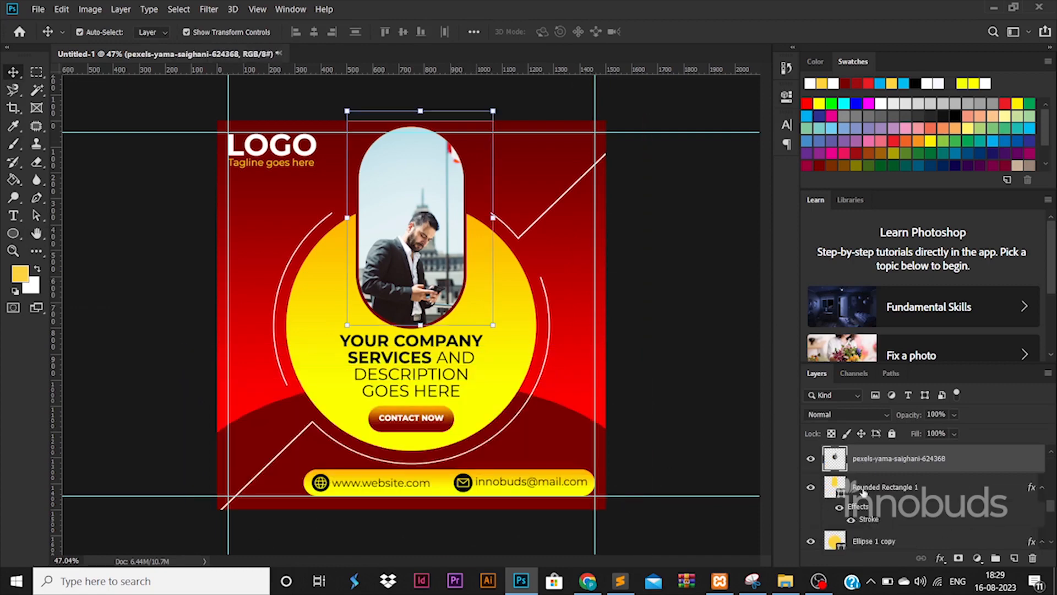
Step: Scale the photo and its rounded frame together to 96.78% and delete the leftover photo strip above the frame
{"action": "left_click_drag", "start_coordinate": [493, 111], "coordinate": [489, 117]}
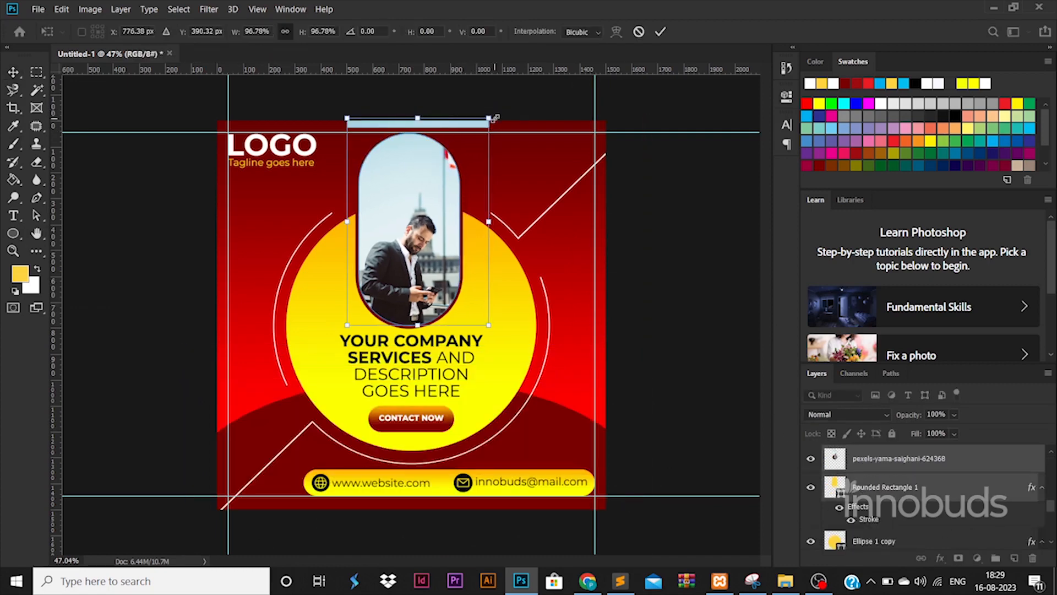
{"action": "left_click", "coordinate": [37, 72]}
{"action": "left_click_drag", "start_coordinate": [328, 120], "coordinate": [546, 133]}
{"action": "left_click", "coordinate": [871, 477]}
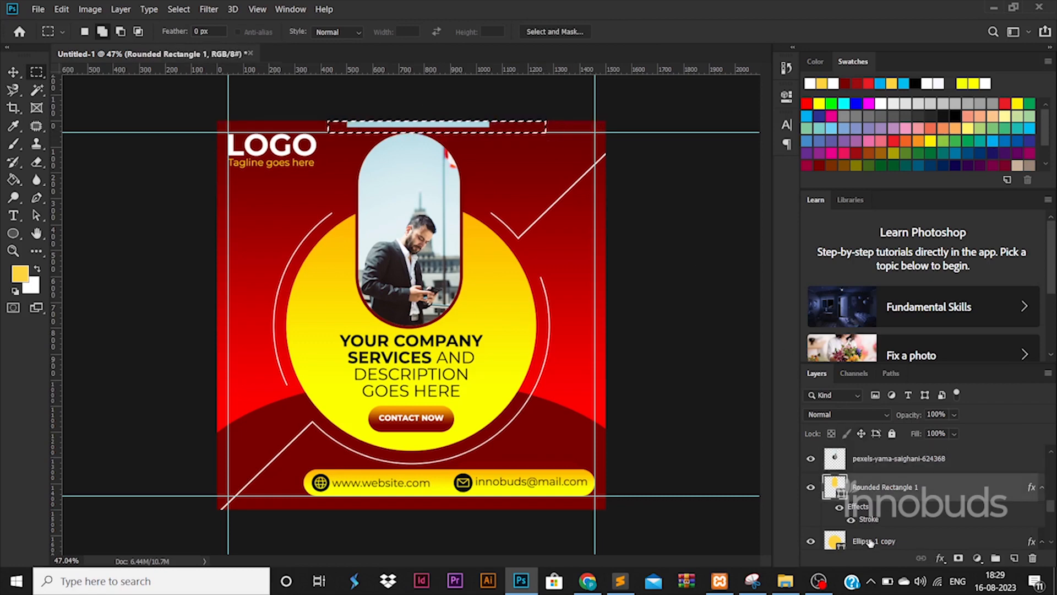
{"action": "left_click", "coordinate": [868, 460]}
{"action": "scroll", "coordinate": [448, 272], "scroll_direction": "up", "scroll_amount": 3}
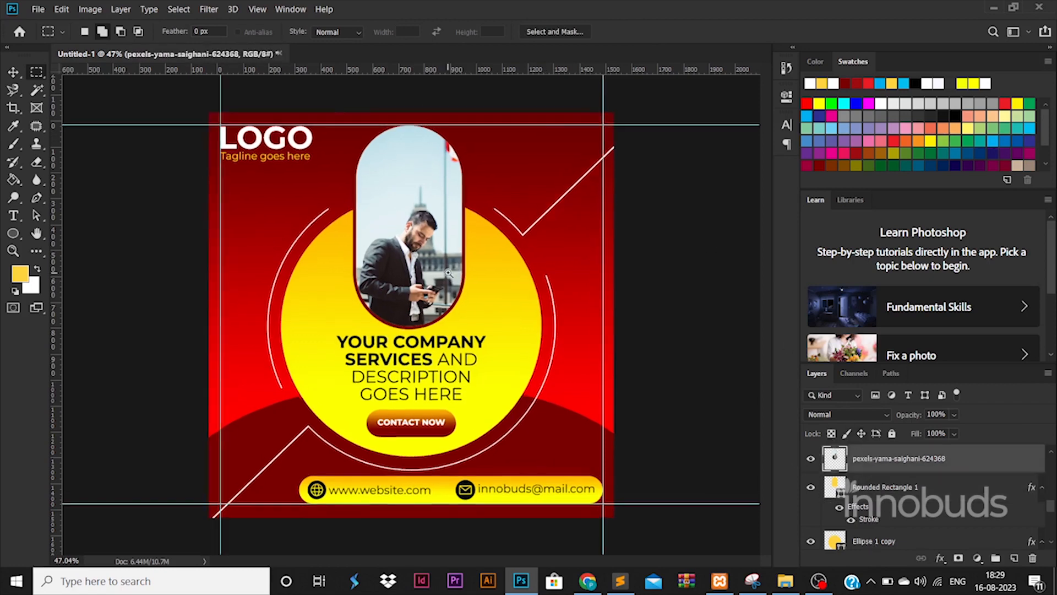
{"action": "scroll", "coordinate": [448, 272], "scroll_direction": "down", "scroll_amount": 3}
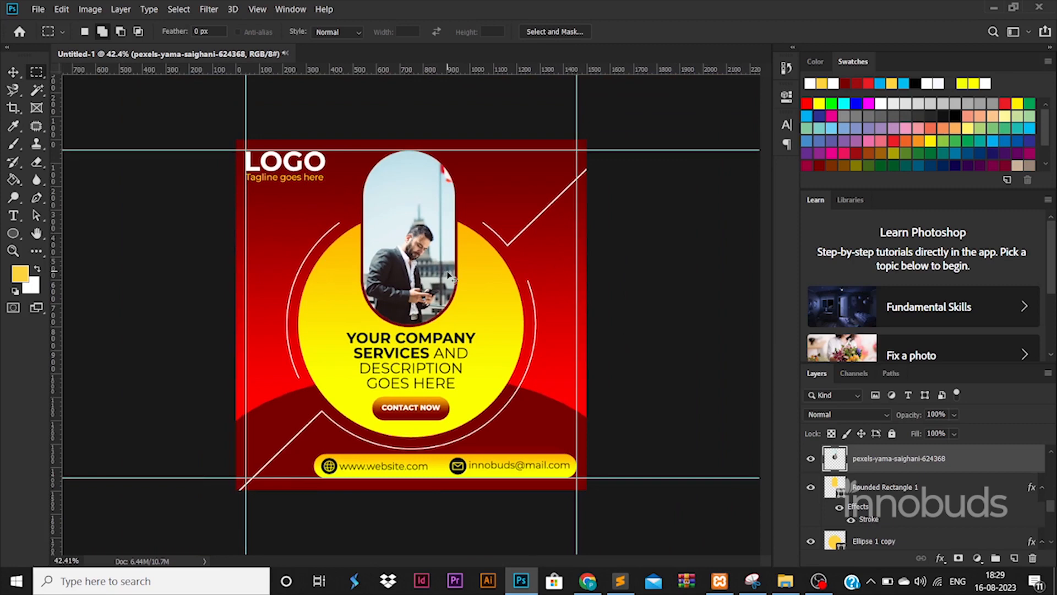
{"action": "key", "text": "ctrl+plus"}
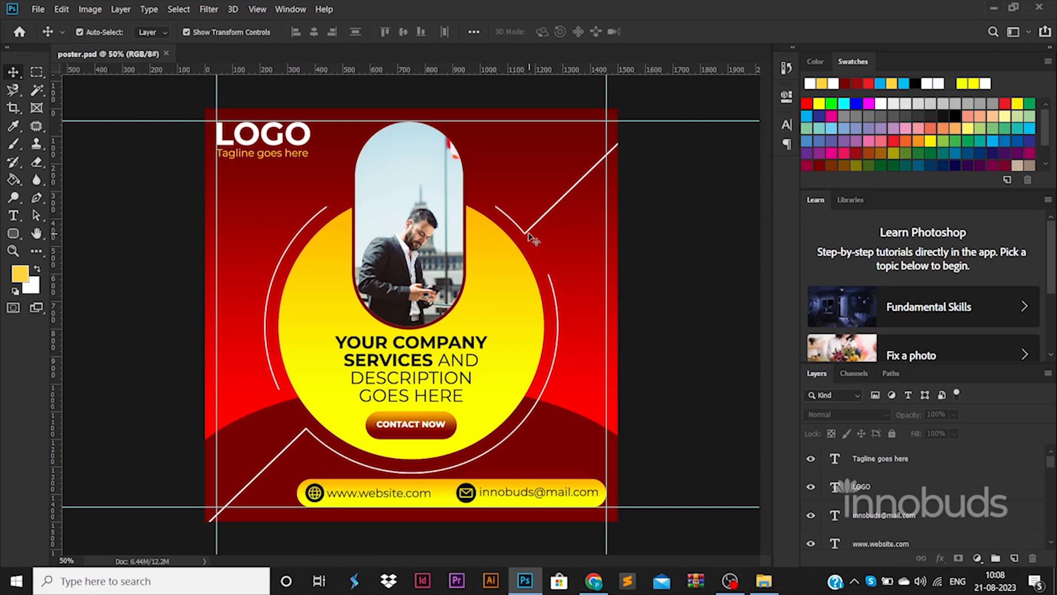
Step: Rasterize the Rectangle 2 copy, Rectangle 2 and Ellipse 1 layers that make up the thin white lines
{"action": "left_click", "coordinate": [526, 233]}
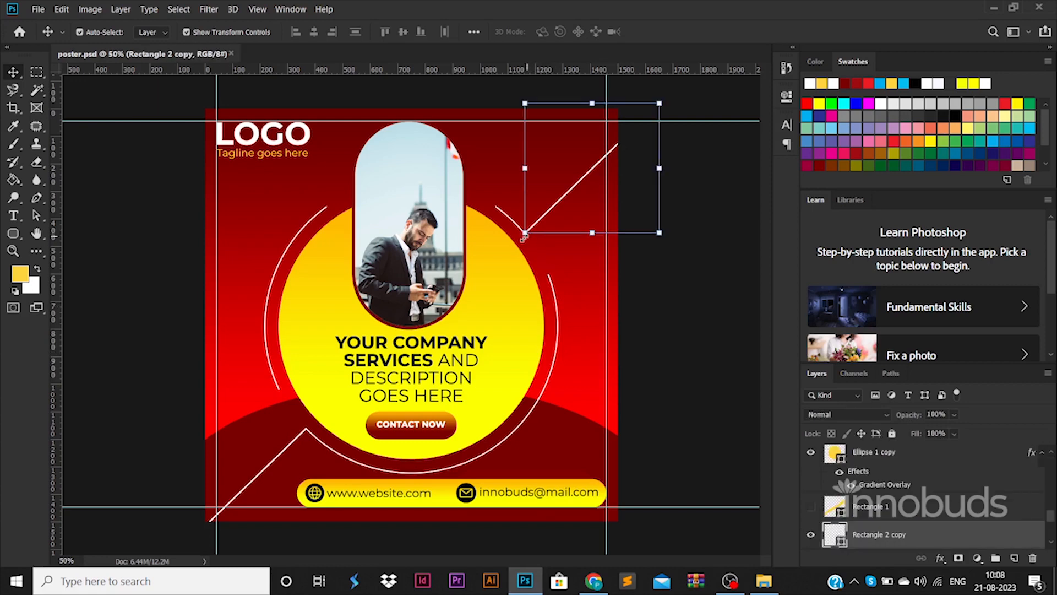
{"action": "scroll", "coordinate": [910, 497], "scroll_direction": "down", "scroll_amount": 2}
{"action": "left_click", "coordinate": [905, 507], "text": "ctrl"}
{"action": "left_click", "coordinate": [905, 507]}
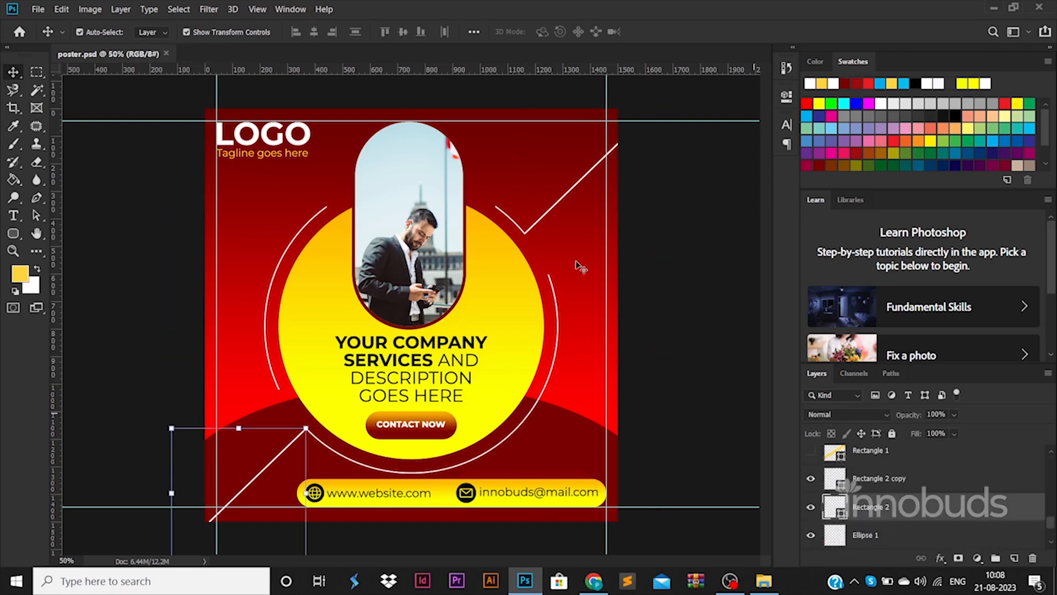
{"action": "left_click", "coordinate": [861, 475], "text": "ctrl"}
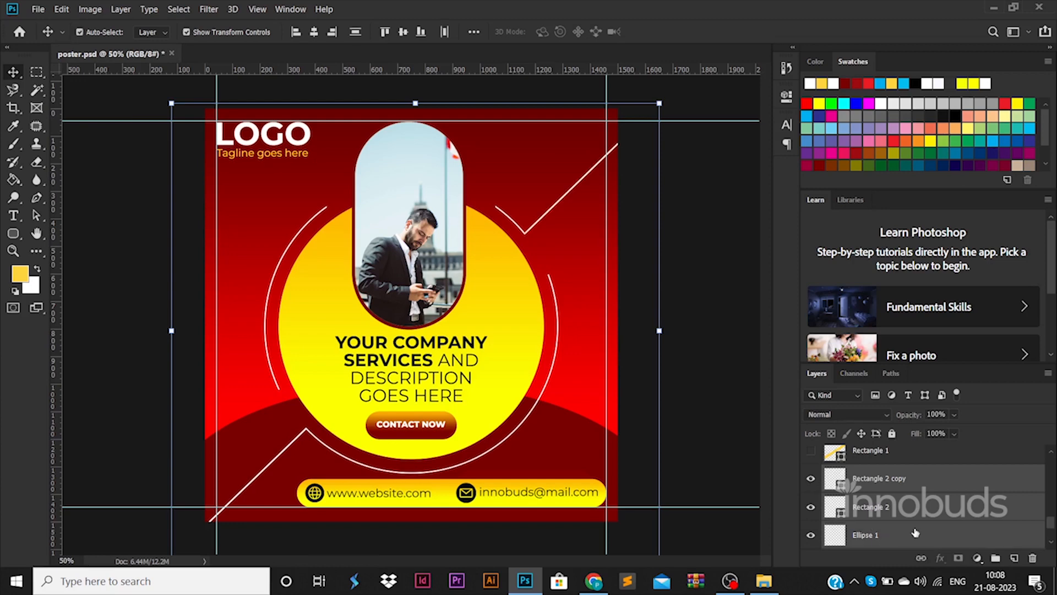
{"action": "right_click", "coordinate": [914, 507]}
{"action": "left_click", "coordinate": [765, 197]}
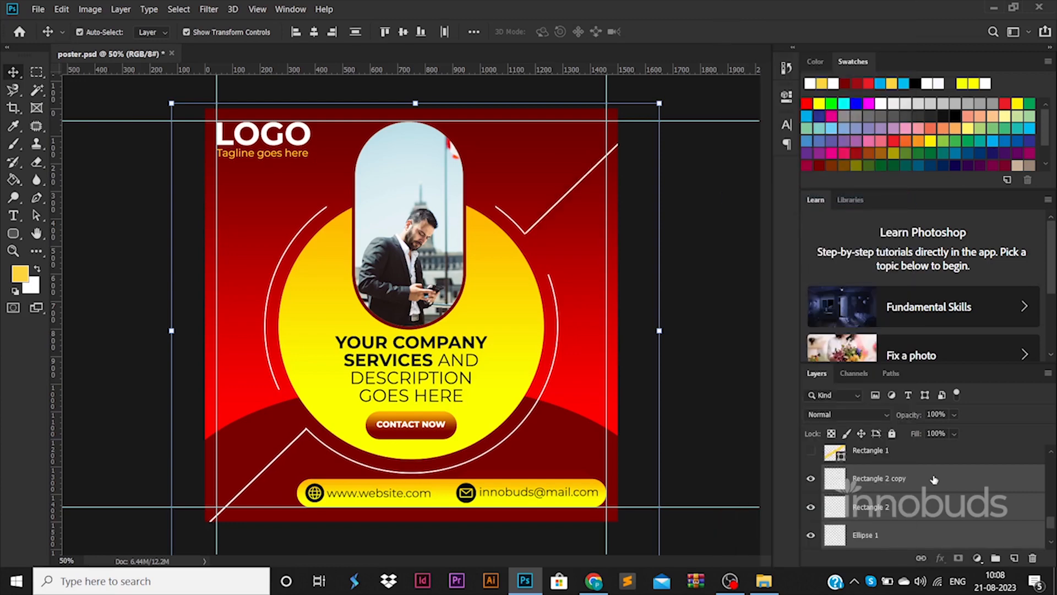
Step: Add a white 5 px outside Stroke effect at 100% opacity to the upper diagonal line layer, Rectangle 2 copy
{"action": "left_click", "coordinate": [938, 479]}
{"action": "double_click", "coordinate": [938, 479]}
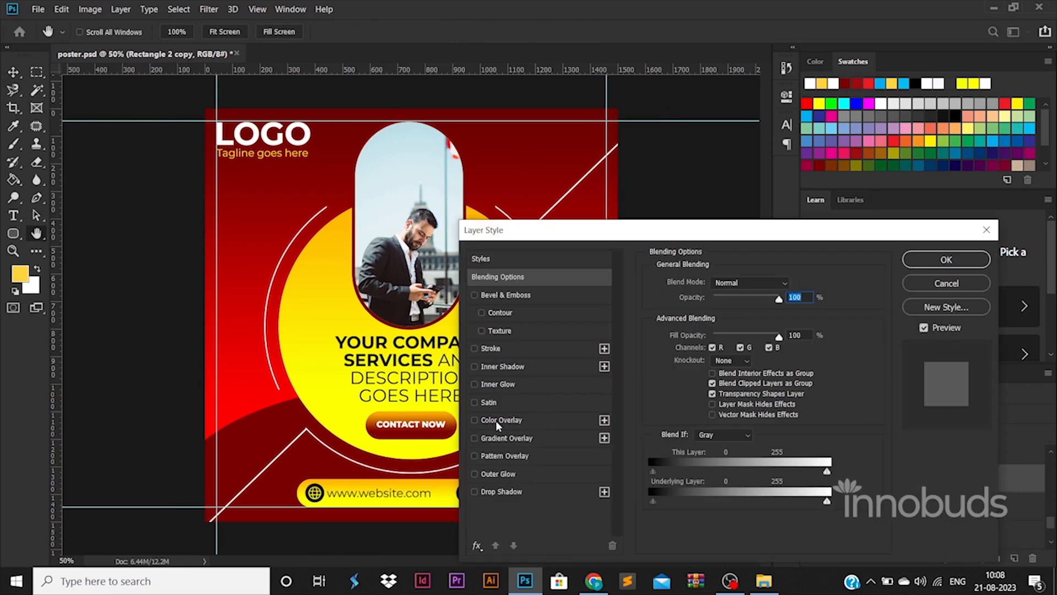
{"action": "left_click", "coordinate": [501, 348]}
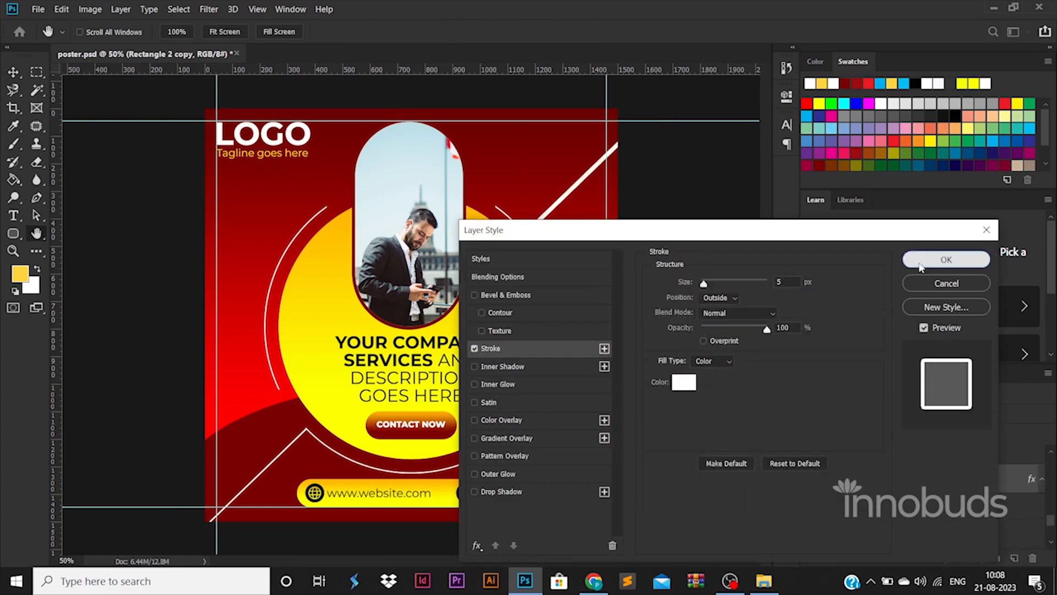
{"action": "left_click", "coordinate": [942, 260]}
Step: Copy the layer style of Rectangle 2 copy and paste it onto the Rectangle 2 and Ellipse 1 layers
{"action": "right_click", "coordinate": [888, 480]}
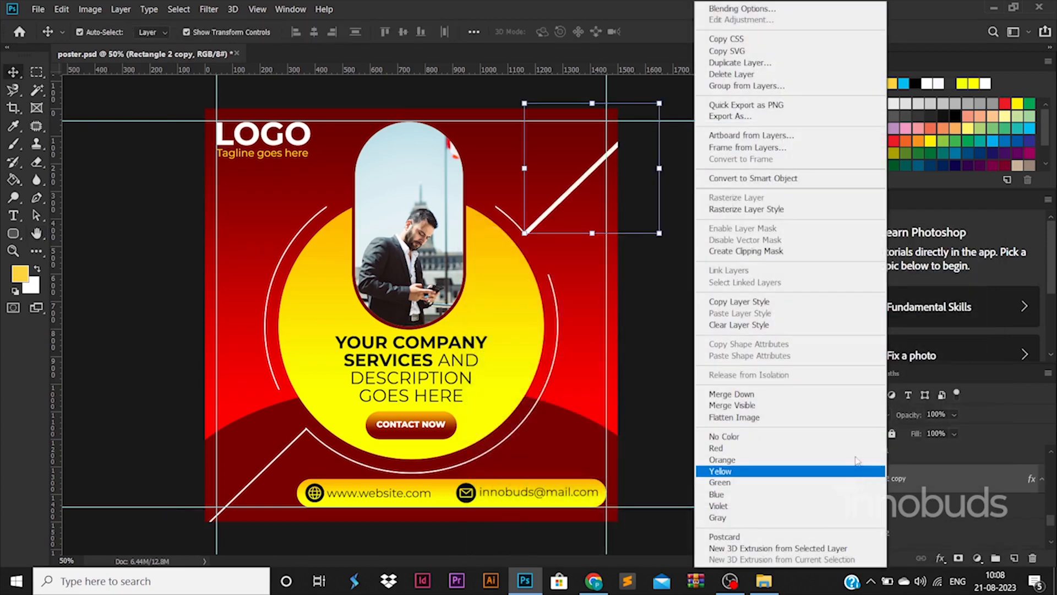
{"action": "left_click", "coordinate": [788, 307]}
{"action": "left_click", "coordinate": [897, 471], "text": "shift"}
{"action": "right_click", "coordinate": [897, 470]}
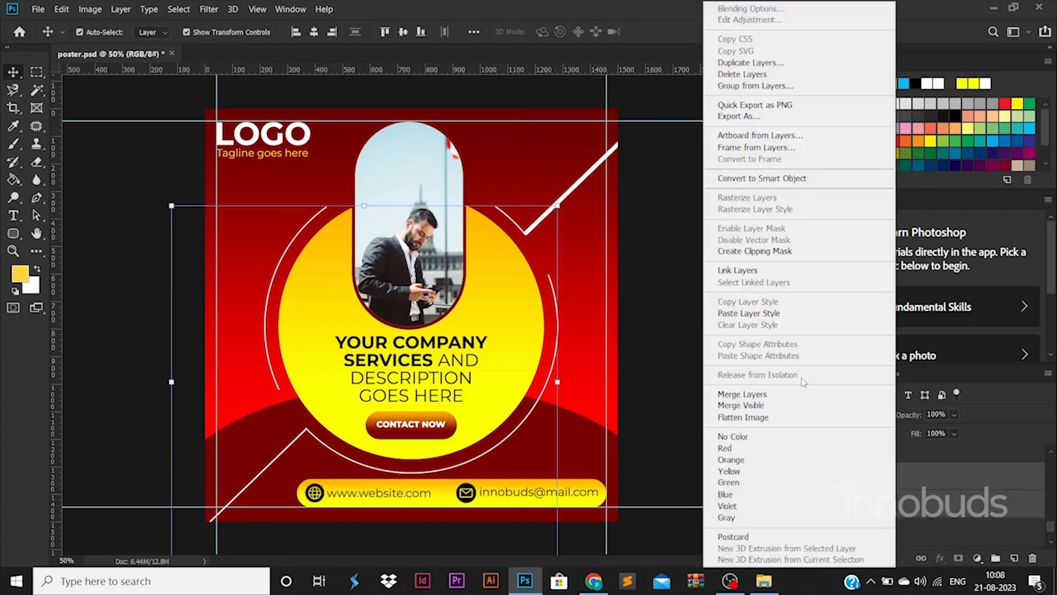
{"action": "left_click", "coordinate": [773, 314]}
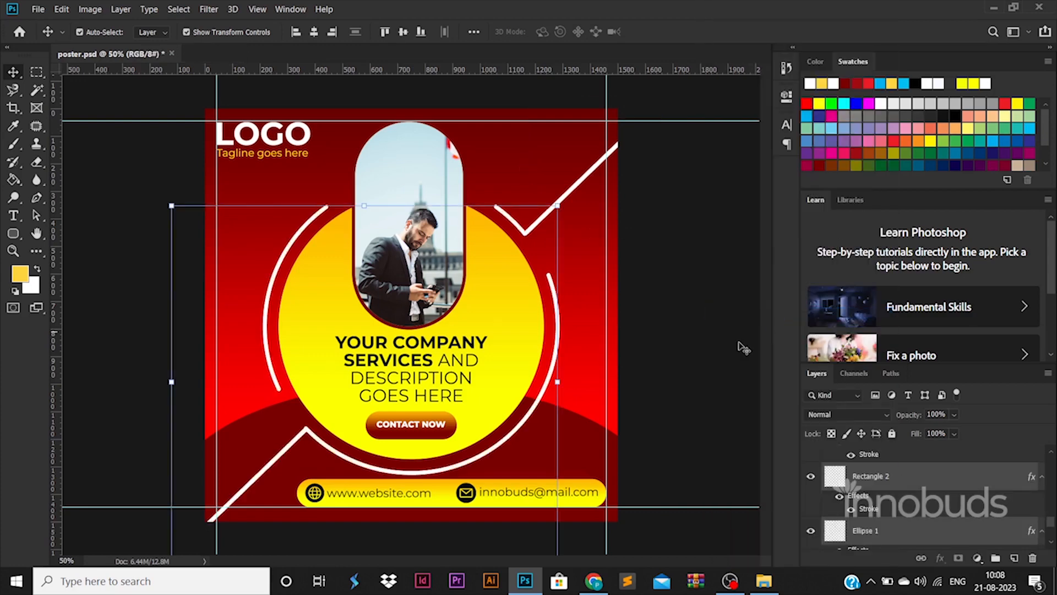
{"action": "left_click", "coordinate": [472, 297]}
{"action": "left_click", "coordinate": [515, 346], "text": "shift"}
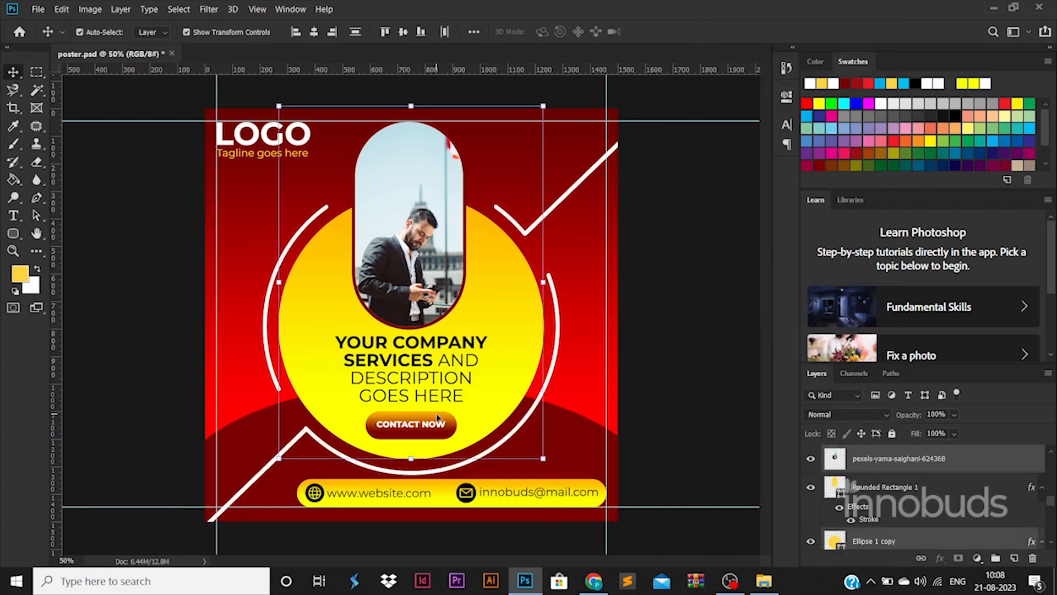
{"action": "scroll", "coordinate": [885, 516], "scroll_direction": "down", "scroll_amount": 5}
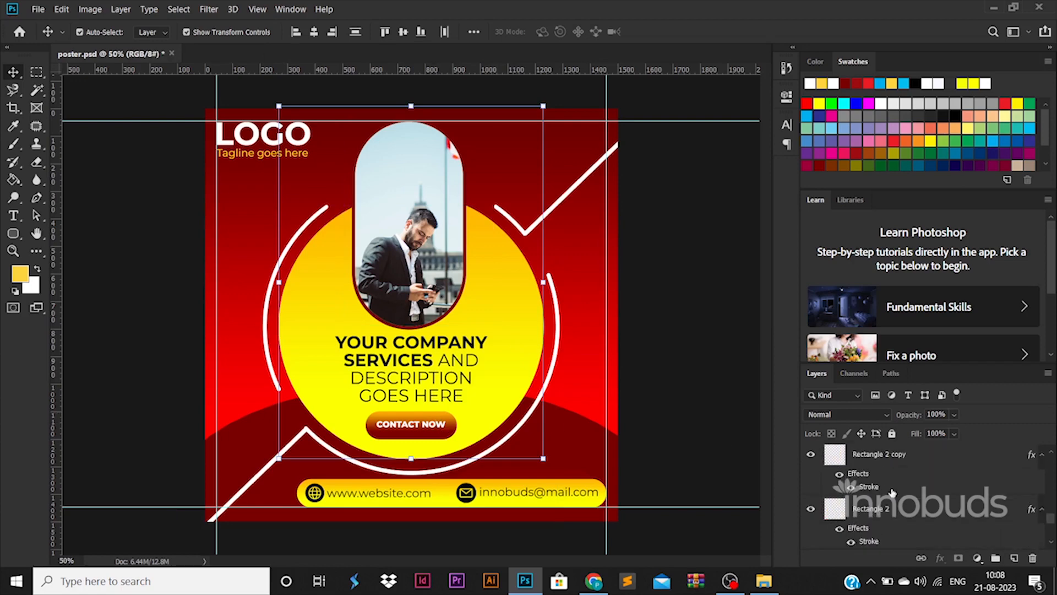
{"action": "left_click", "coordinate": [903, 464], "text": "ctrl"}
{"action": "left_click", "coordinate": [903, 513], "text": "ctrl"}
{"action": "scroll", "coordinate": [904, 513], "scroll_direction": "down", "scroll_amount": 1}
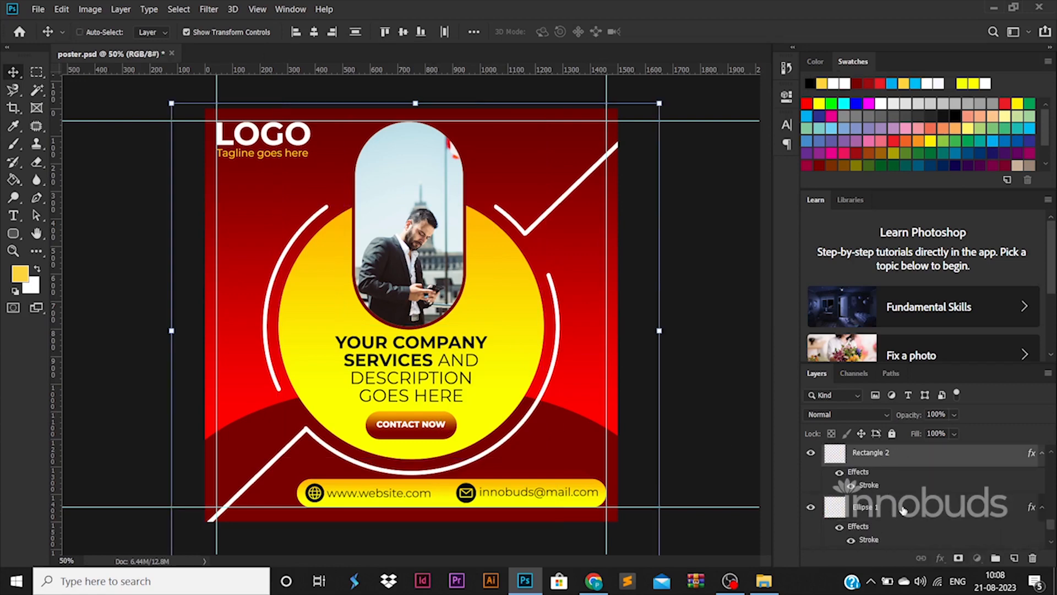
{"action": "left_click", "coordinate": [905, 513], "text": "ctrl"}
{"action": "left_click_drag", "start_coordinate": [399, 360], "coordinate": [413, 345]}
{"action": "left_click", "coordinate": [404, 318]}
{"action": "key", "text": "ctrl+z"}
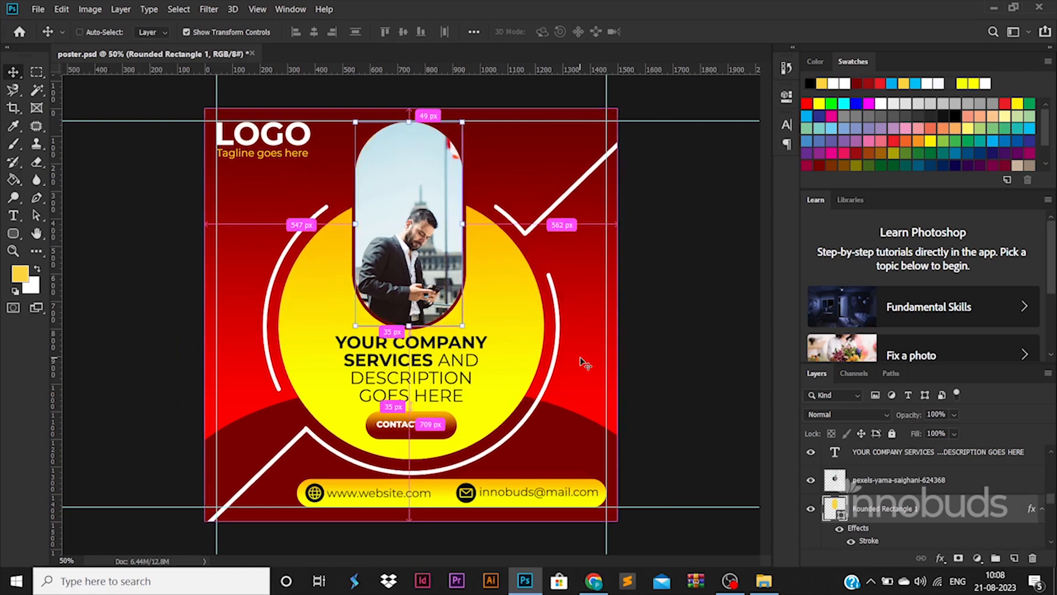
Step: Try to group the photo, rounded frame, service text, button and white line layers
{"action": "scroll", "coordinate": [886, 496], "scroll_direction": "down", "scroll_amount": 5}
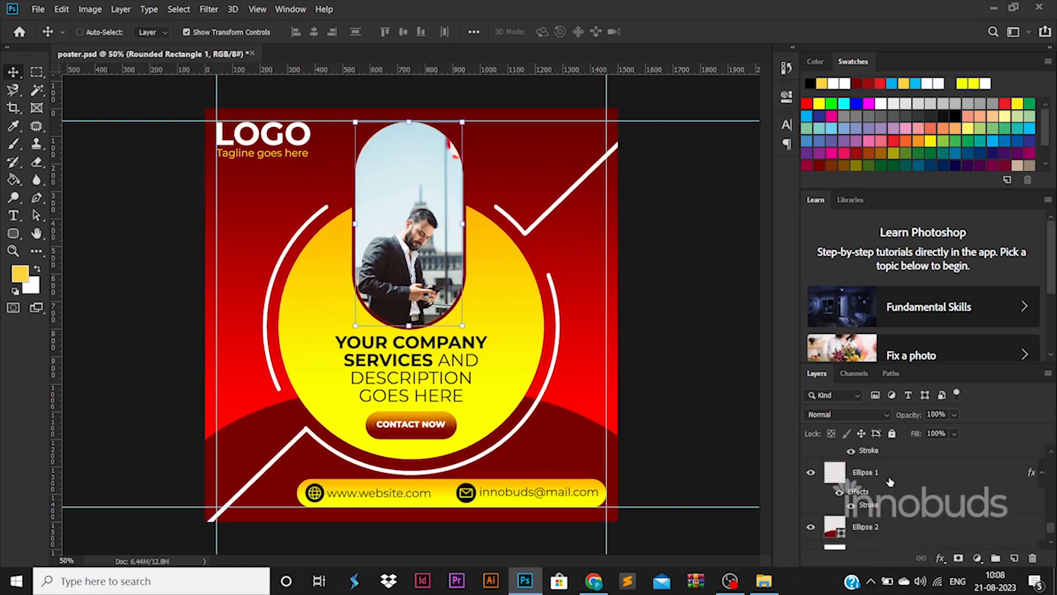
{"action": "left_click", "coordinate": [887, 486], "text": "ctrl"}
{"action": "scroll", "coordinate": [887, 490], "scroll_direction": "up", "scroll_amount": 3}
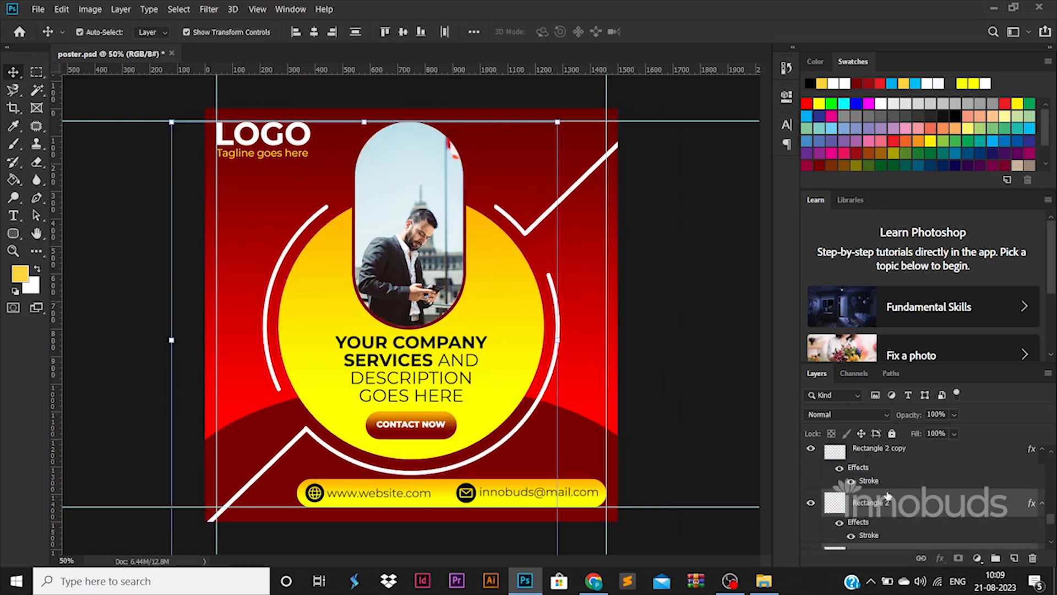
{"action": "scroll", "coordinate": [888, 495], "scroll_direction": "up", "scroll_amount": 5}
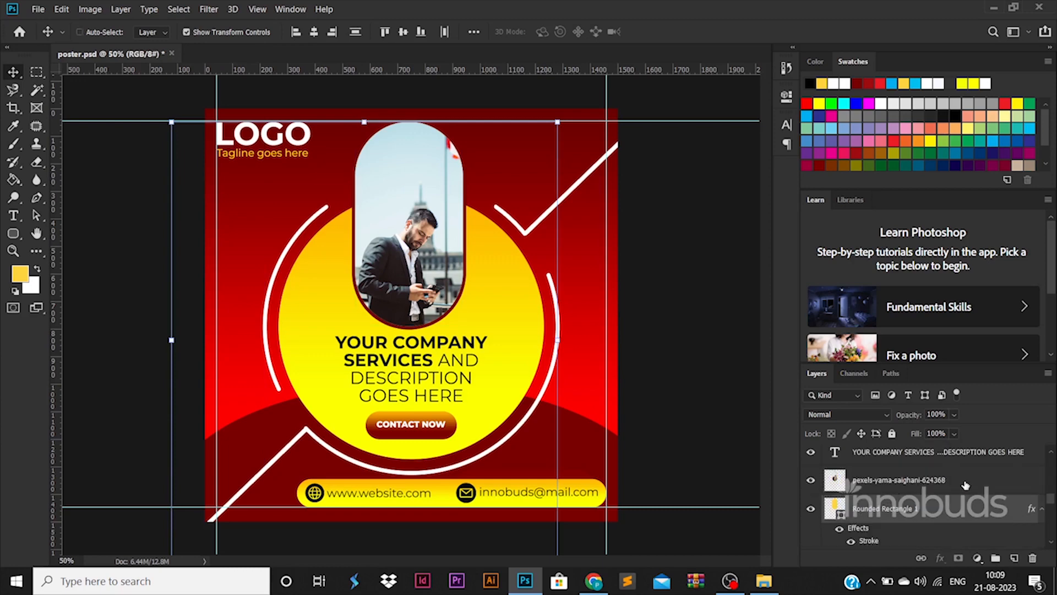
{"action": "left_click", "coordinate": [965, 484], "text": "ctrl"}
{"action": "left_click", "coordinate": [361, 343], "text": "shift"}
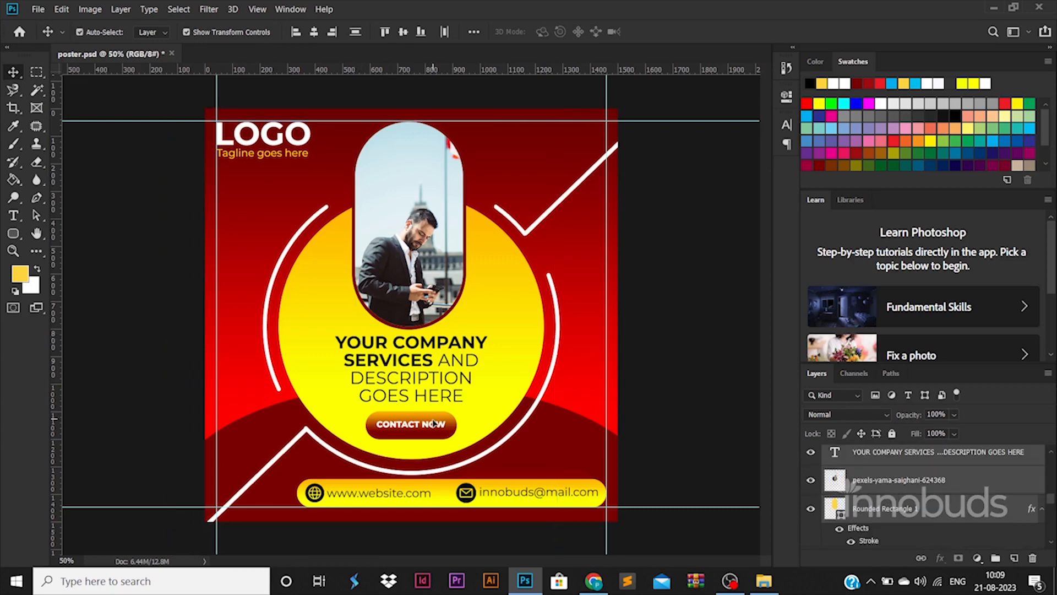
{"action": "left_click", "coordinate": [574, 192], "text": "shift"}
{"action": "key", "text": "ctrl+g"}
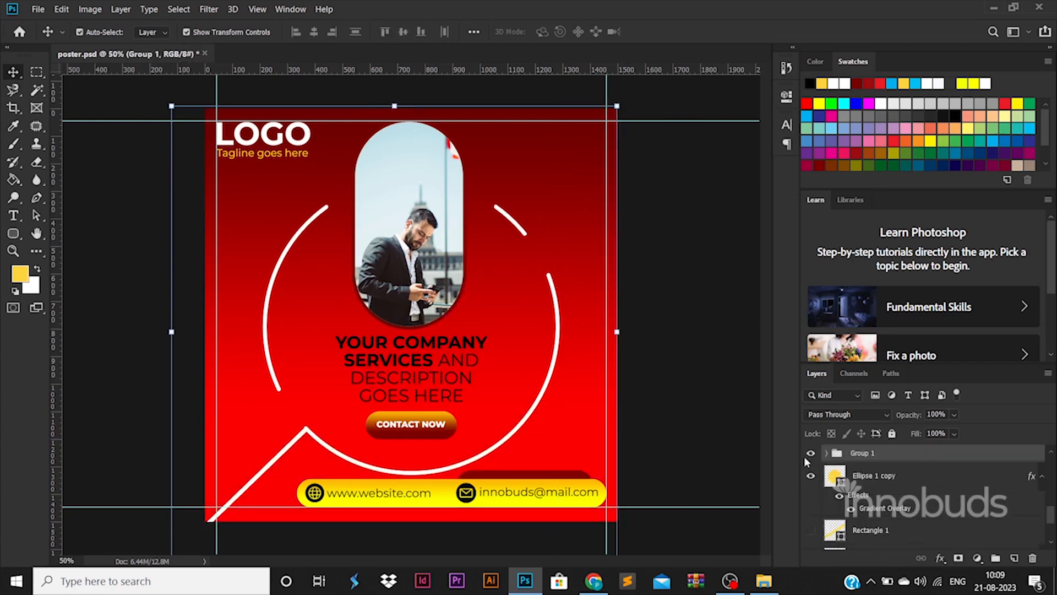
{"action": "key", "text": "ctrl+z"}
Step: Group the yellow circle, framed photo, service text, button and white lines, and scale the group down slightly
{"action": "left_click", "coordinate": [694, 382]}
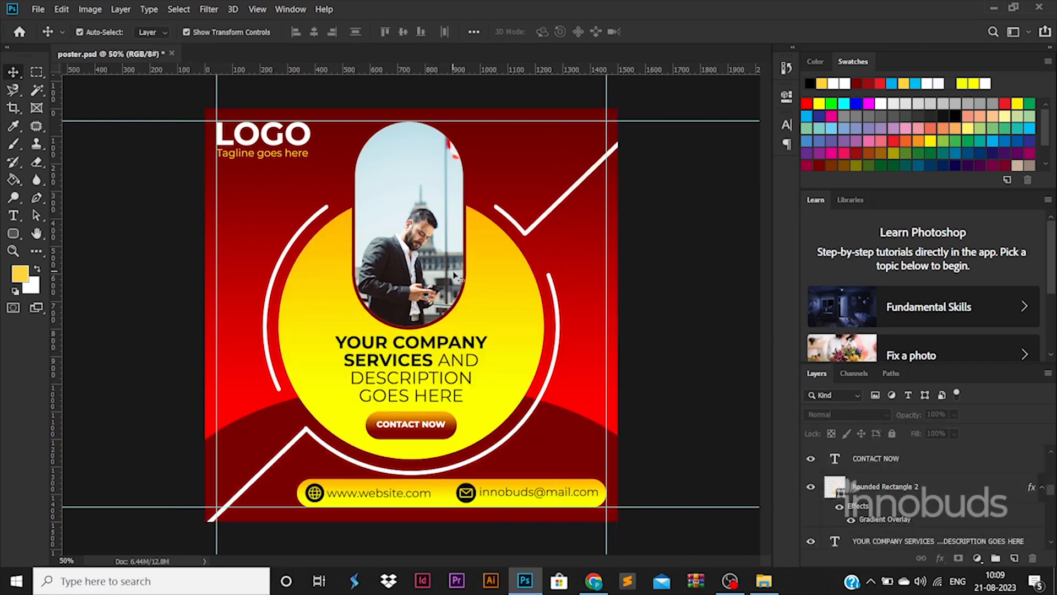
{"action": "left_click", "coordinate": [472, 290]}
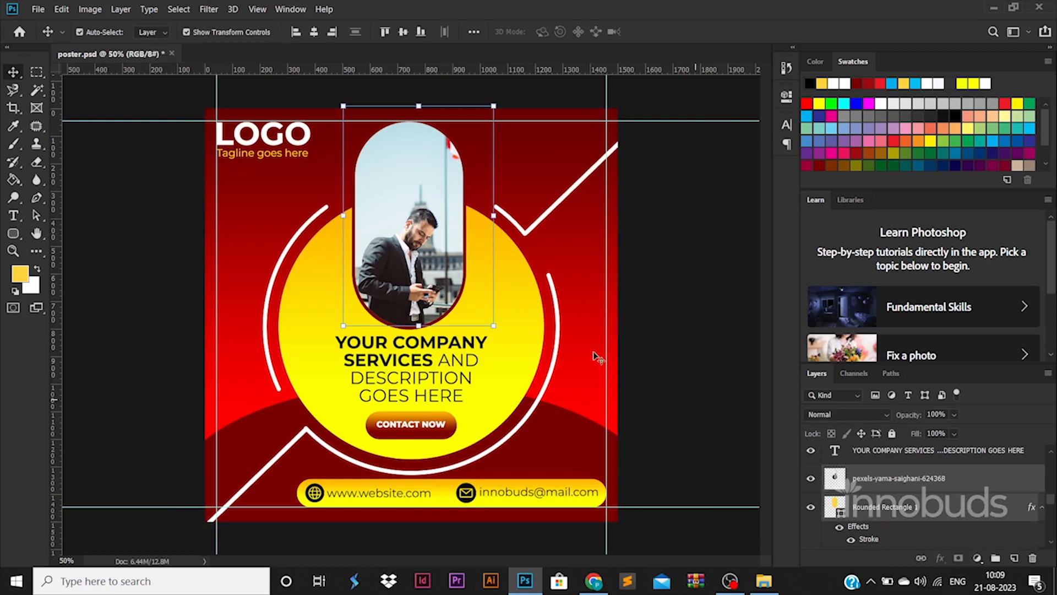
{"action": "key", "text": "ctrl+shift+z"}
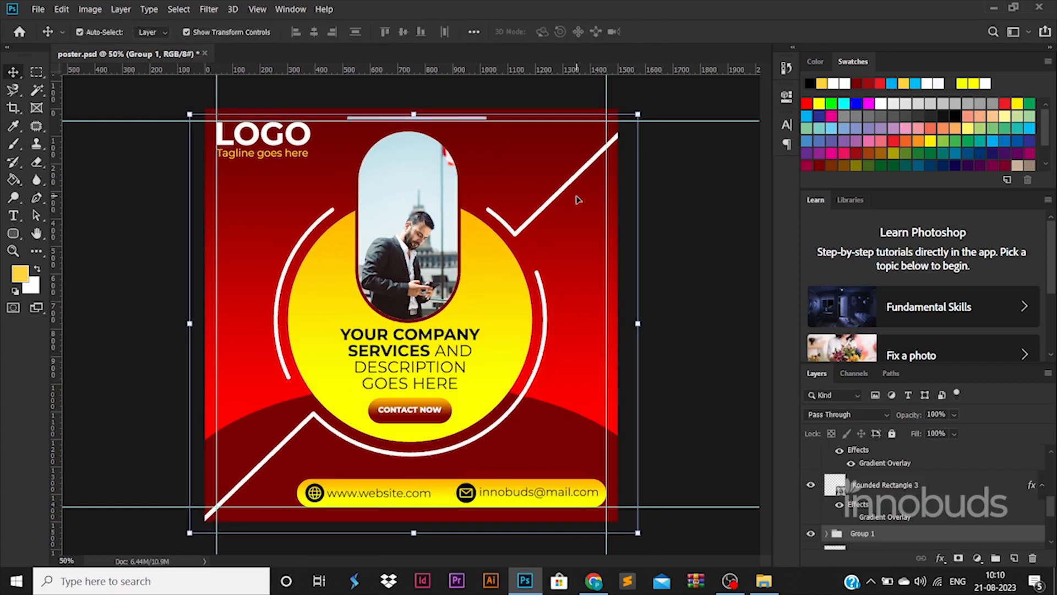
Step: Nudge the grouped central composition slightly to the right to center it on the canvas
{"action": "key", "text": "ctrl+t"}
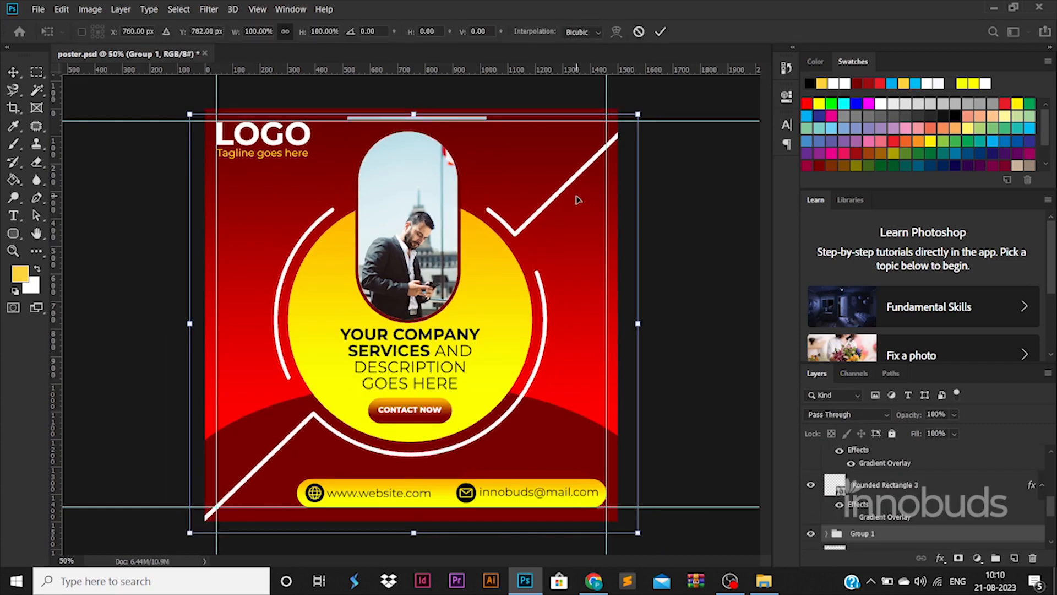
{"action": "key", "text": "Right"}
{"action": "key", "text": "Right"}
{"action": "key", "text": "Right"}
{"action": "key", "text": "Return"}
{"action": "left_click", "coordinate": [756, 341]}
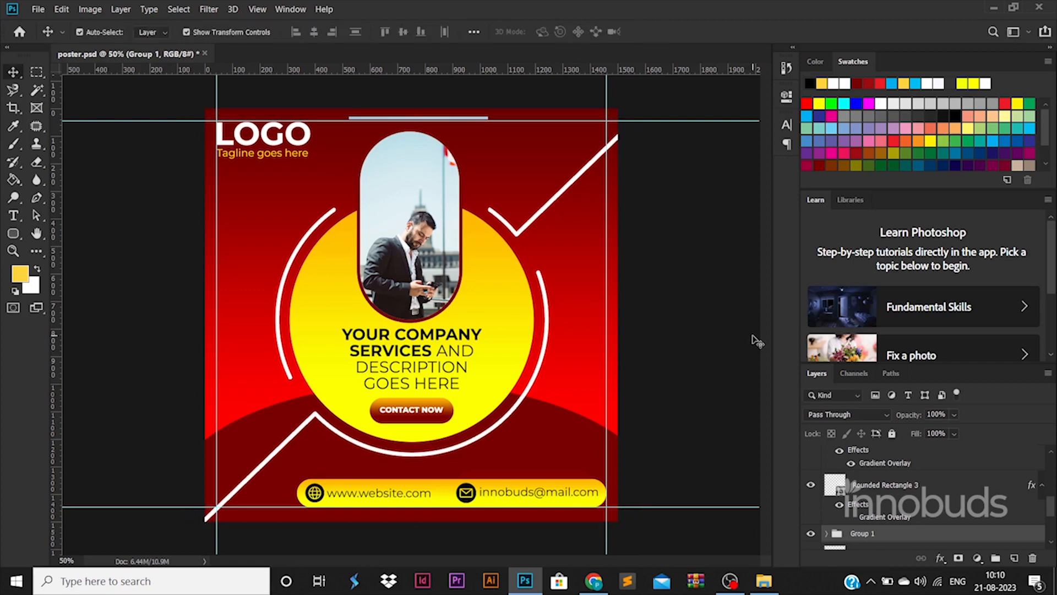
Step: Delete the leftover horizontal strip of the businessman photo above the rounded frame
{"action": "left_click", "coordinate": [437, 152]}
{"action": "left_click", "coordinate": [36, 72]}
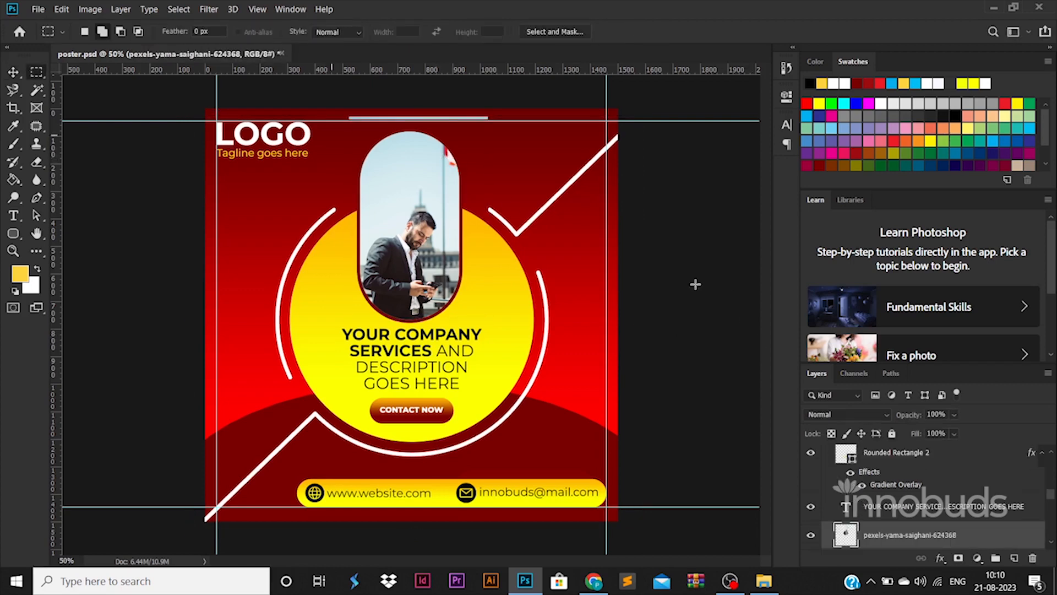
{"action": "left_click_drag", "start_coordinate": [343, 108], "coordinate": [572, 131]}
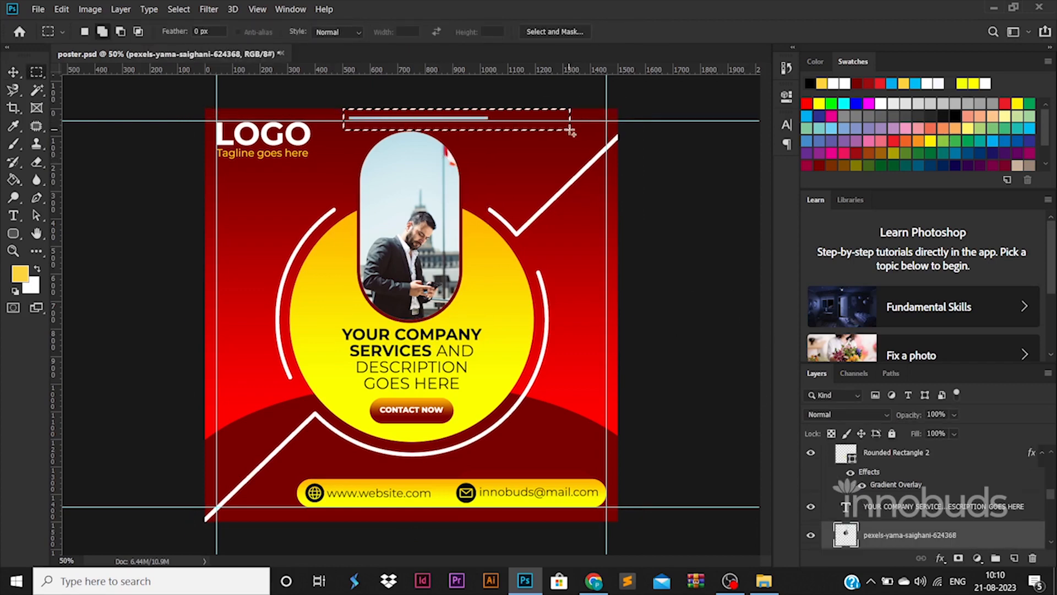
{"action": "left_click", "coordinate": [573, 131]}
Step: Place the blue skyscraper JPG from the 84-55 folder into the poster, centered at 25% scale
{"action": "left_click", "coordinate": [763, 581]}
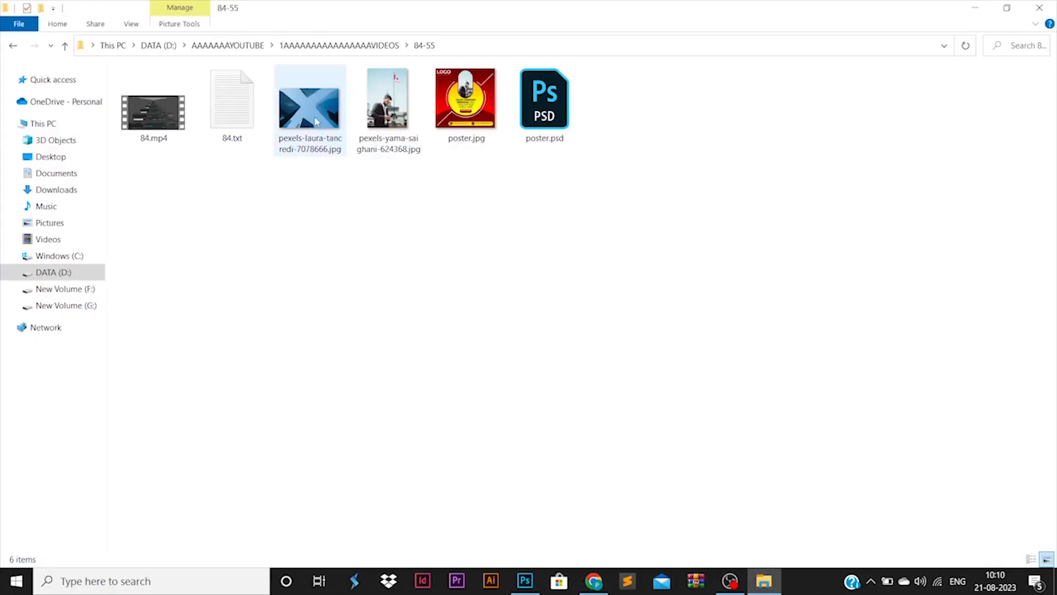
{"action": "left_click_drag", "start_coordinate": [309, 111], "coordinate": [529, 265]}
{"action": "key", "text": "alt+Tab"}
{"action": "key", "text": "alt+Tab"}
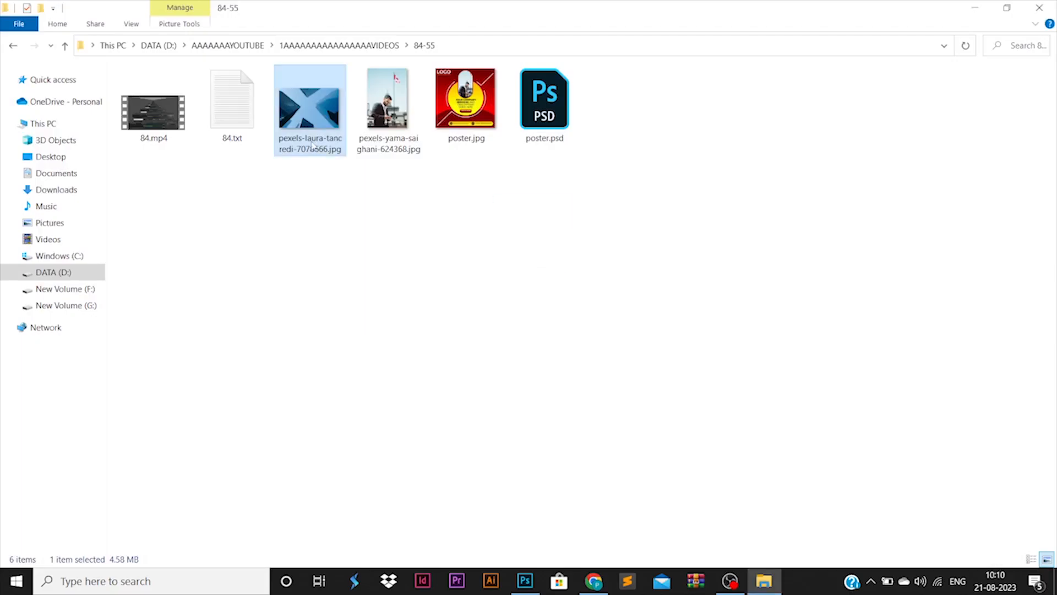
{"action": "left_click_drag", "start_coordinate": [313, 143], "coordinate": [538, 423]}
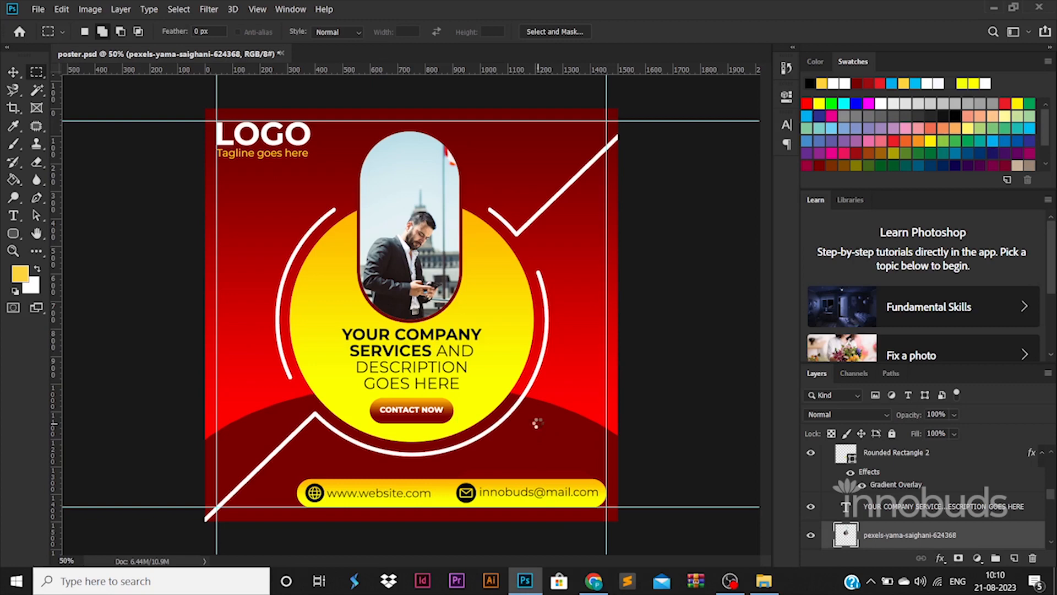
{"action": "key", "text": "Return"}
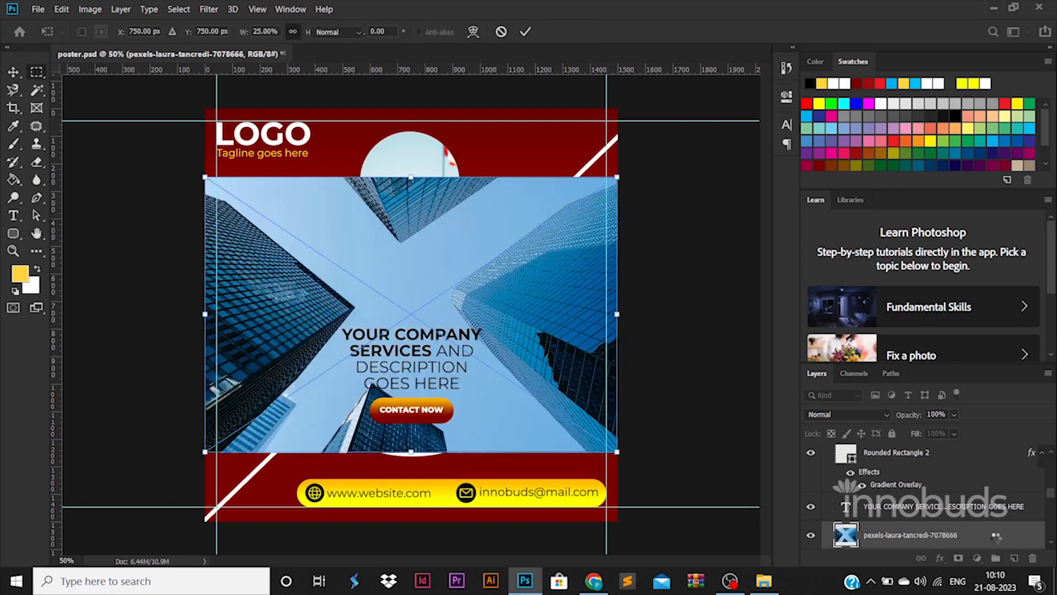
Step: Move the skyscraper layer below Ellipse 2, directly above Layer 0, and rasterize it
{"action": "scroll", "coordinate": [996, 542], "scroll_direction": "up", "scroll_amount": 3}
{"action": "left_click_drag", "start_coordinate": [993, 593], "coordinate": [930, 491]}
{"action": "right_click", "coordinate": [929, 482]}
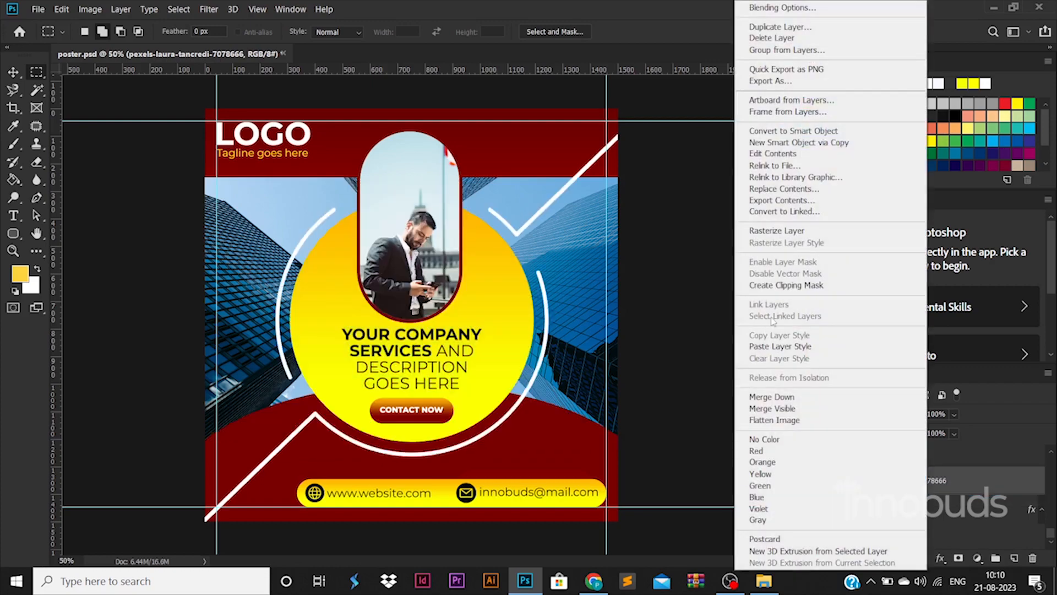
{"action": "left_click", "coordinate": [902, 230]}
Step: Scale the skyscraper image to about 131% and move it up so it covers the poster's upper area edge to edge
{"action": "key", "text": "ctrl+t"}
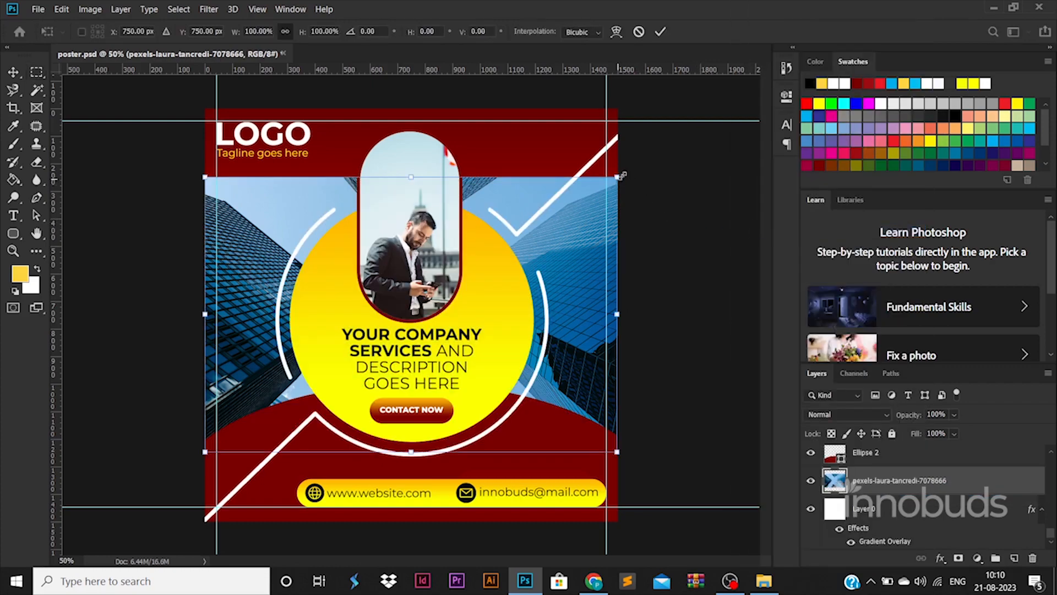
{"action": "left_click_drag", "start_coordinate": [618, 177], "coordinate": [559, 192]}
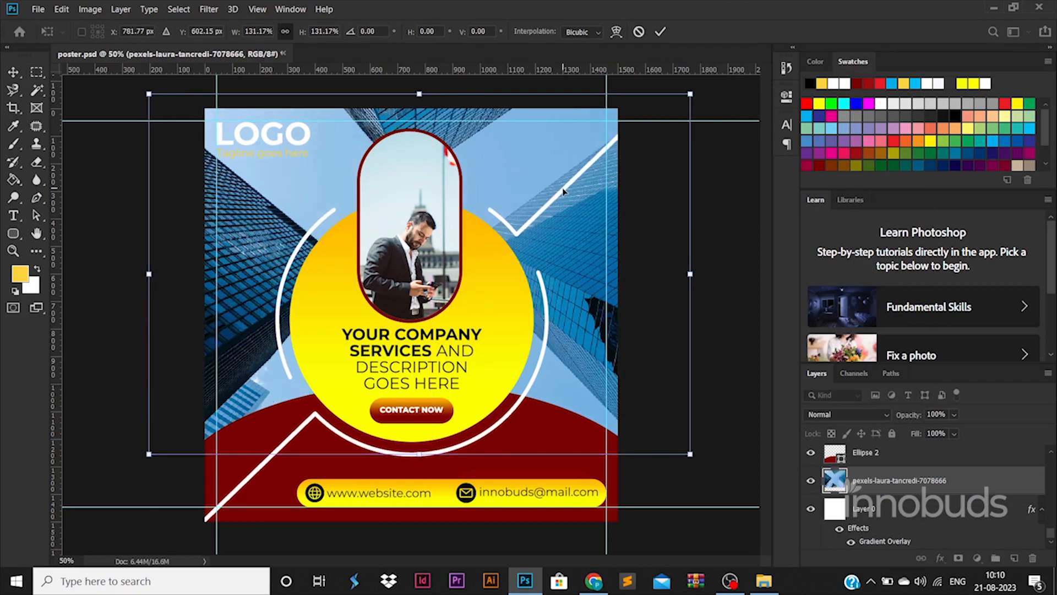
{"action": "key", "text": "Return"}
Step: Try the skyscraper layer at 50%, 90% and 20% opacity
{"action": "double_click", "coordinate": [936, 414]}
{"action": "type", "text": "50"}
{"action": "key", "text": "Return"}
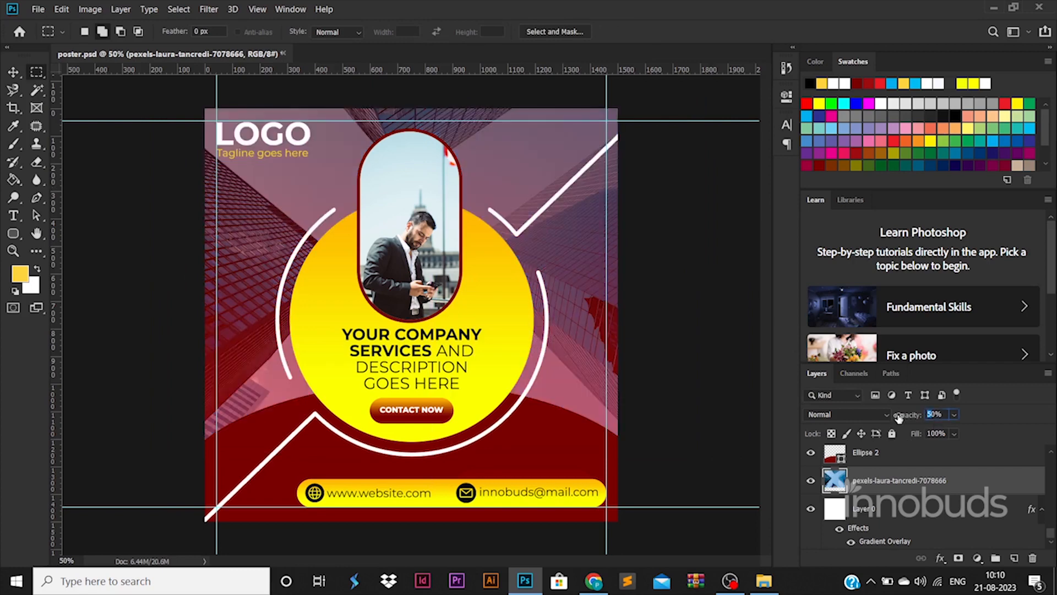
{"action": "type", "text": "90"}
{"action": "key", "text": "Return"}
{"action": "type", "text": "20"}
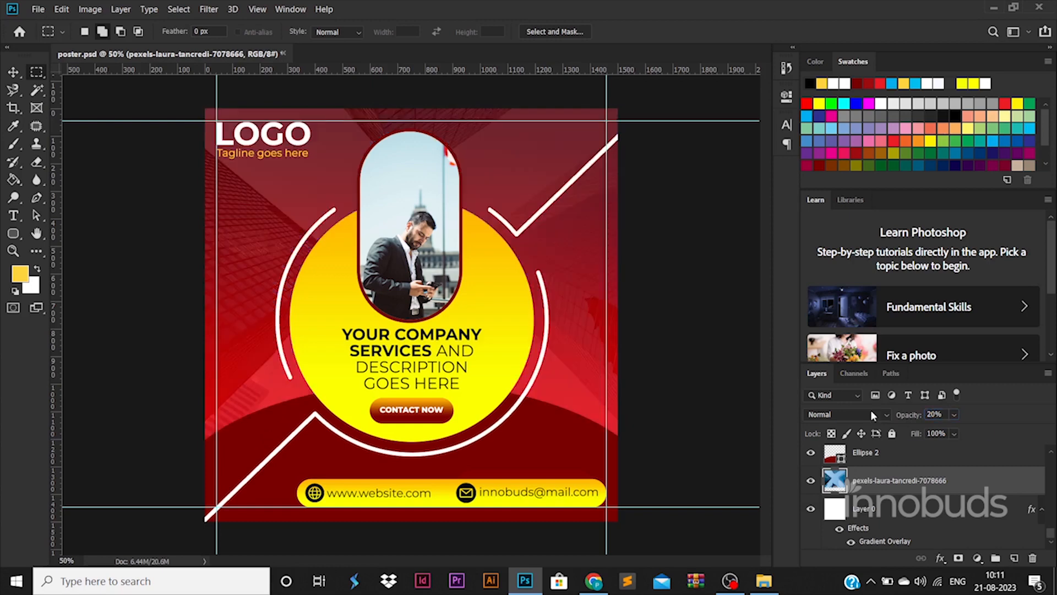
Step: Set the skyscraper layer's opacity to 26% and select Layer 0
{"action": "scroll", "coordinate": [934, 414], "scroll_direction": "up", "scroll_amount": 12}
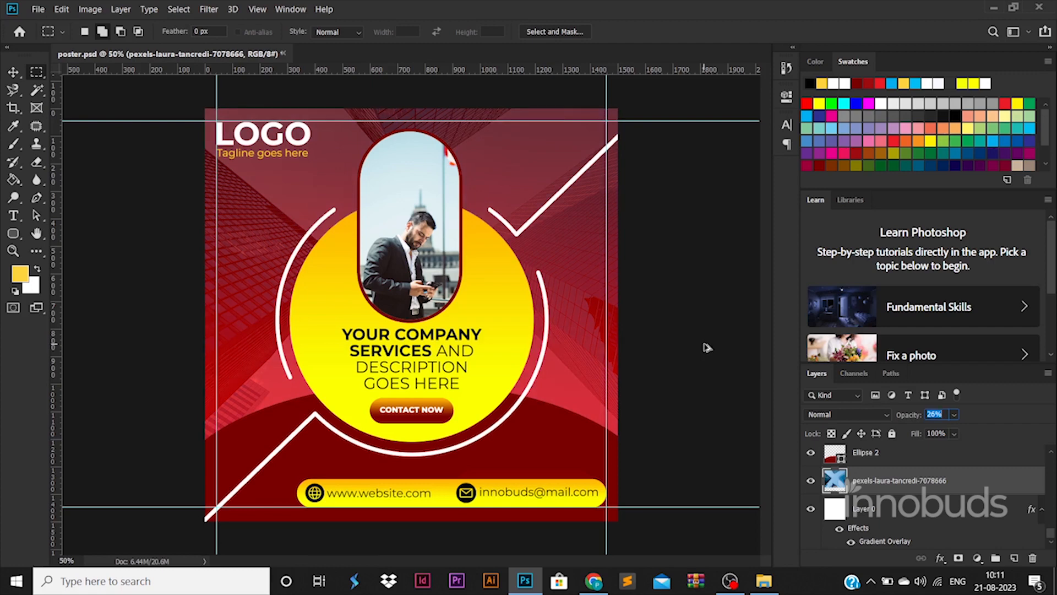
{"action": "type", "text": "5"}
{"action": "key", "text": "Escape"}
{"action": "left_click", "coordinate": [517, 382]}
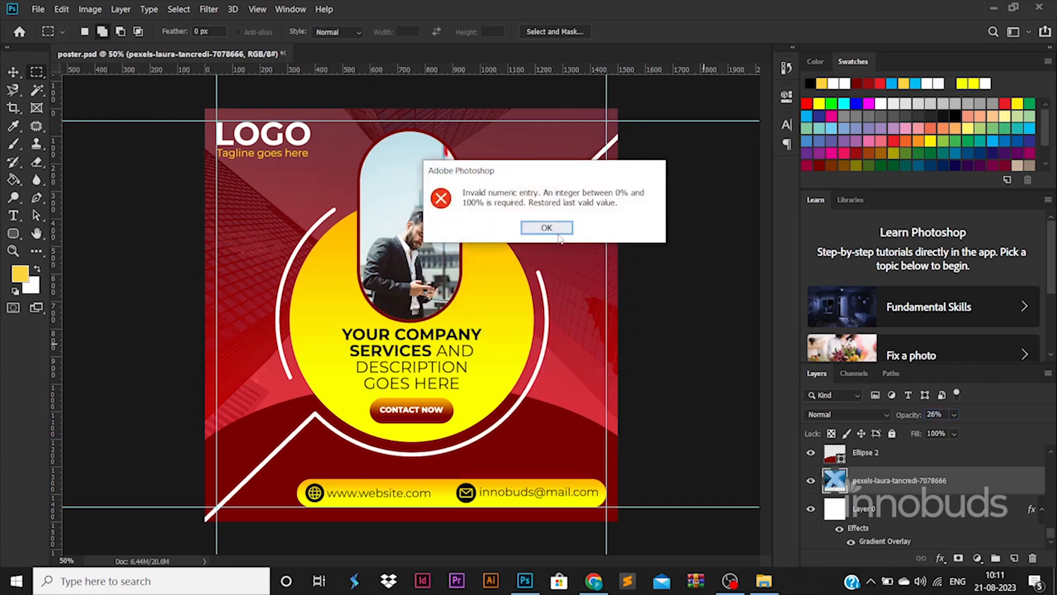
{"action": "left_click", "coordinate": [558, 230]}
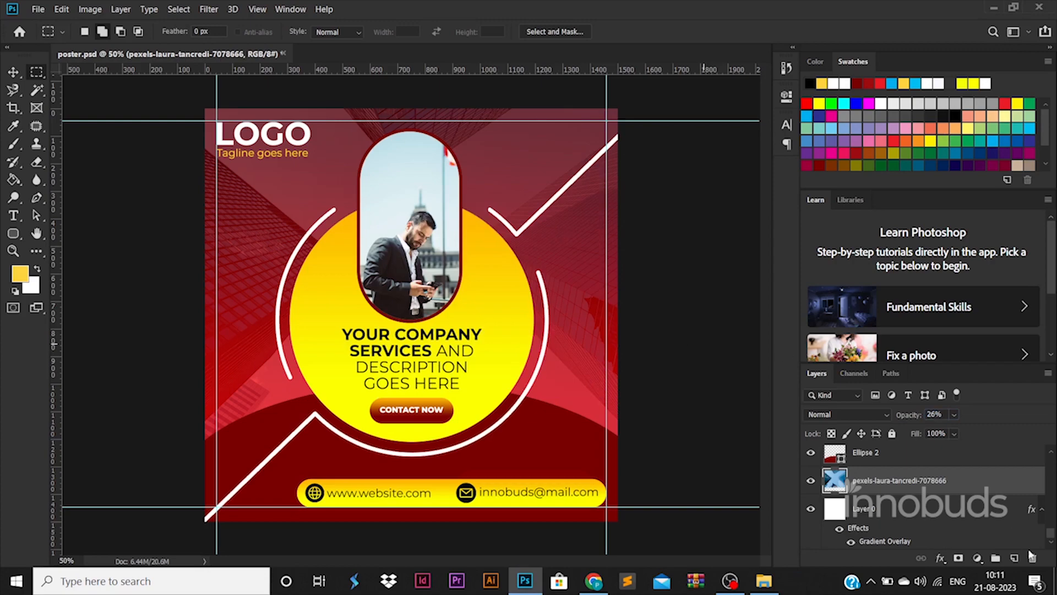
{"action": "left_click", "coordinate": [955, 511]}
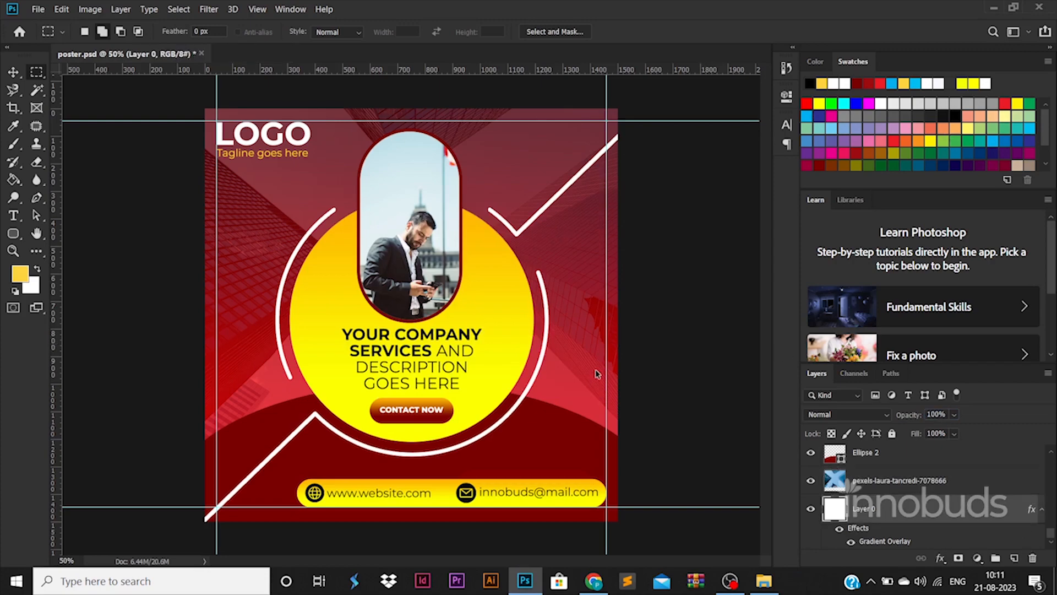
Step: Export the finished poster for web as poster.jpg in the 84-55 folder, replacing the existing file
{"action": "key", "text": "ctrl+alt+shift+s"}
{"action": "key", "text": "Return"}
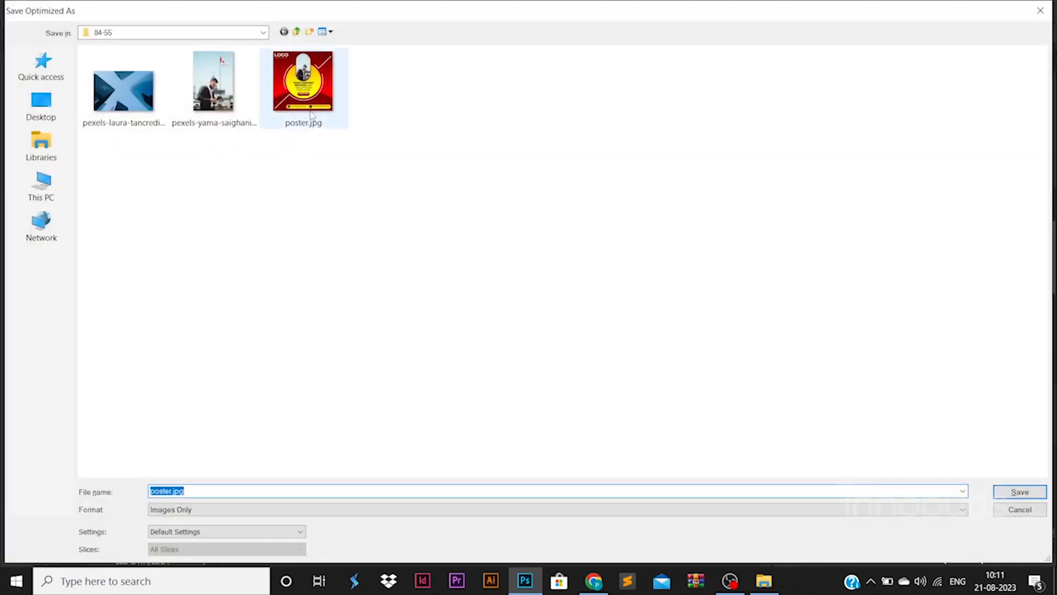
{"action": "key", "text": "Return"}
{"action": "key", "text": "Return"}
Step: Switch to File Explorer and open poster.jpg from the 84-55 folder to review the exported poster
{"action": "left_click", "coordinate": [764, 581]}
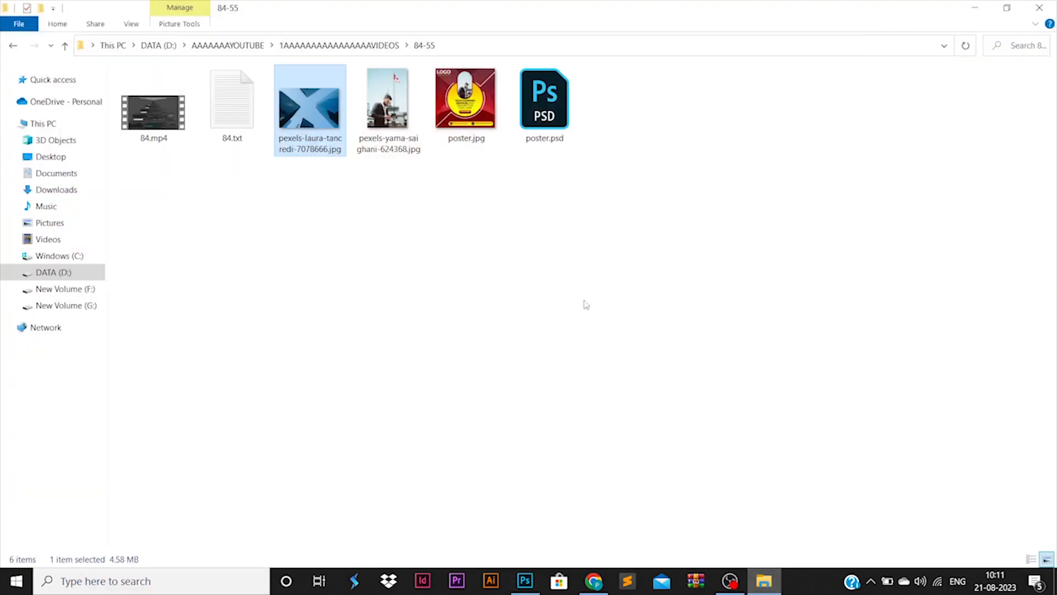
{"action": "left_click", "coordinate": [473, 105]}
{"action": "right_click", "coordinate": [488, 91]}
{"action": "left_click", "coordinate": [500, 109]}
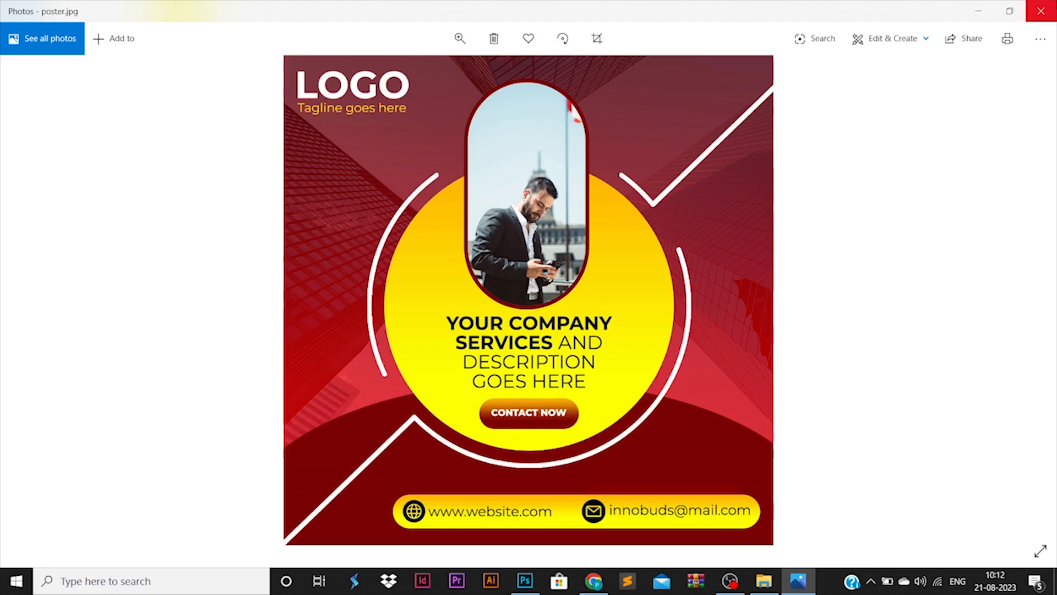
Step: Close the poster preview, switch back to Photoshop and fit the whole poster on screen
{"action": "left_click", "coordinate": [1041, 11]}
{"action": "left_click", "coordinate": [524, 581]}
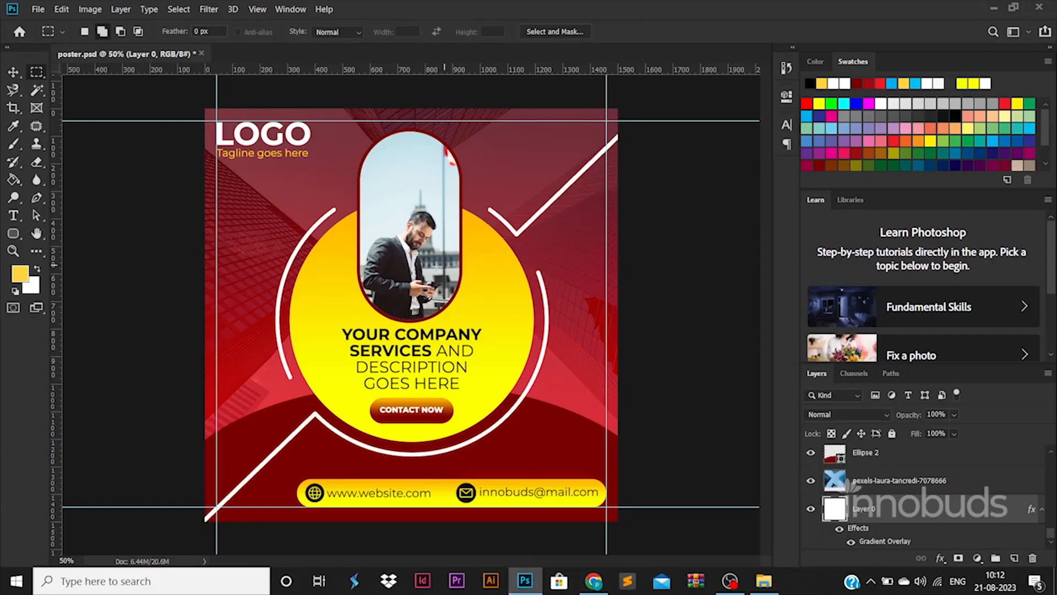
{"action": "left_click", "coordinate": [435, 267], "text": "ctrl"}
{"action": "key", "text": "ctrl+0"}
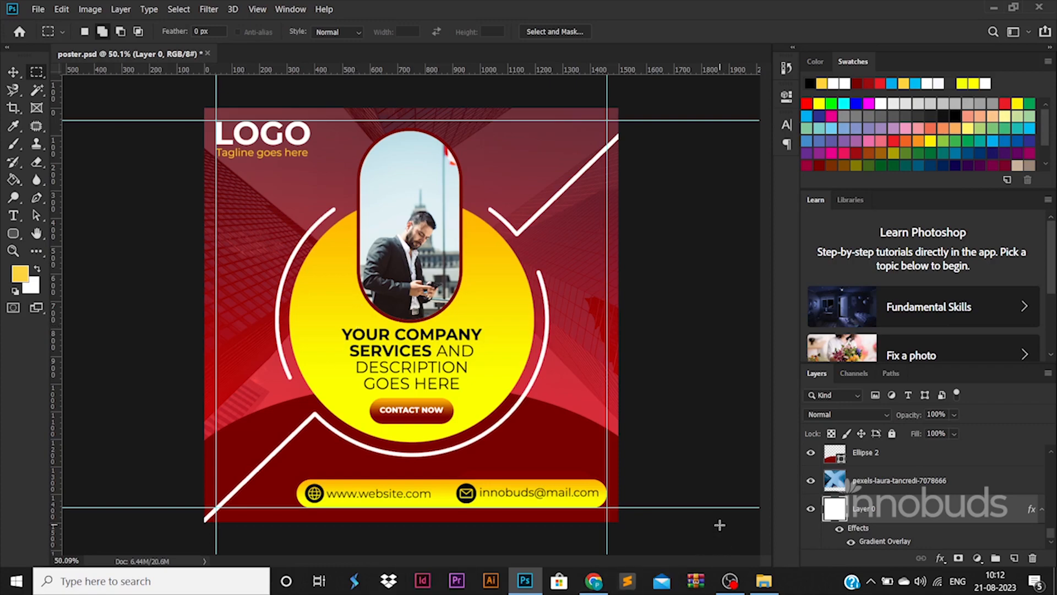
{"action": "scroll", "coordinate": [431, 352], "scroll_direction": "up", "scroll_amount": 2}
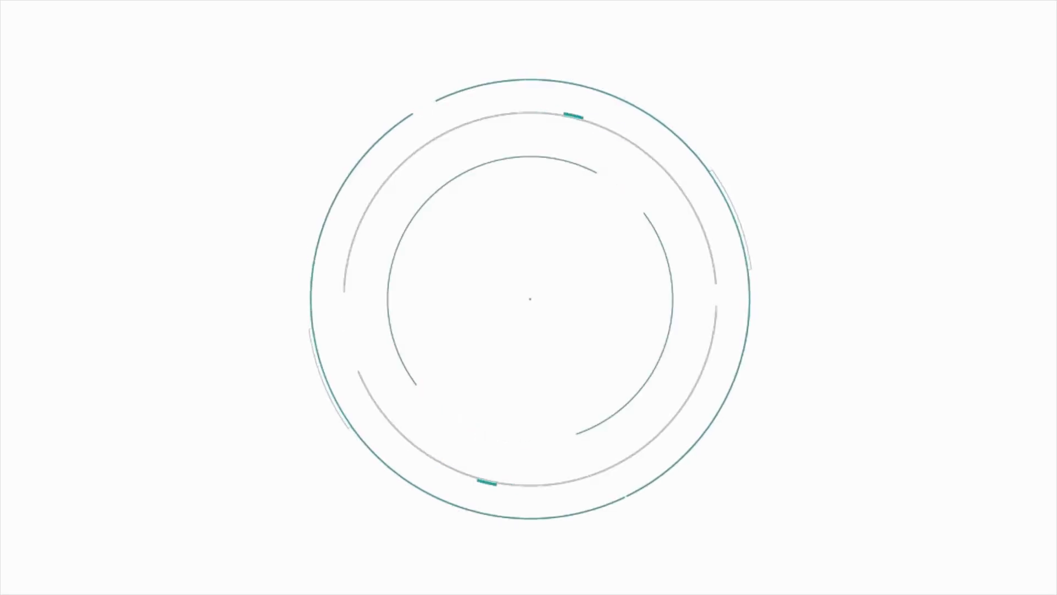